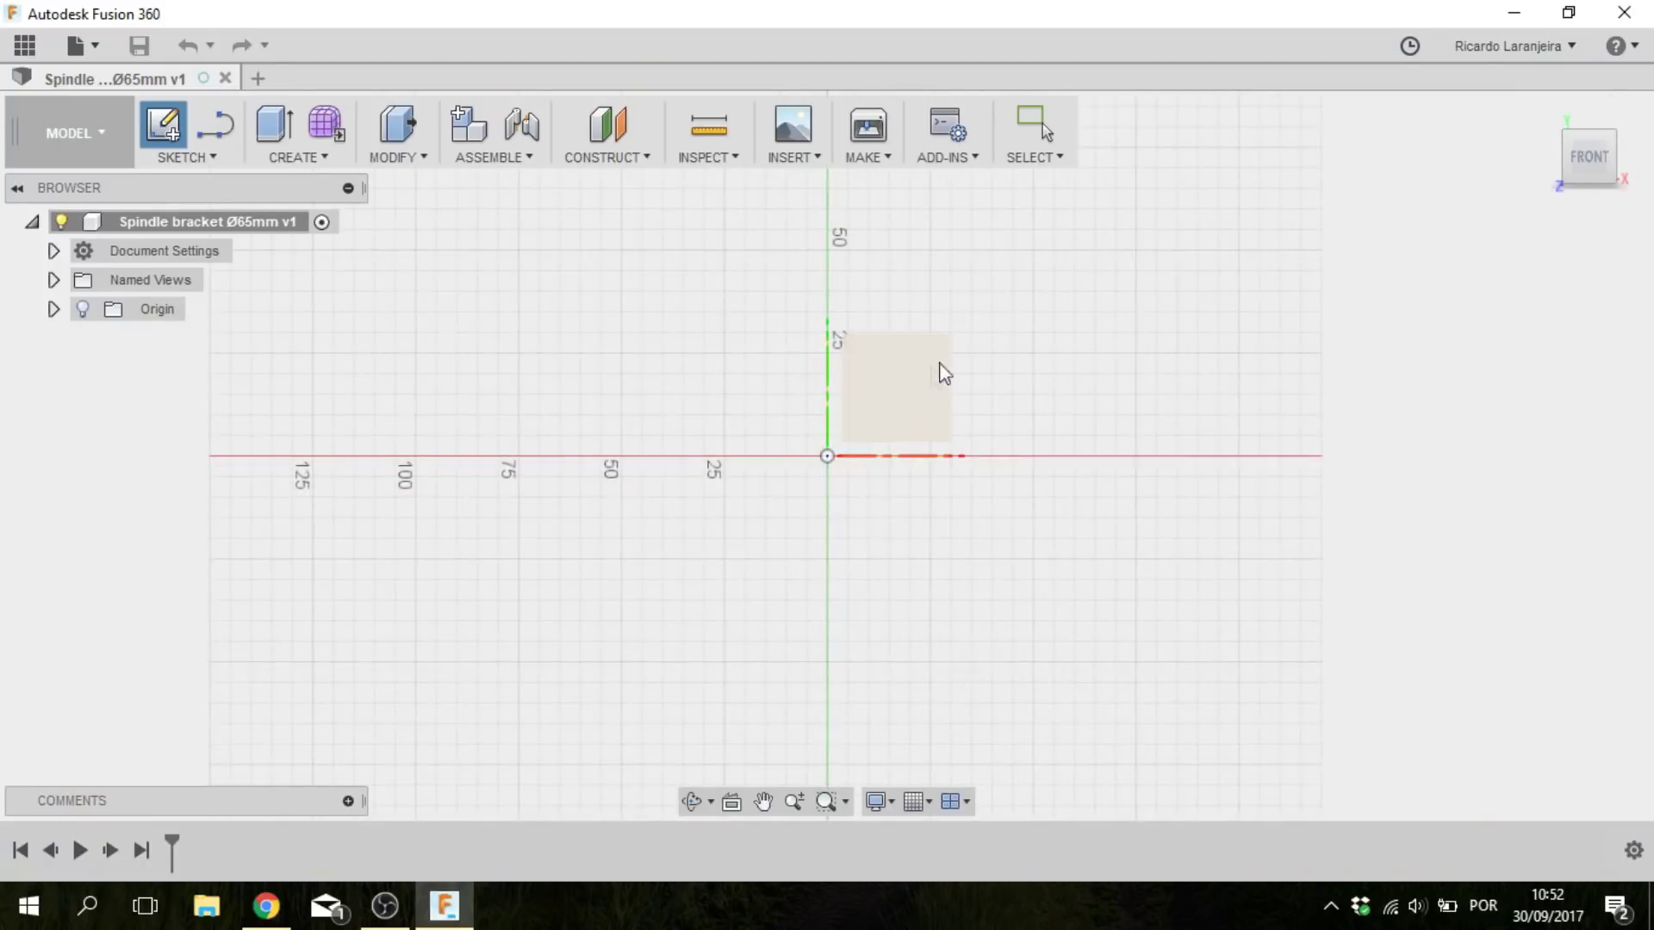
- Start a sketch on the front plane and draw a 120 × 20 rectangle from the origin
{"action": "left_click", "coordinate": [924, 382]}
{"action": "left_click", "coordinate": [181, 156]}
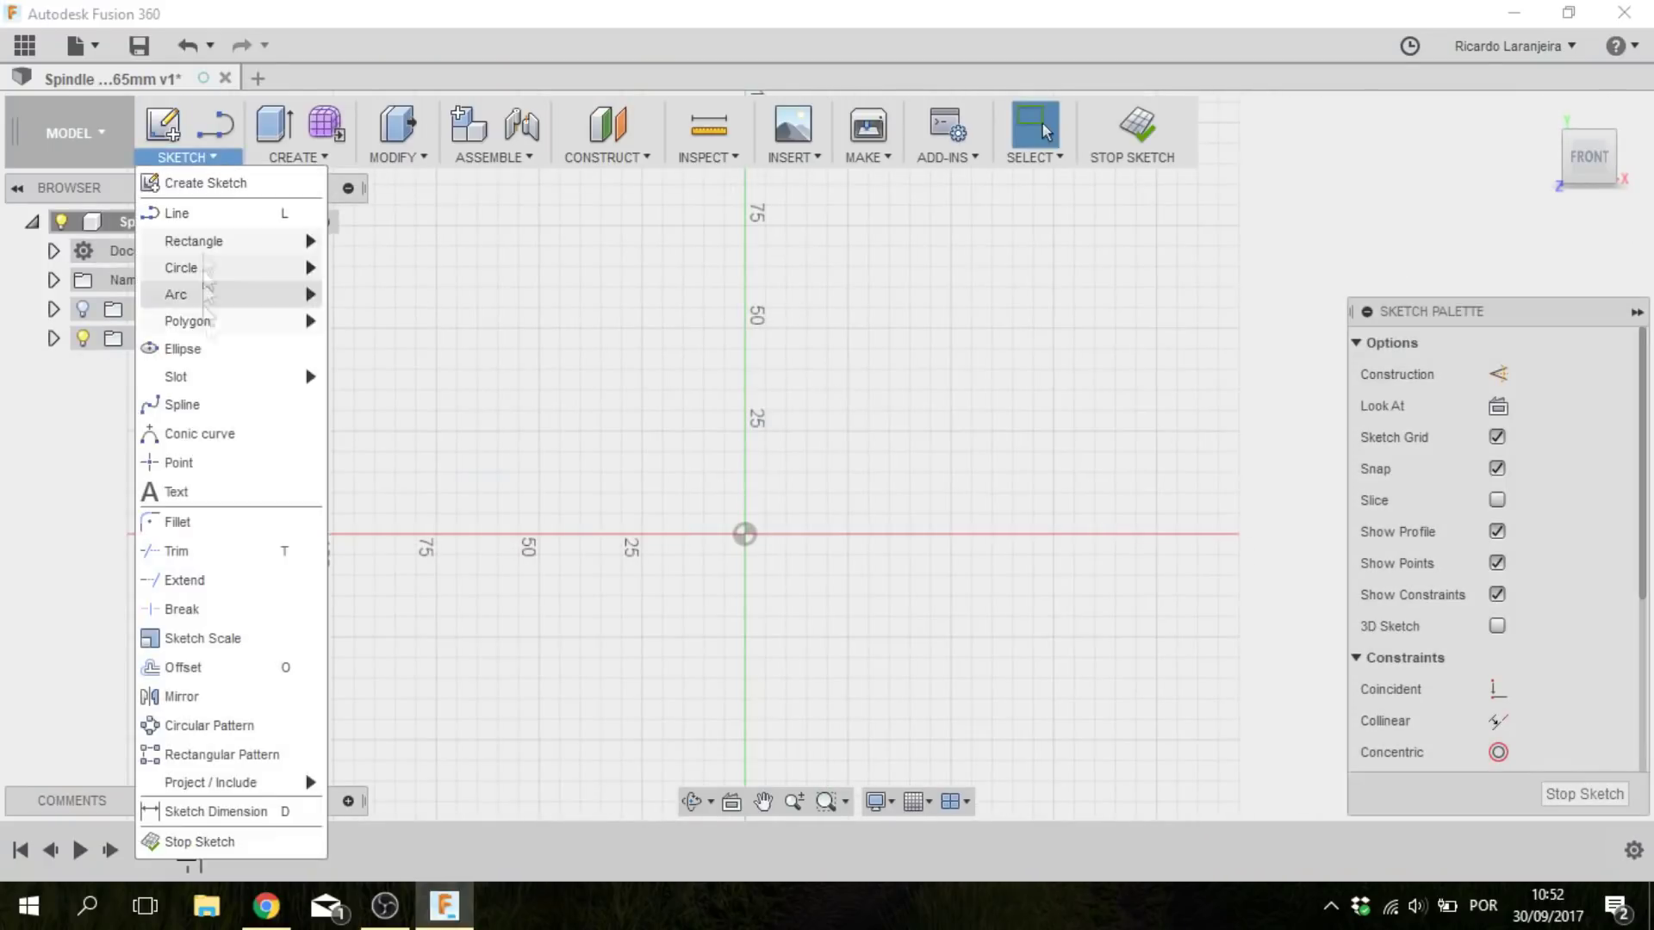
{"action": "mouse_move", "coordinate": [240, 243]}
{"action": "left_click", "coordinate": [388, 243]}
{"action": "left_click", "coordinate": [746, 533]}
{"action": "type", "text": "20"}
{"action": "key", "text": "Tab"}
{"action": "type", "text": "120"}
{"action": "key", "text": "Return"}
- Draw a Ø85 circle centred above the rectangle
{"action": "left_click", "coordinate": [181, 156]}
{"action": "mouse_move", "coordinate": [234, 269]}
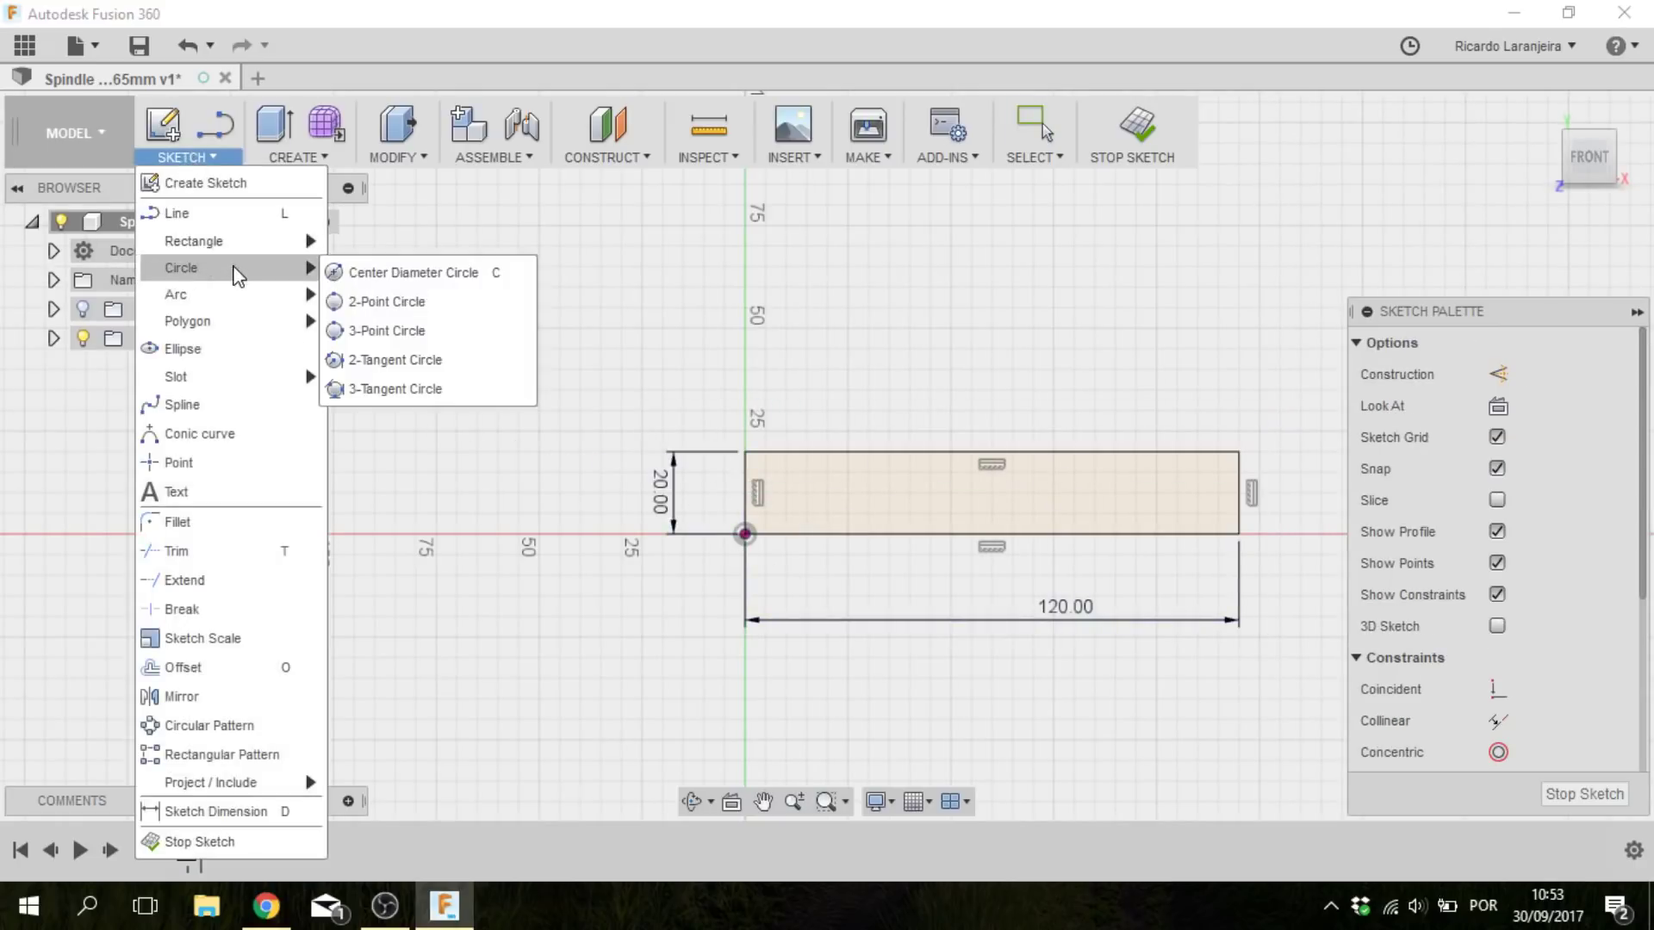
{"action": "left_click", "coordinate": [362, 270]}
{"action": "left_click", "coordinate": [991, 308]}
{"action": "type", "text": "85"}
{"action": "key", "text": "Return"}
{"action": "key", "text": "Escape"}
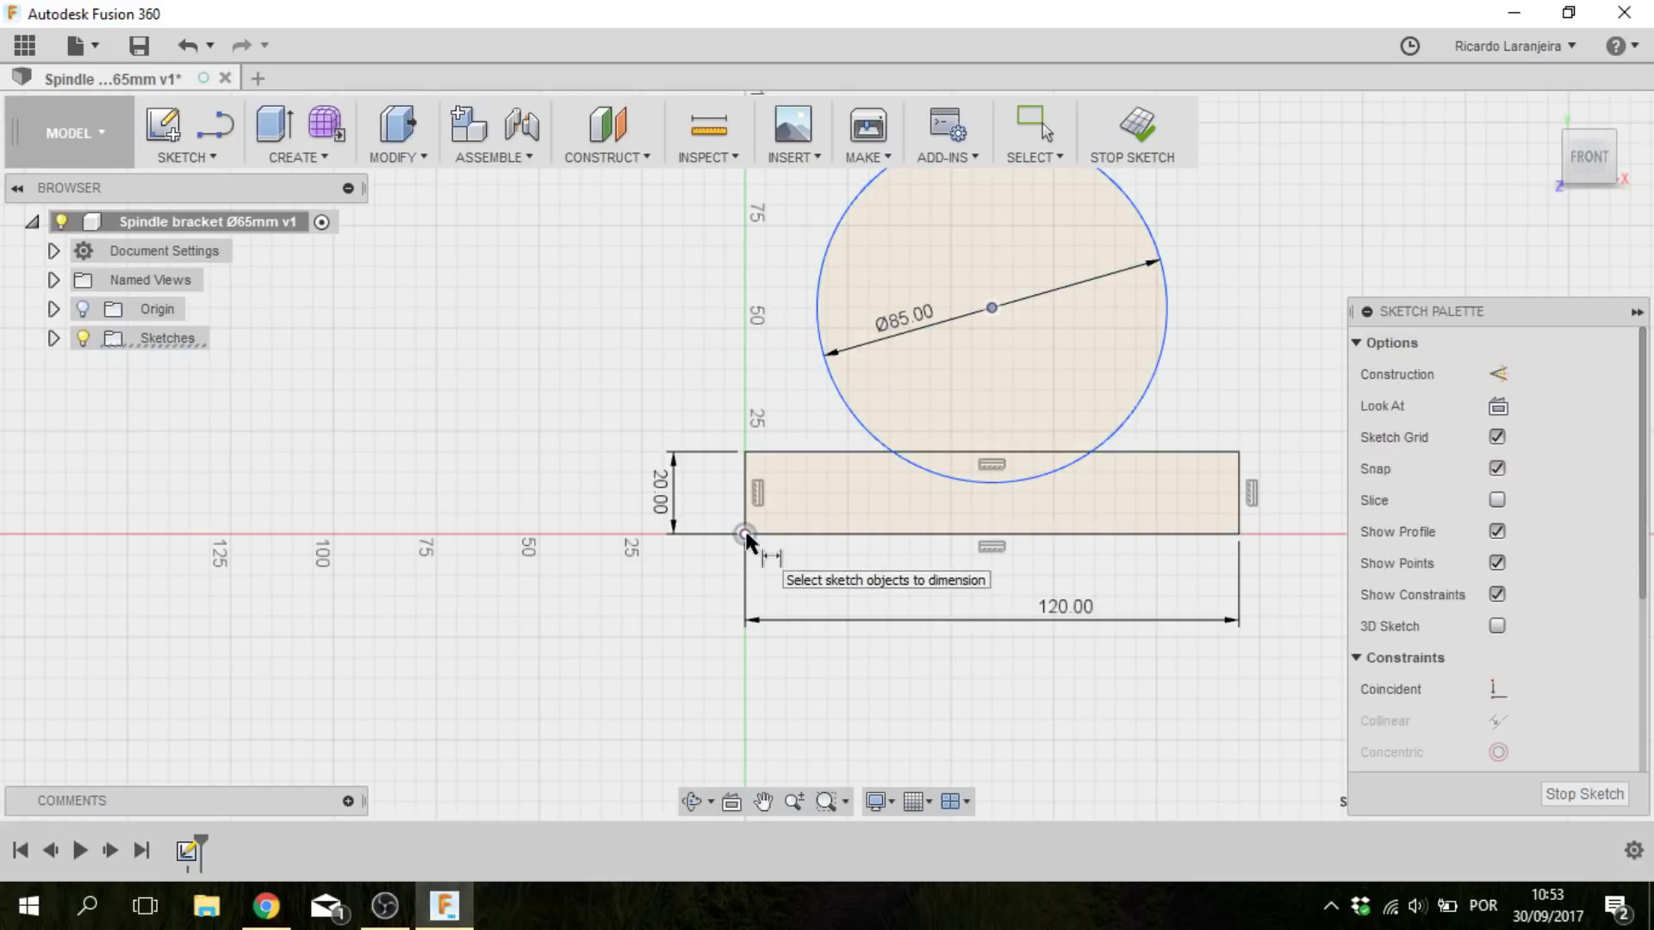
- Dimension the circle centre's height and horizontal spacing from the origin
{"action": "left_click", "coordinate": [746, 535]}
{"action": "left_click", "coordinate": [991, 307]}
{"action": "left_click", "coordinate": [614, 327]}
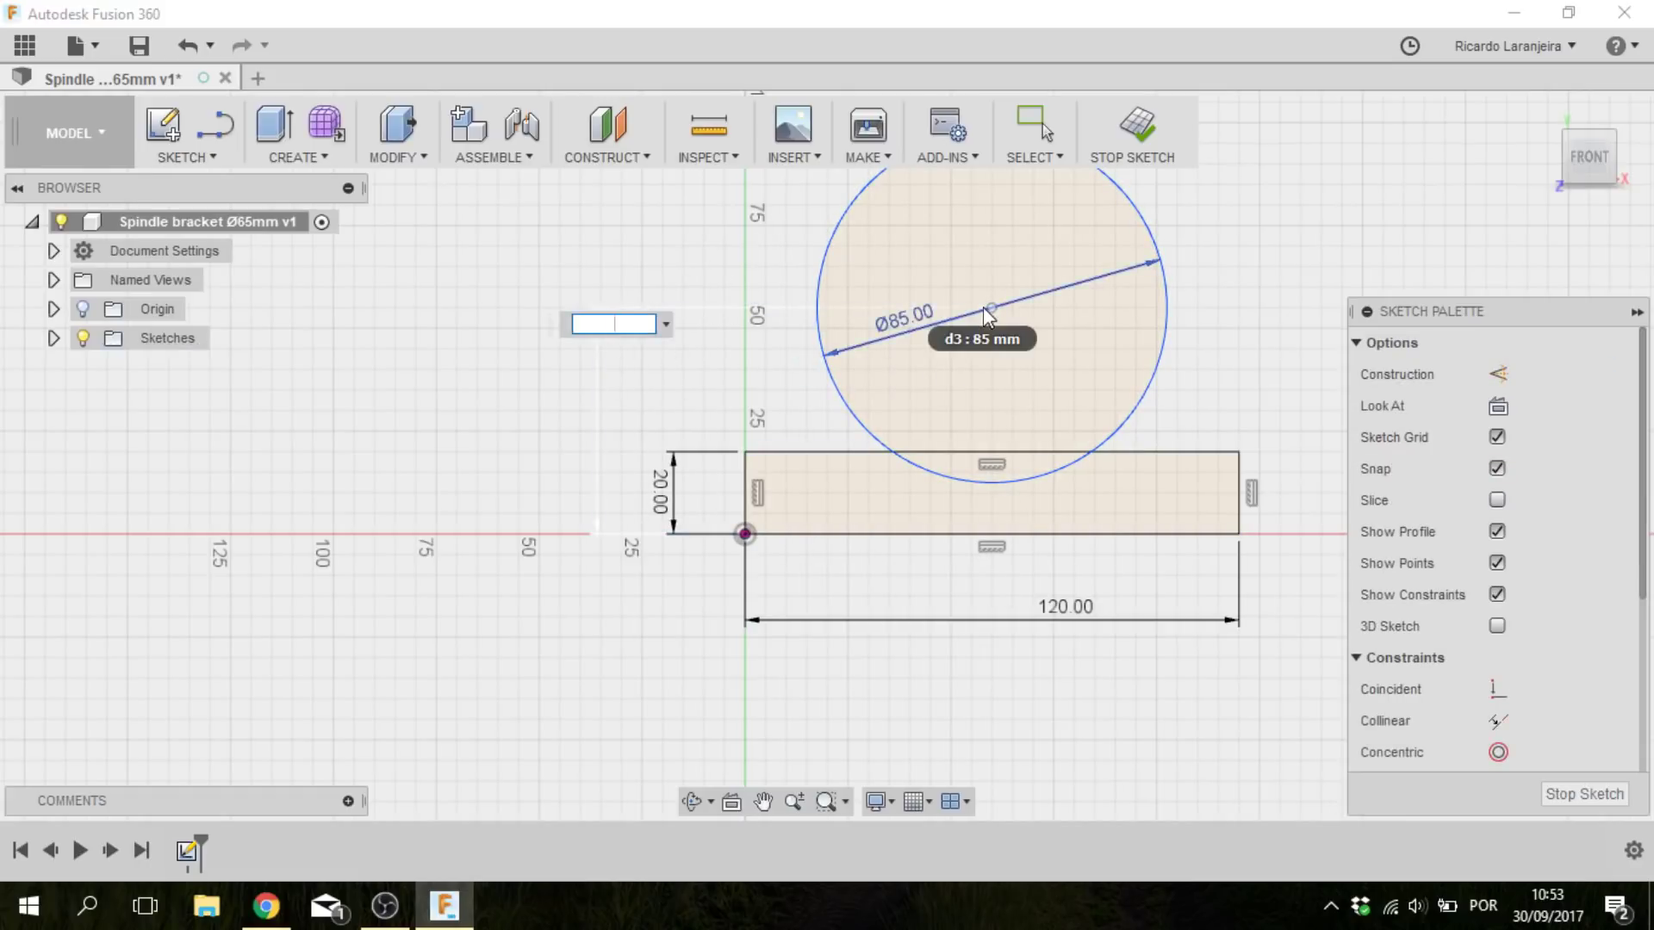
{"action": "type", "text": "60"}
{"action": "key", "text": "Return"}
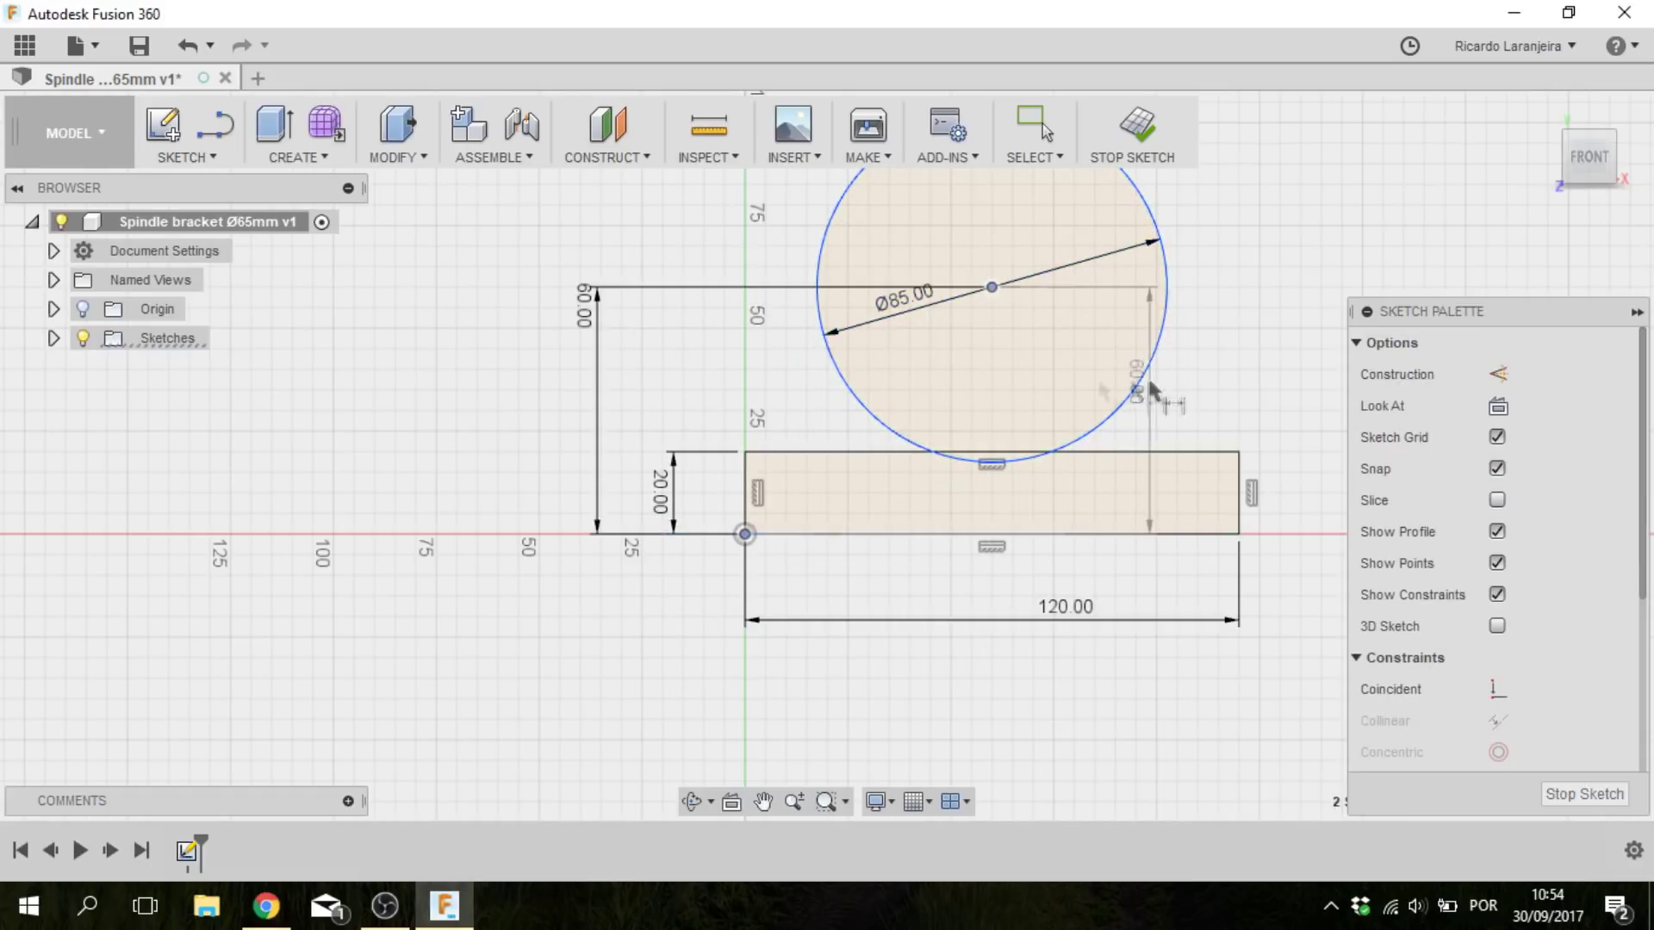
{"action": "left_click", "coordinate": [811, 184]}
{"action": "key", "text": "Return"}
- Move the horizontal dimension below the base and change the circle height to 50
{"action": "scroll", "coordinate": [928, 329], "scroll_direction": "down", "scroll_amount": 3}
{"action": "left_click_drag", "start_coordinate": [852, 228], "coordinate": [889, 556]}
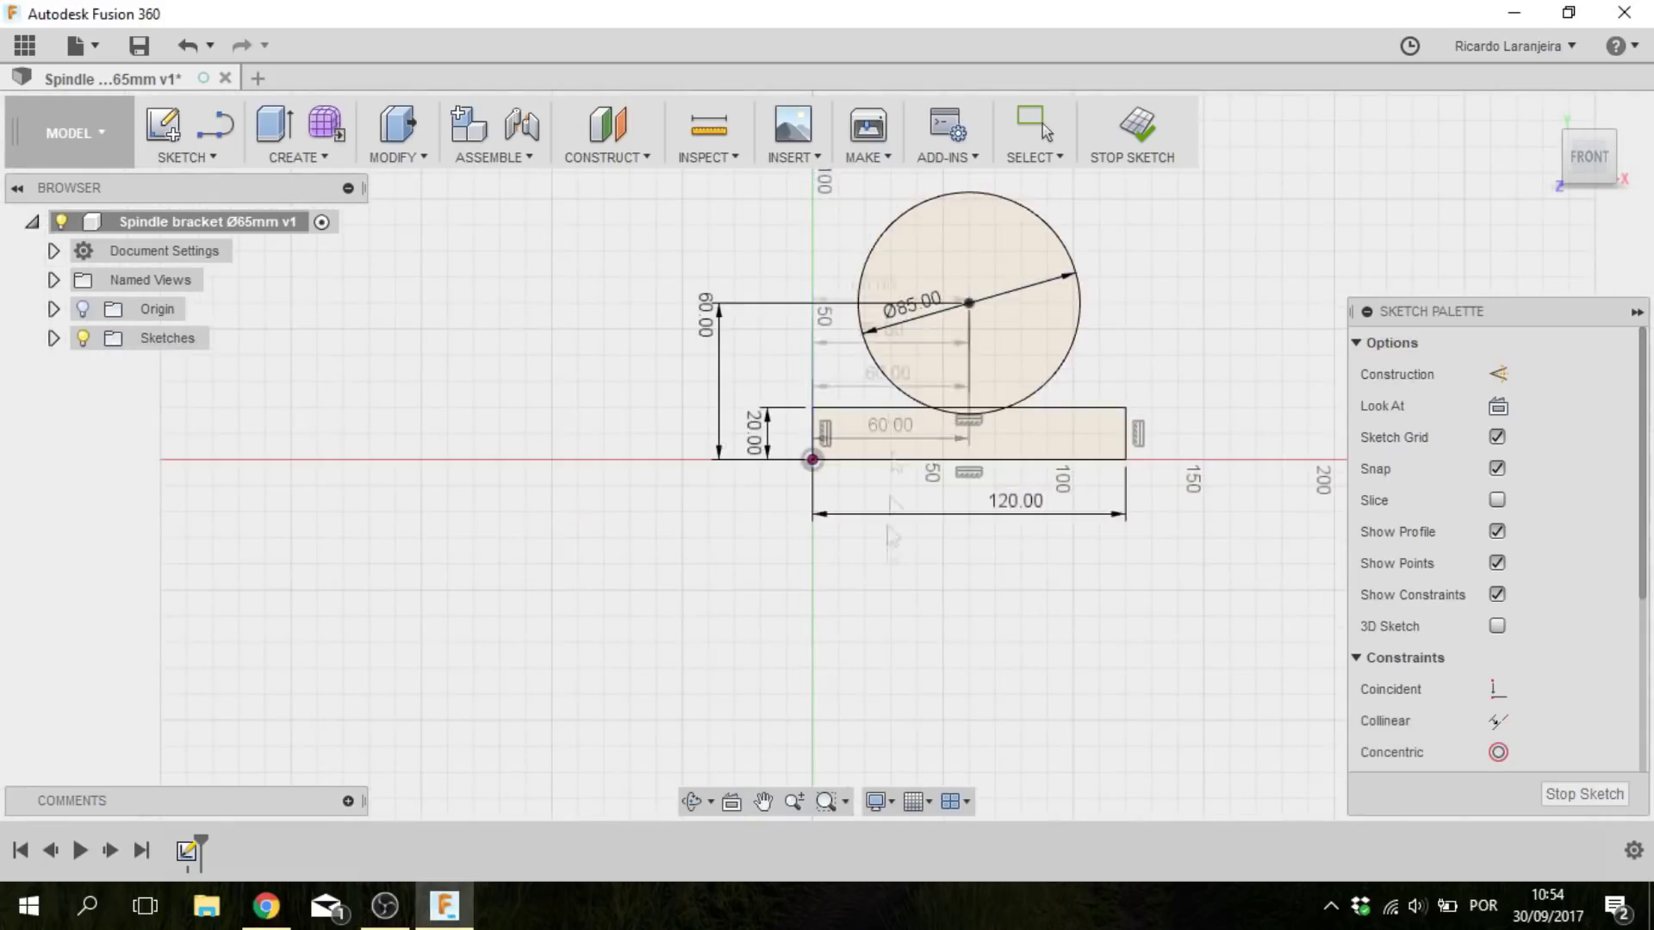
{"action": "left_click", "coordinate": [892, 603]}
{"action": "scroll", "coordinate": [999, 312], "scroll_direction": "up", "scroll_amount": 1}
{"action": "double_click", "coordinate": [670, 345]}
{"action": "type", "text": "50"}
{"action": "key", "text": "Return"}
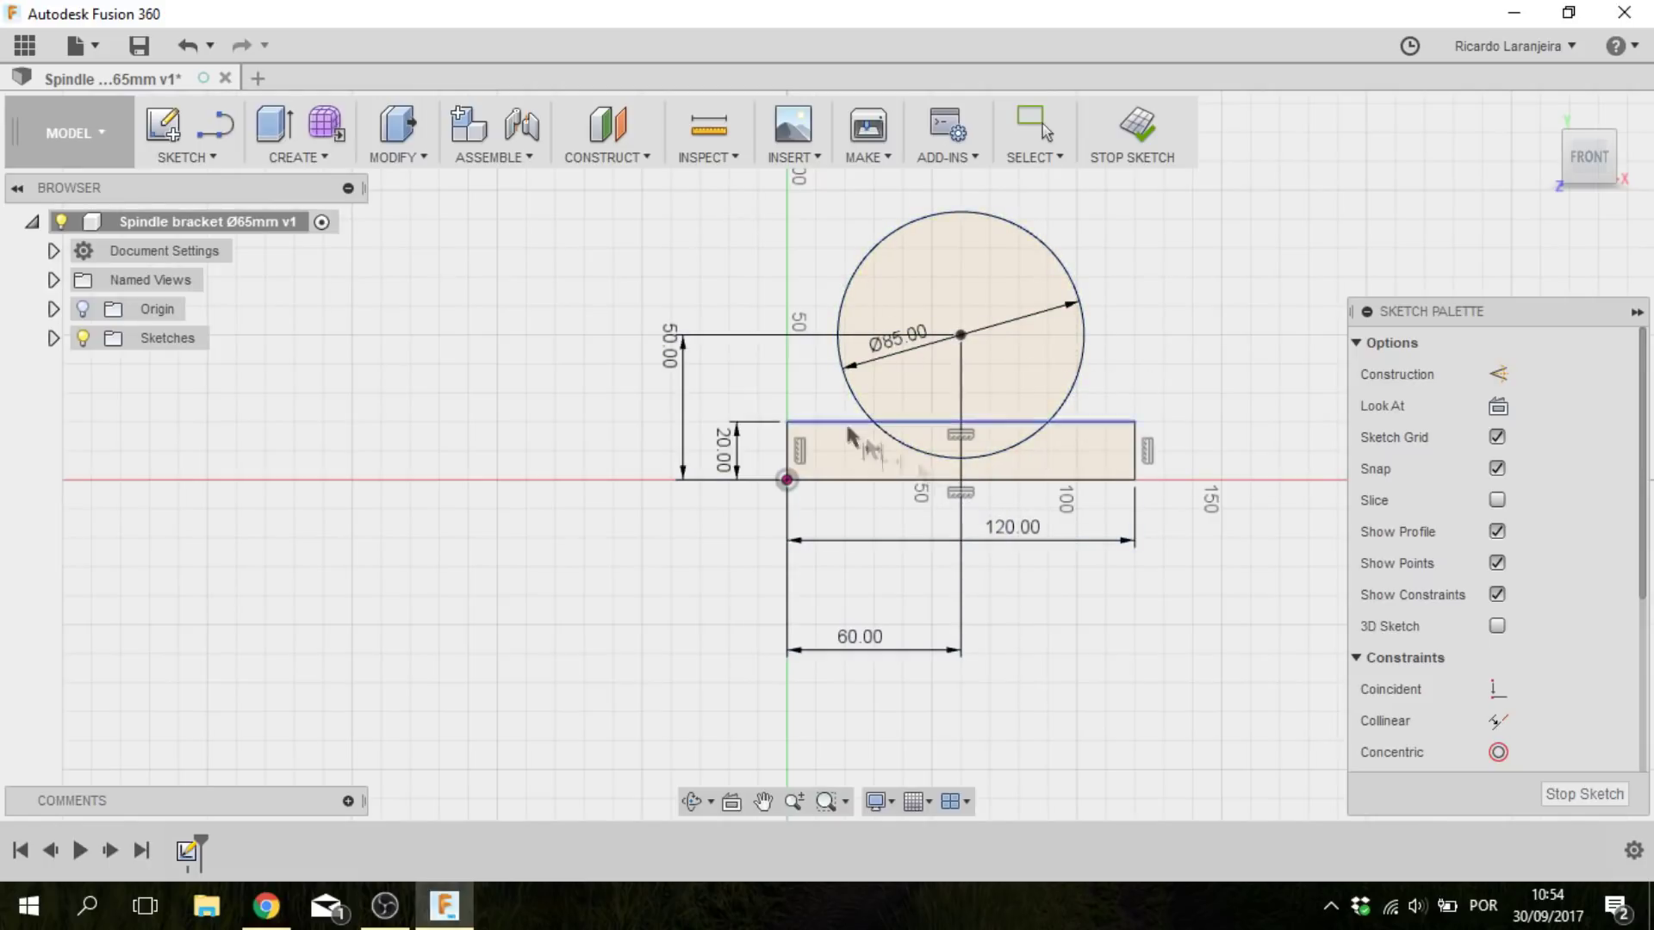
- Set the base width to 140 and the circle's horizontal offset to 70
{"action": "left_click", "coordinate": [183, 157]}
{"action": "left_click", "coordinate": [466, 399]}
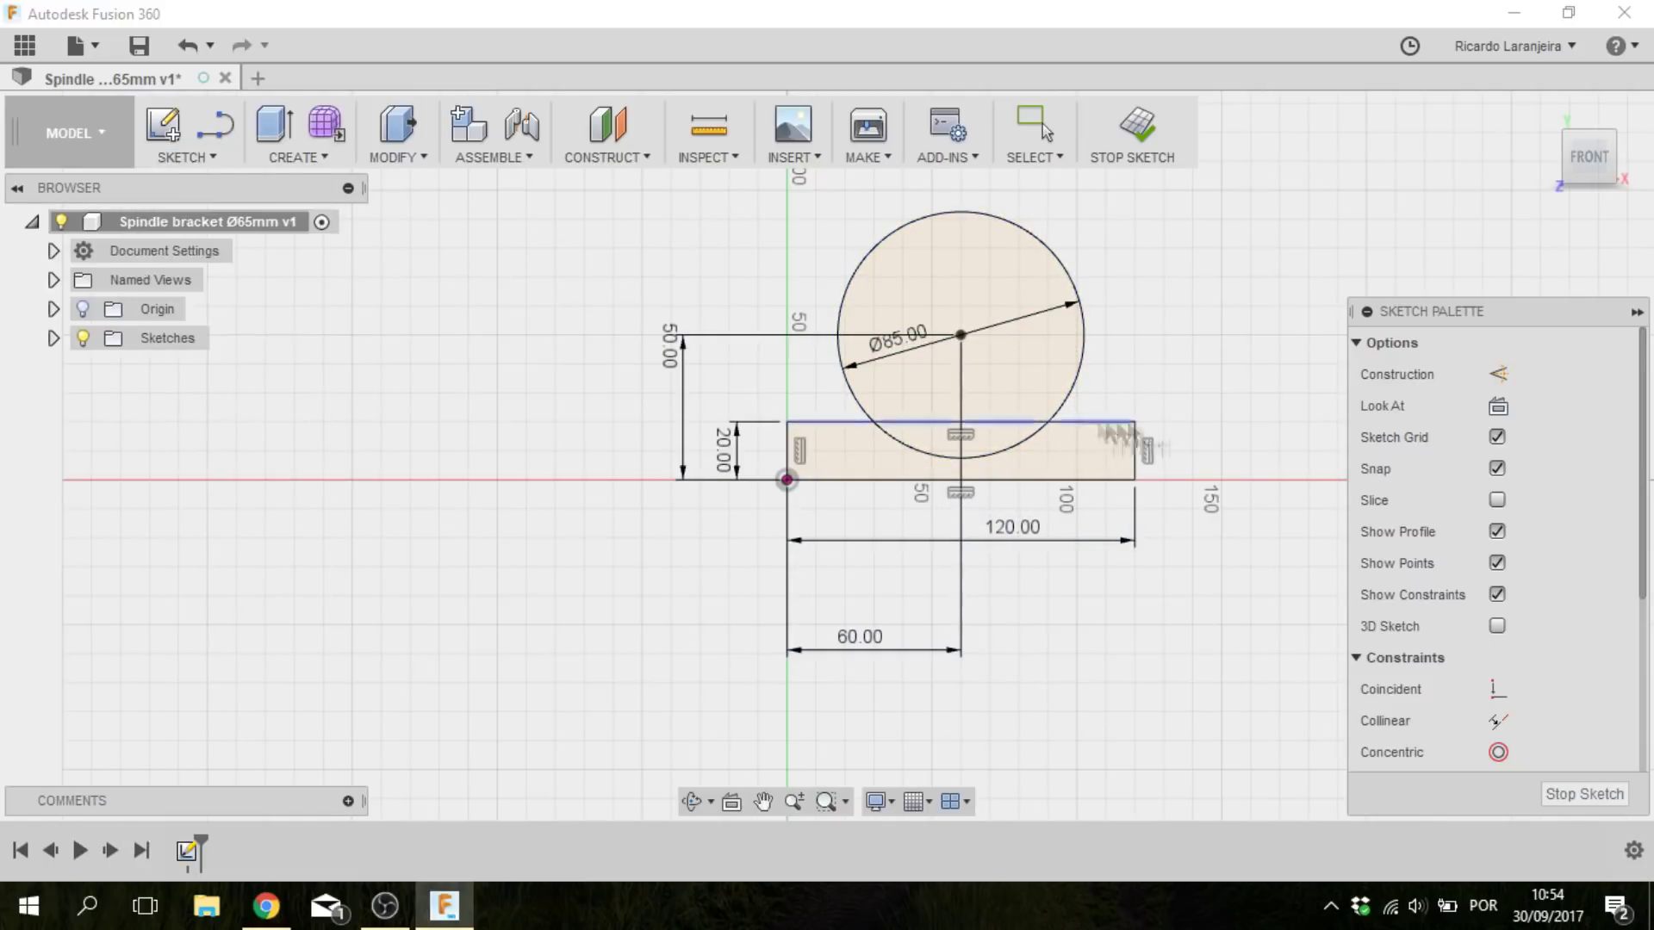
{"action": "type", "text": "140"}
{"action": "key", "text": "Return"}
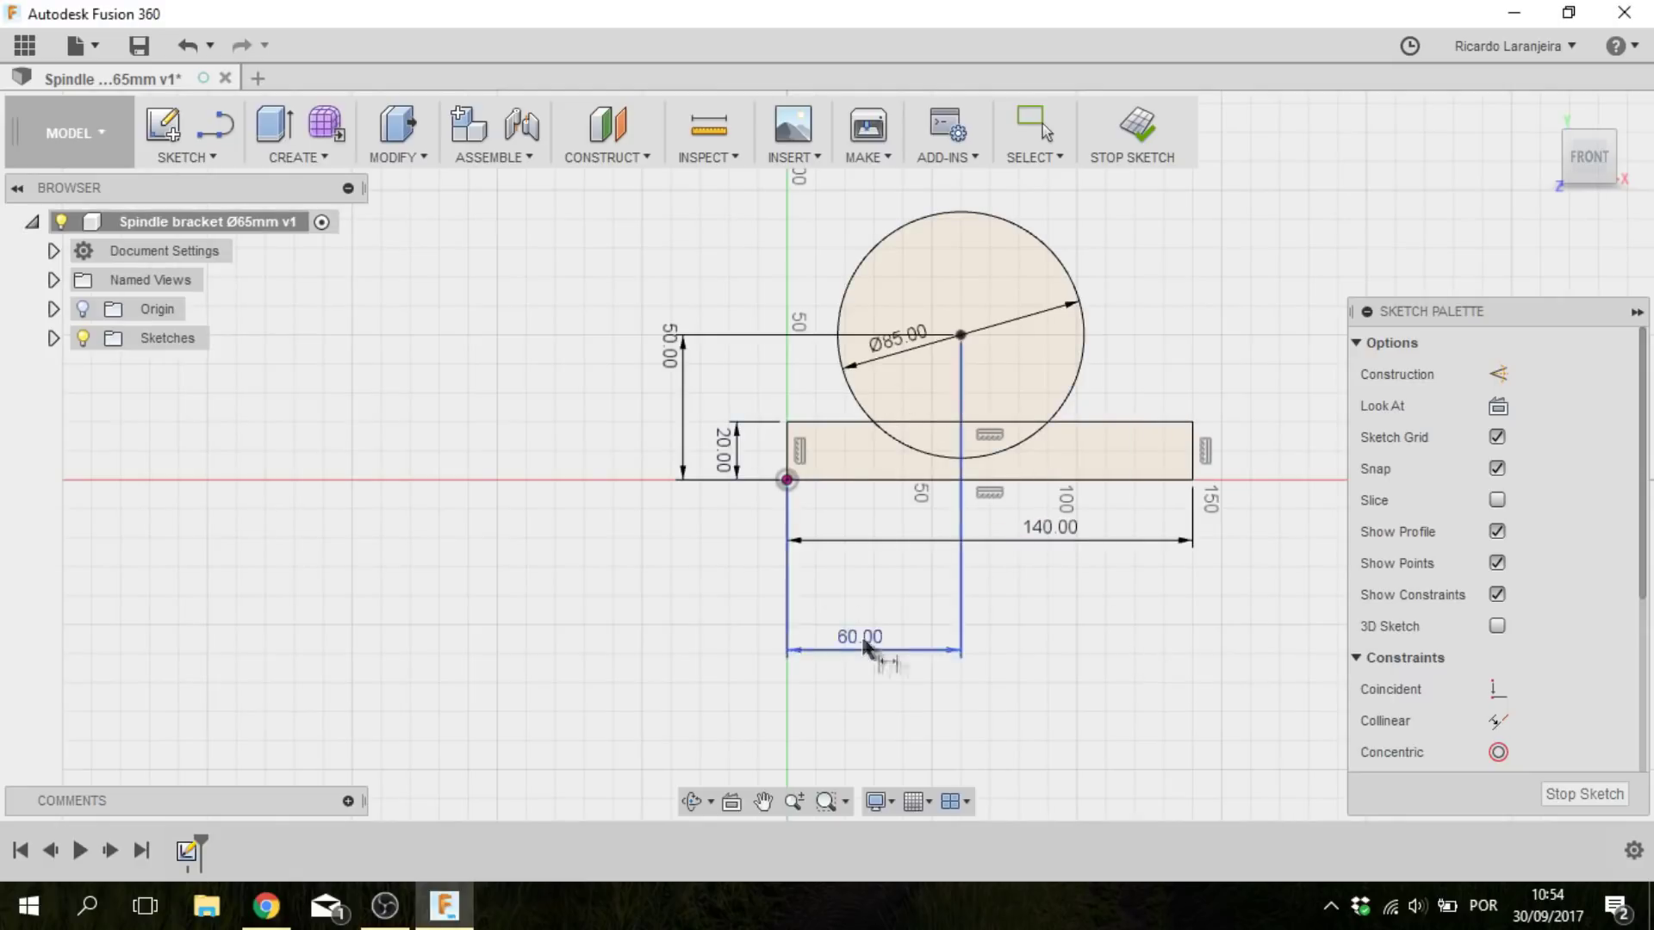
{"action": "type", "text": "70"}
{"action": "key", "text": "Return"}
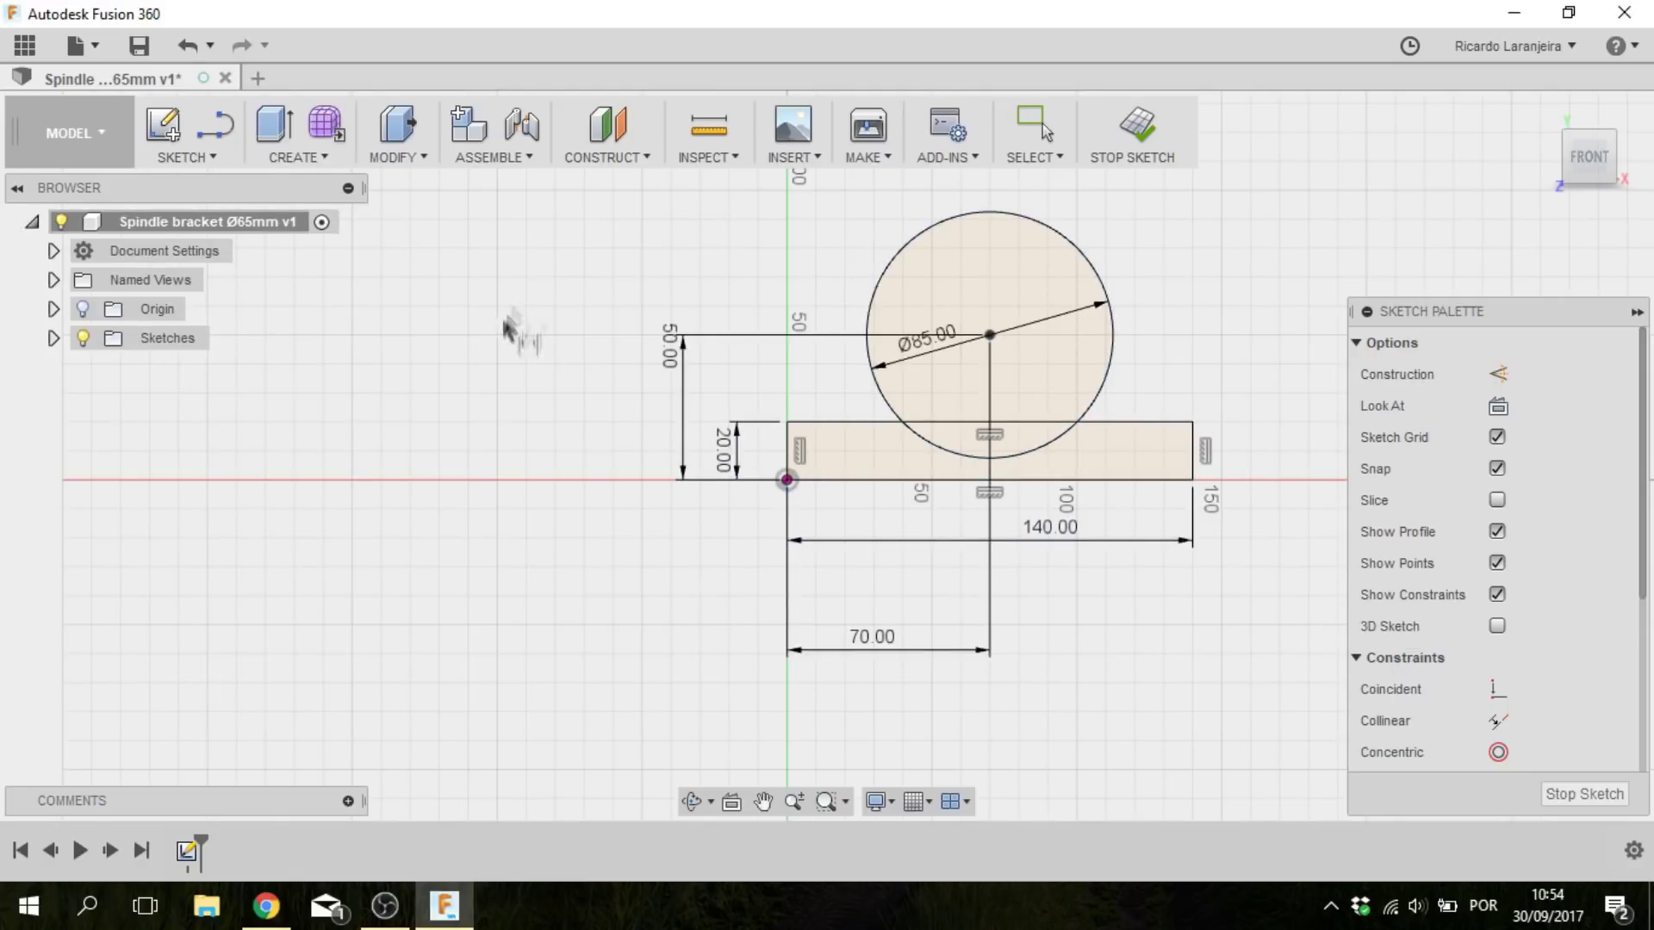
- Draw a concentric Ø65 inner circle at the same centre
{"action": "left_click", "coordinate": [187, 157]}
{"action": "mouse_move", "coordinate": [207, 266]}
{"action": "left_click", "coordinate": [405, 266]}
{"action": "type", "text": "65"}
{"action": "key", "text": "Return"}
{"action": "key", "text": "Escape"}
- Trim the outer circle's arc and the base top edge where they overlap
{"action": "left_click", "coordinate": [186, 157]}
{"action": "left_click", "coordinate": [259, 557]}
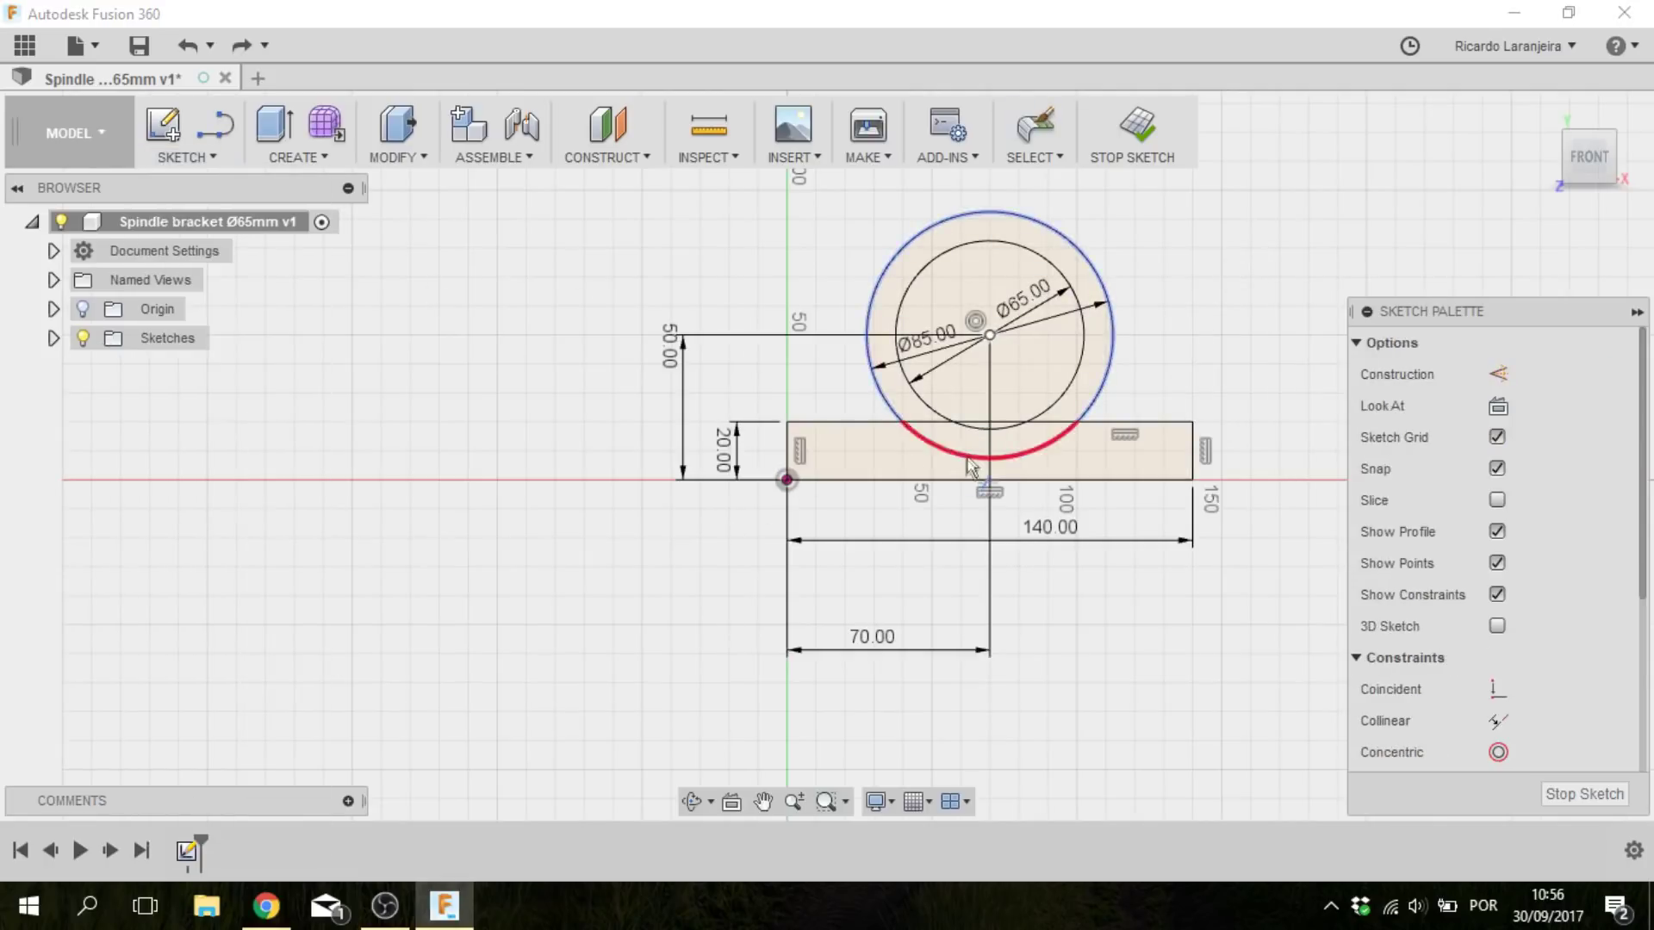
{"action": "left_click", "coordinate": [972, 457]}
{"action": "left_click", "coordinate": [991, 422]}
{"action": "scroll", "coordinate": [1118, 393], "scroll_direction": "up", "scroll_amount": 3}
{"action": "left_click", "coordinate": [996, 448]}
{"action": "left_click", "coordinate": [758, 448]}
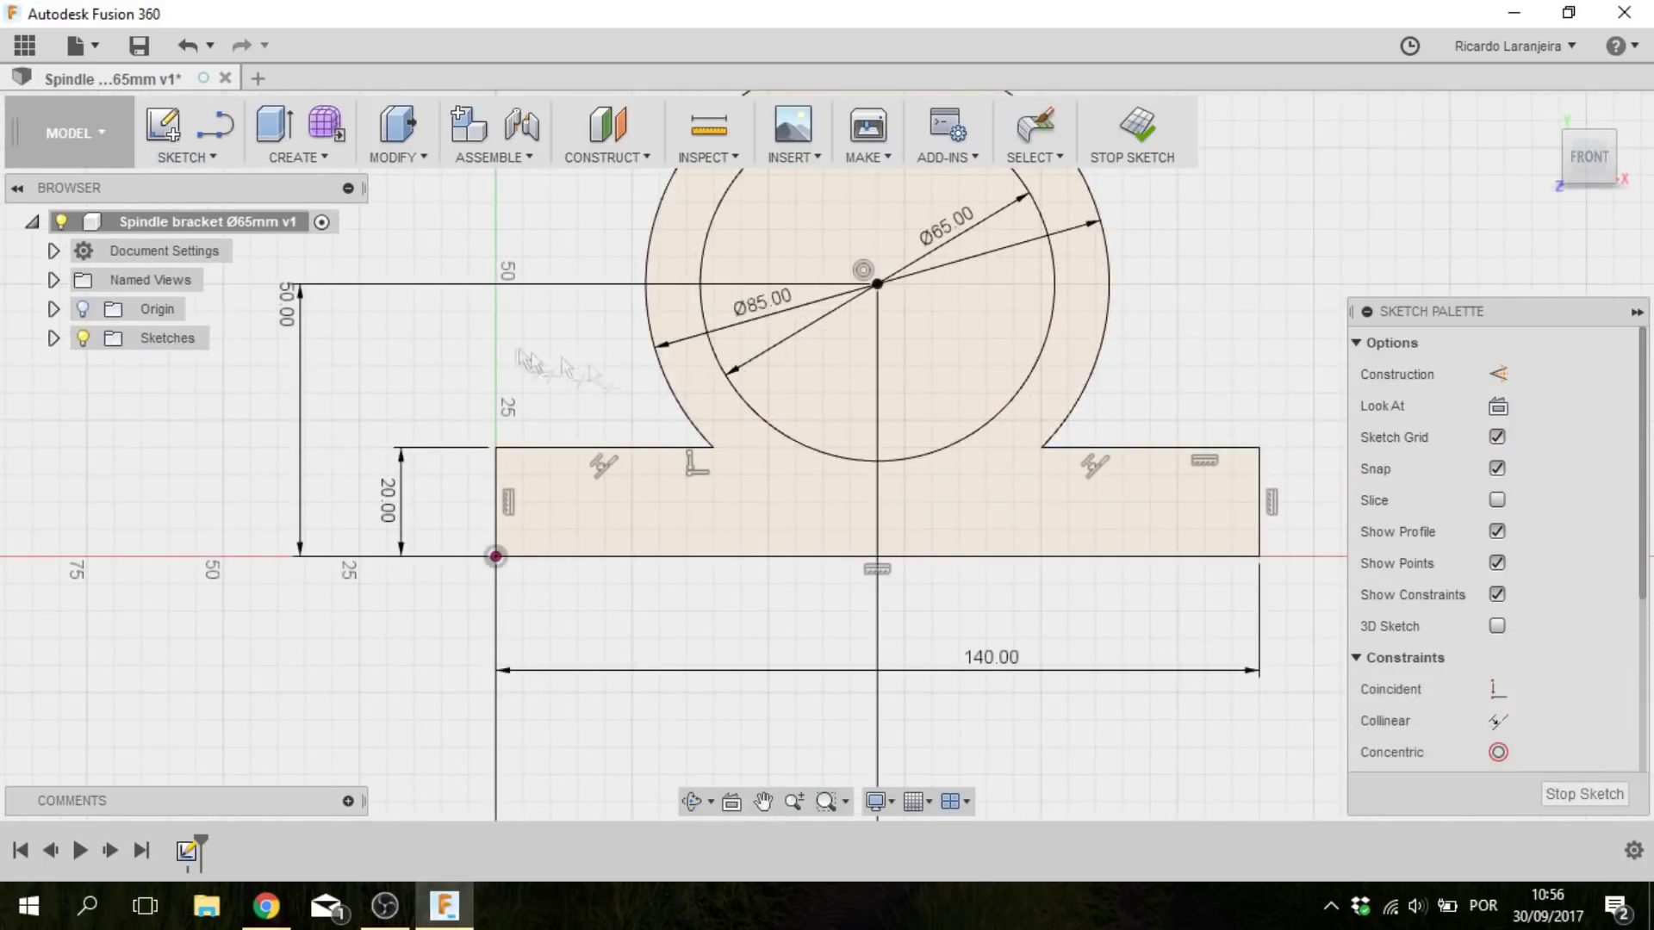
{"action": "scroll", "coordinate": [825, 403], "scroll_direction": "down", "scroll_amount": 2}
{"action": "left_click", "coordinate": [1173, 457]}
{"action": "left_click", "coordinate": [1316, 475]}
{"action": "left_click", "coordinate": [1022, 555]}
- Round the left junction of base and ring with an R5 fillet
{"action": "left_click", "coordinate": [216, 156]}
{"action": "left_click", "coordinate": [176, 521]}
{"action": "left_click", "coordinate": [739, 426]}
{"action": "type", "text": "5"}
{"action": "key", "text": "Return"}
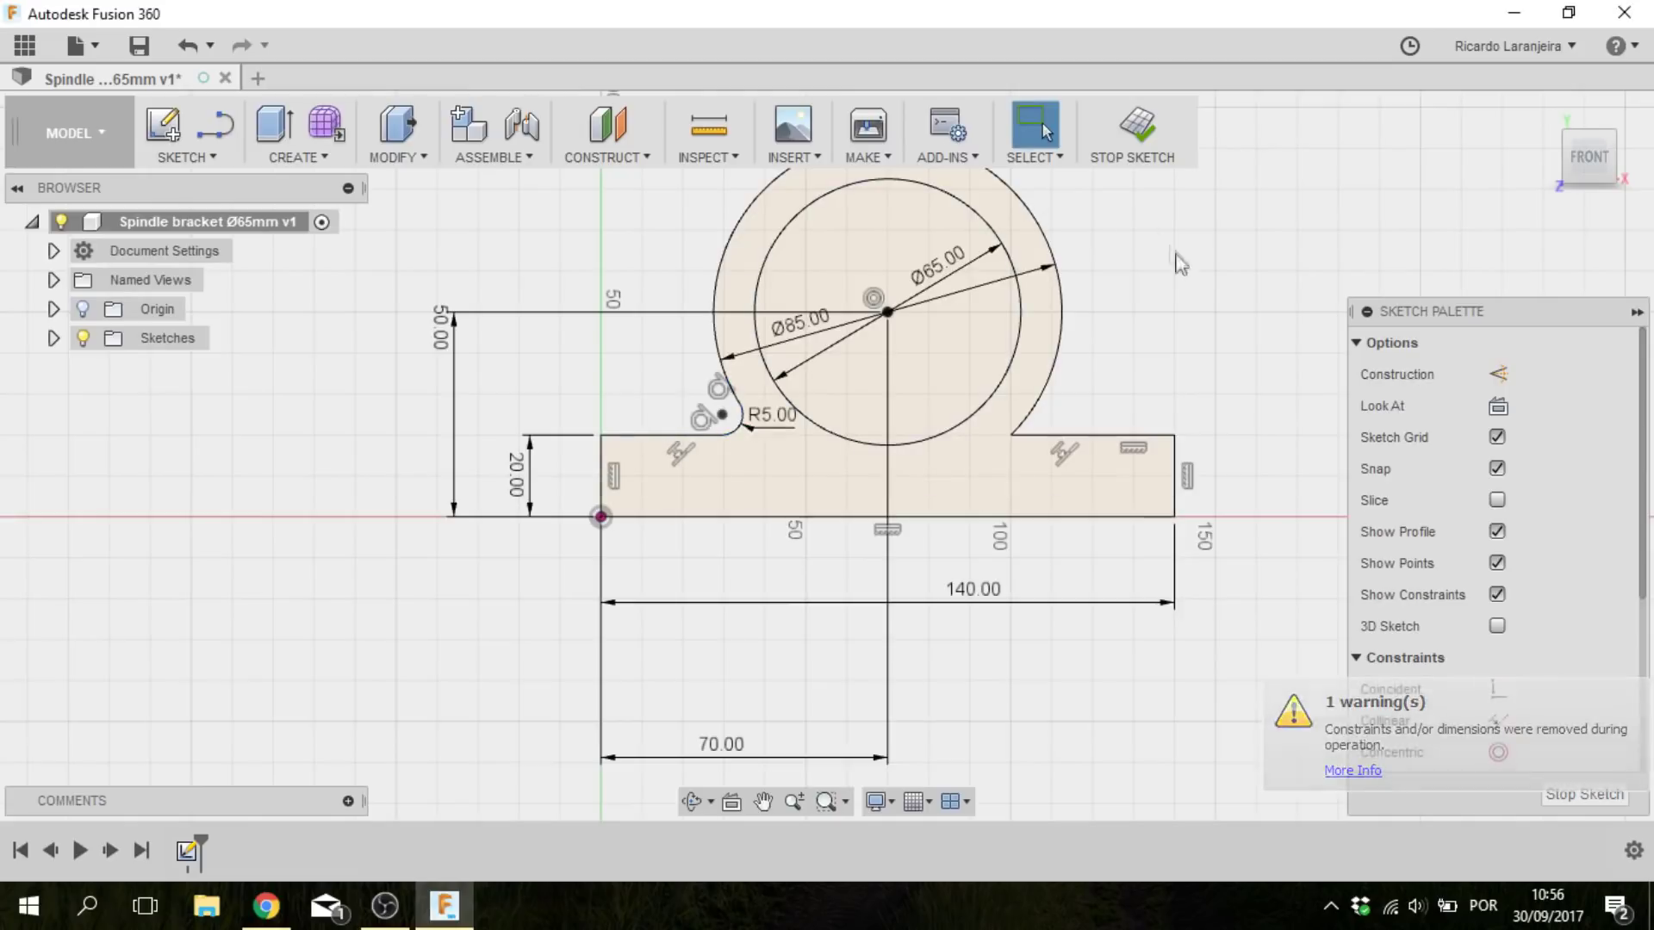
- Draw the two notch lines at the right junction of ring and base
{"action": "left_click", "coordinate": [213, 158]}
{"action": "mouse_move", "coordinate": [248, 250]}
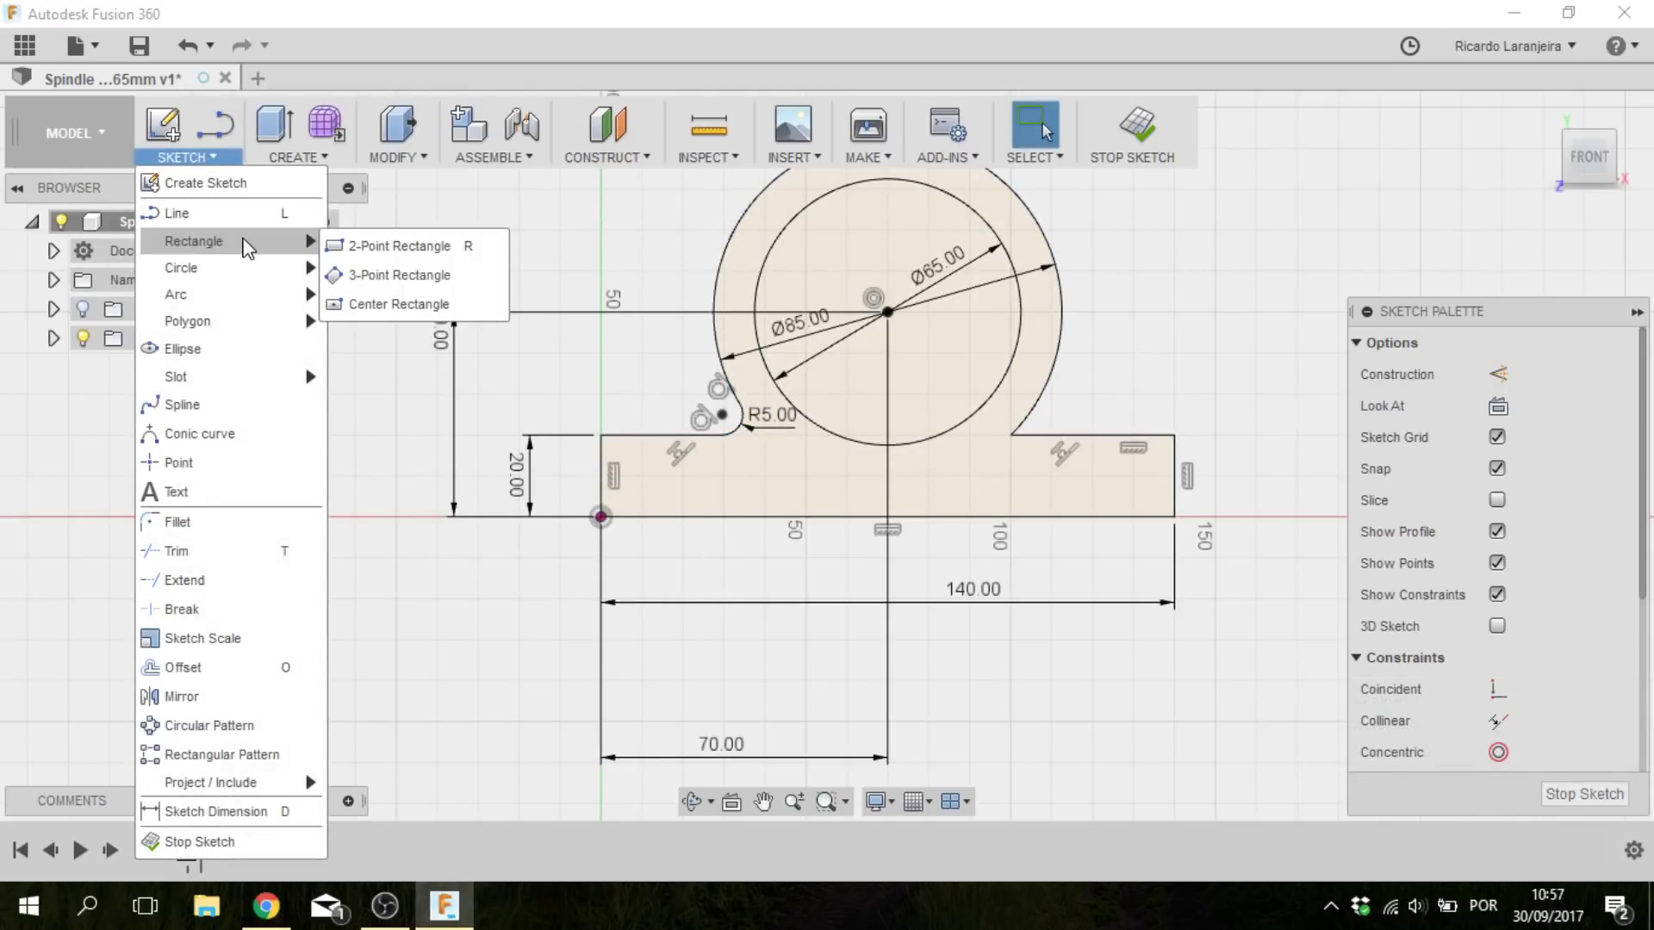
{"action": "left_click", "coordinate": [176, 213]}
{"action": "left_click", "coordinate": [197, 158]}
{"action": "left_click", "coordinate": [193, 214]}
{"action": "left_click", "coordinate": [1093, 435]}
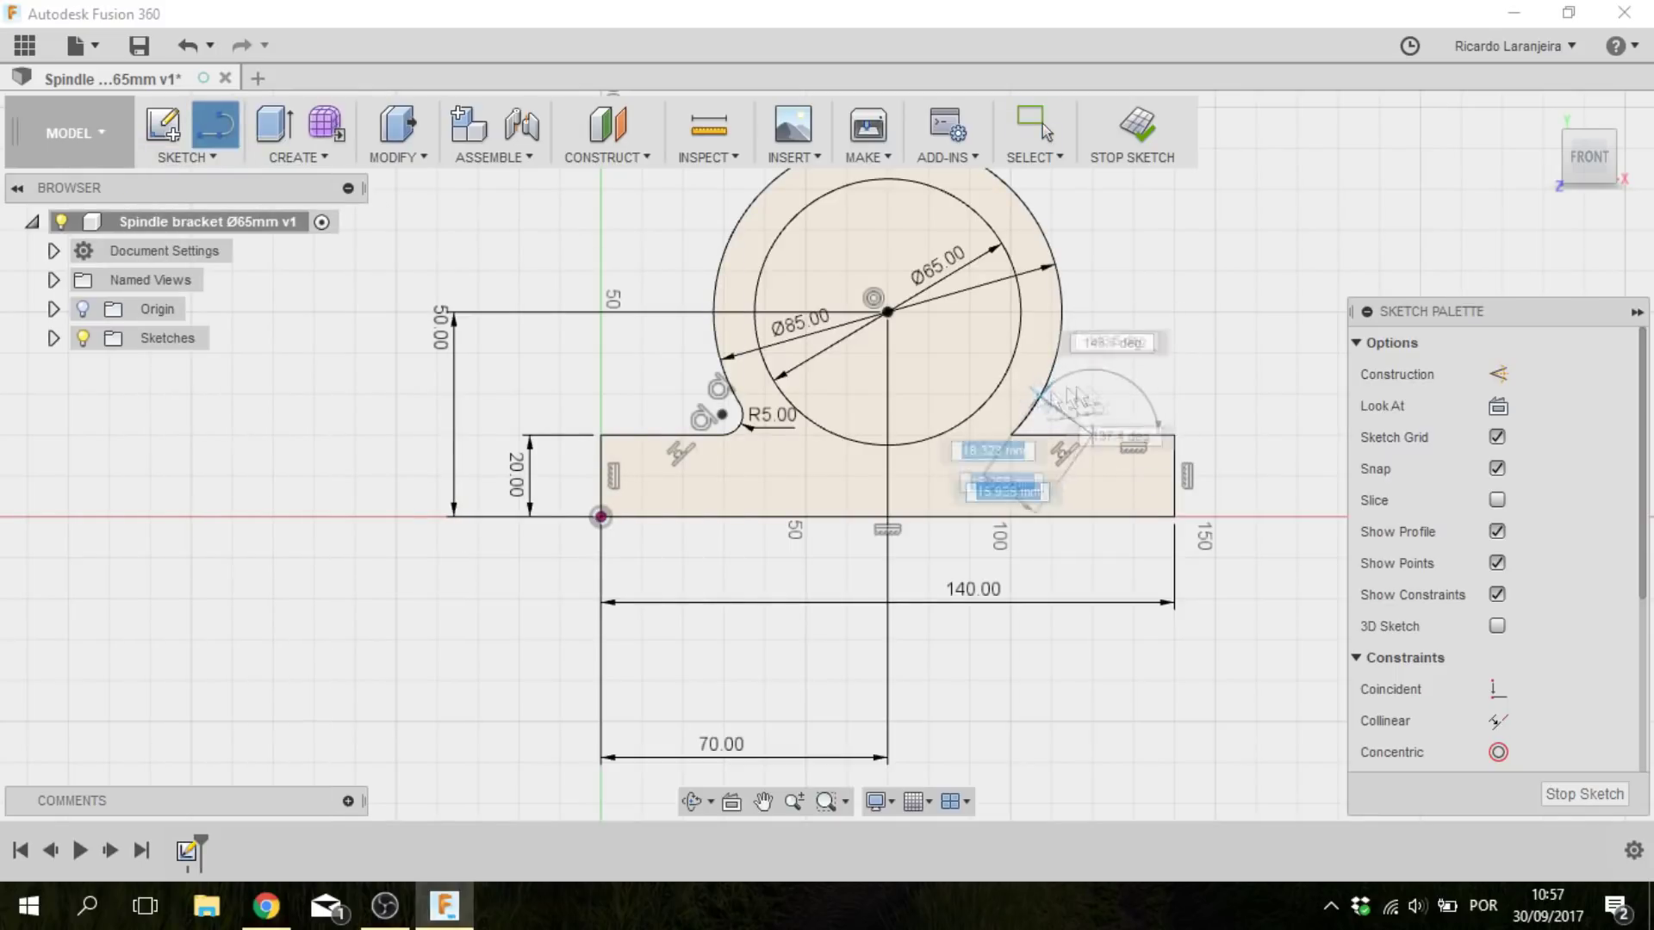
{"action": "key", "text": "Escape"}
{"action": "left_click", "coordinate": [215, 126]}
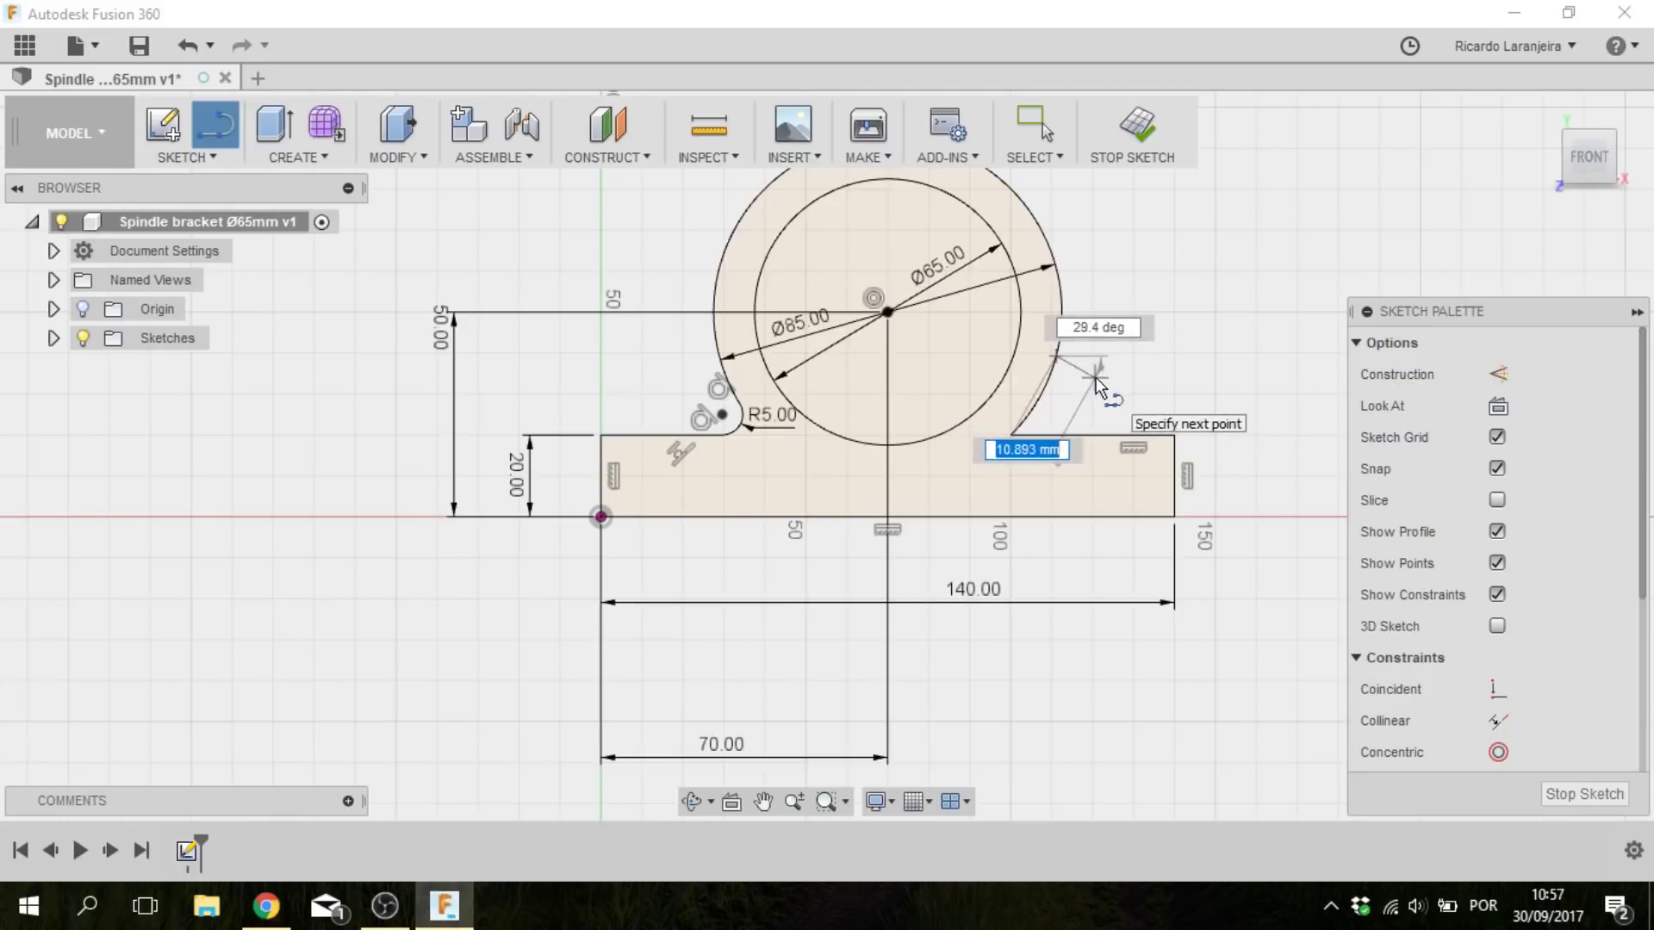
{"action": "left_click", "coordinate": [1094, 377]}
{"action": "left_click", "coordinate": [1062, 430]}
{"action": "key", "text": "Escape"}
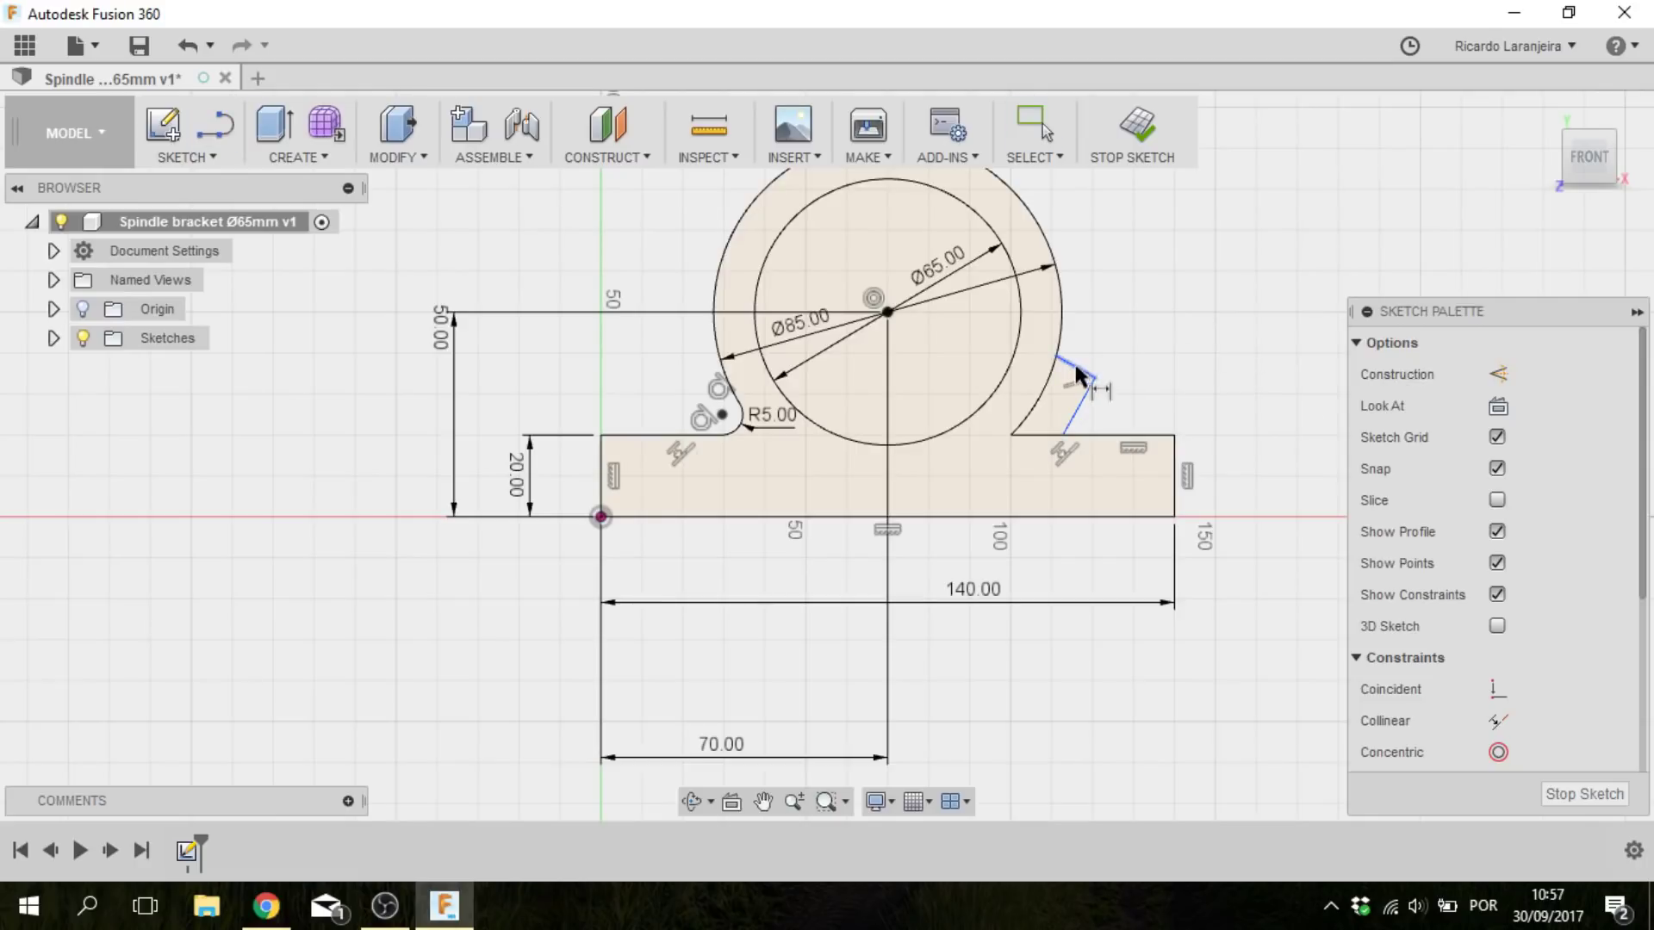
- Dimension the upper notch side 10 mm, trim lines inside the notch, and add a 60° angle
{"action": "left_click", "coordinate": [1077, 376]}
{"action": "left_click", "coordinate": [1107, 317]}
{"action": "type", "text": "10"}
{"action": "key", "text": "Return"}
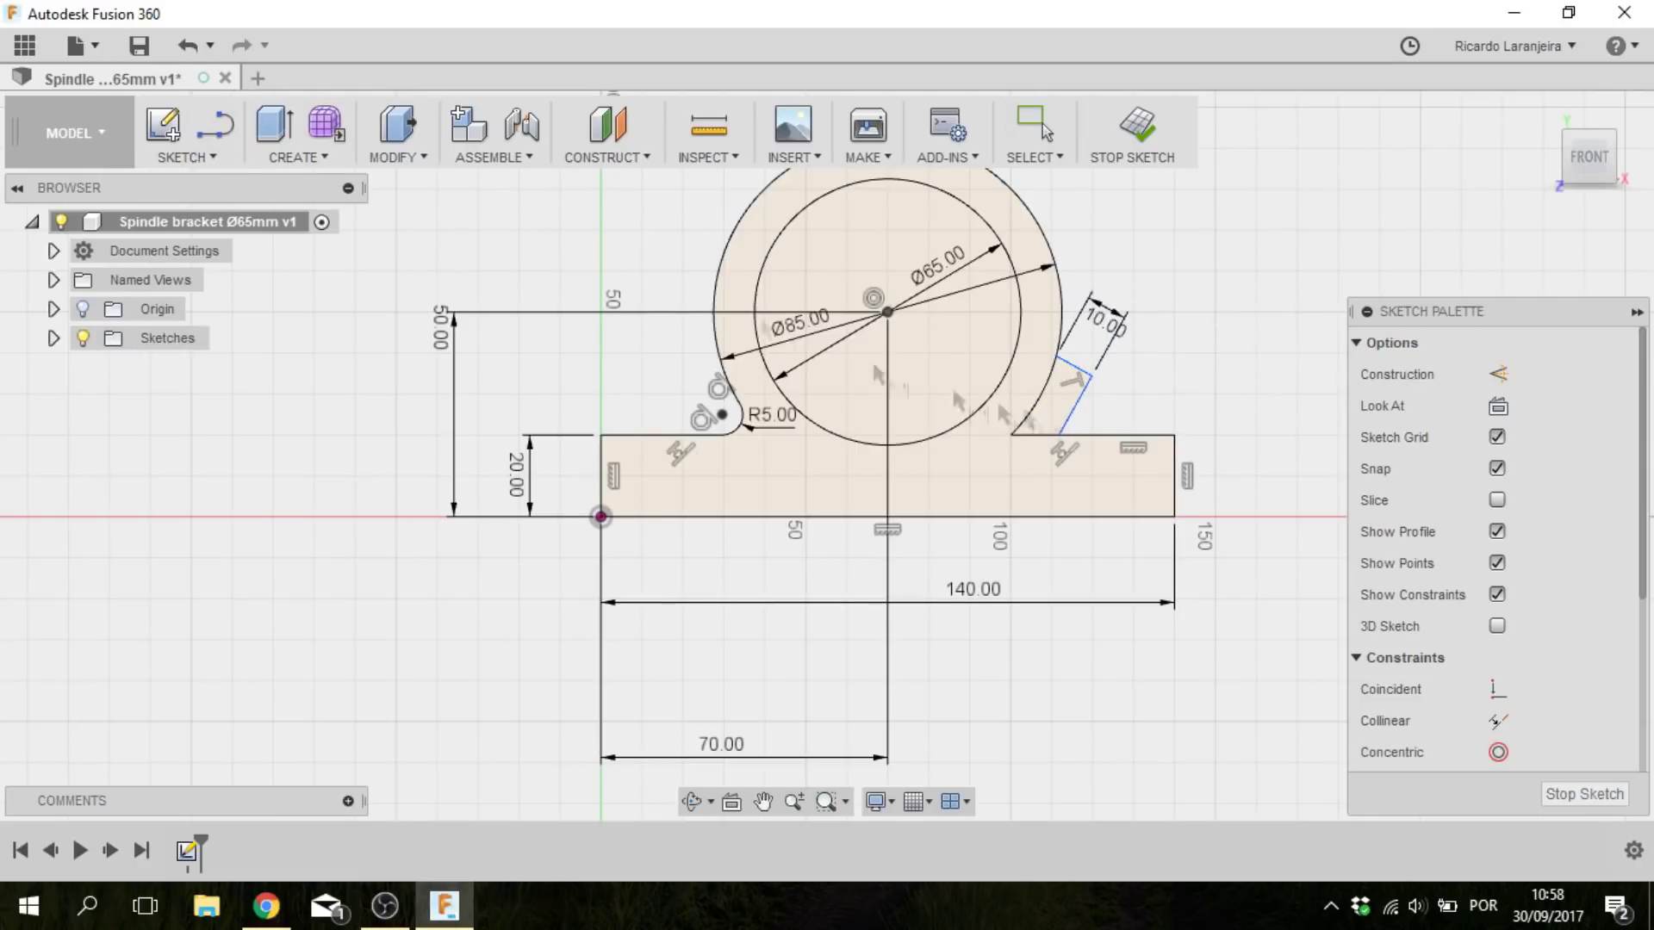
{"action": "key", "text": "t"}
{"action": "left_click", "coordinate": [1036, 403]}
{"action": "left_click", "coordinate": [1031, 436]}
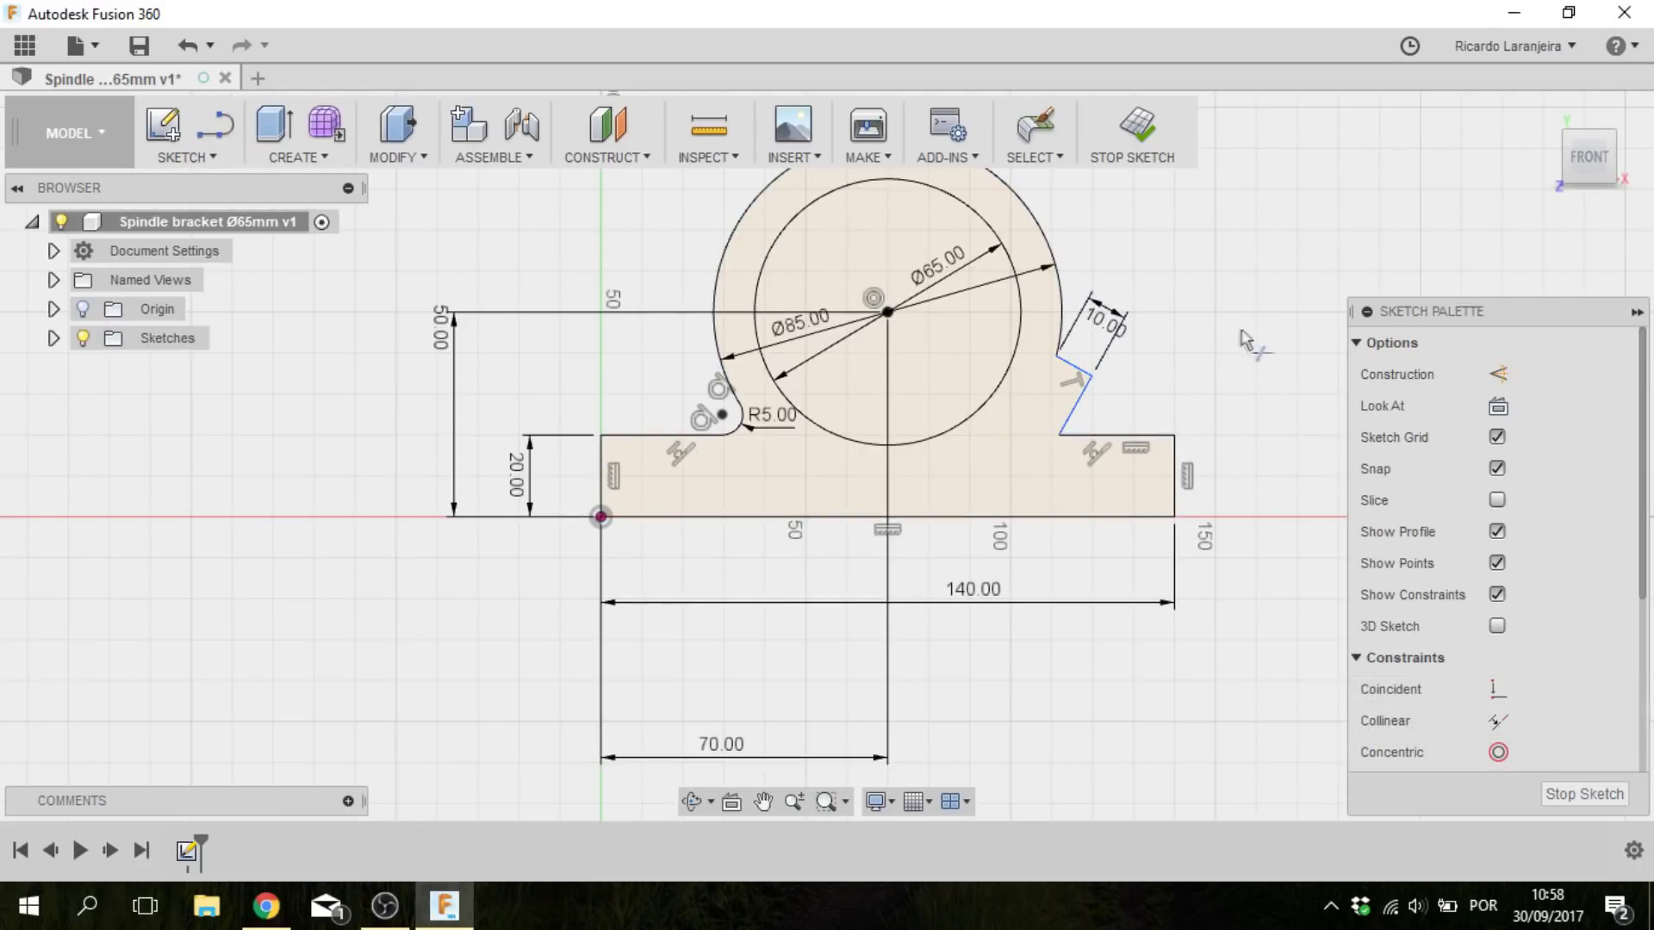
{"action": "left_click", "coordinate": [1124, 412]}
{"action": "key", "text": "Return"}
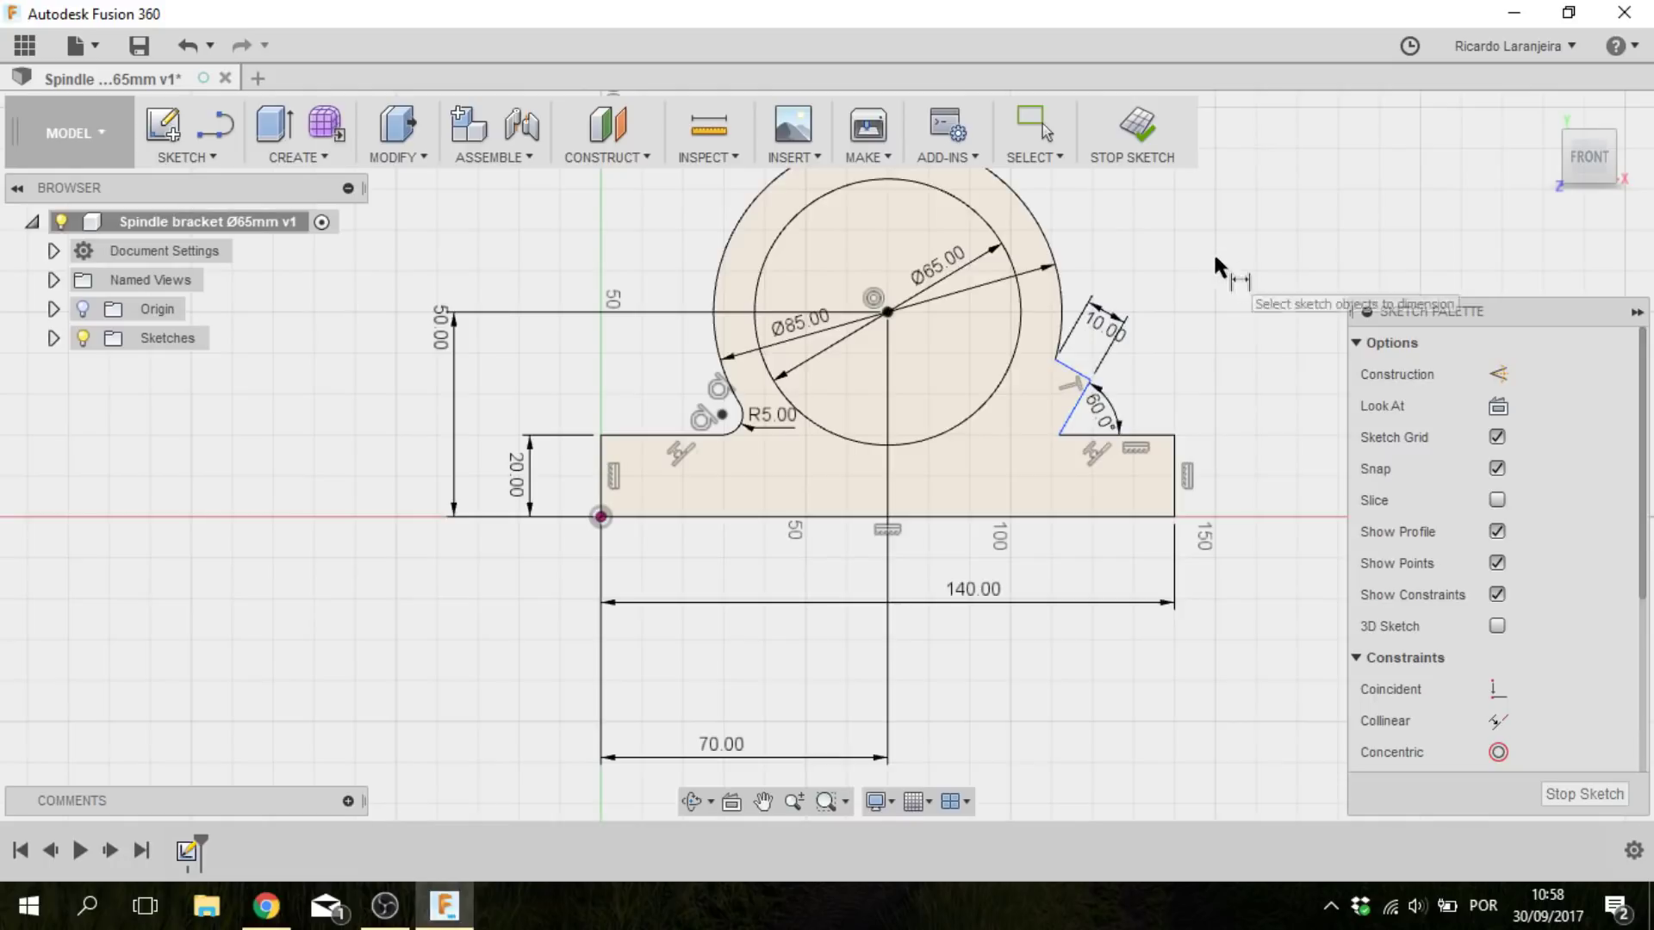
- Set the lower notch line's length to 13 mm
{"action": "left_click", "coordinate": [1045, 384]}
{"action": "type", "text": "10"}
{"action": "key", "text": "Return"}
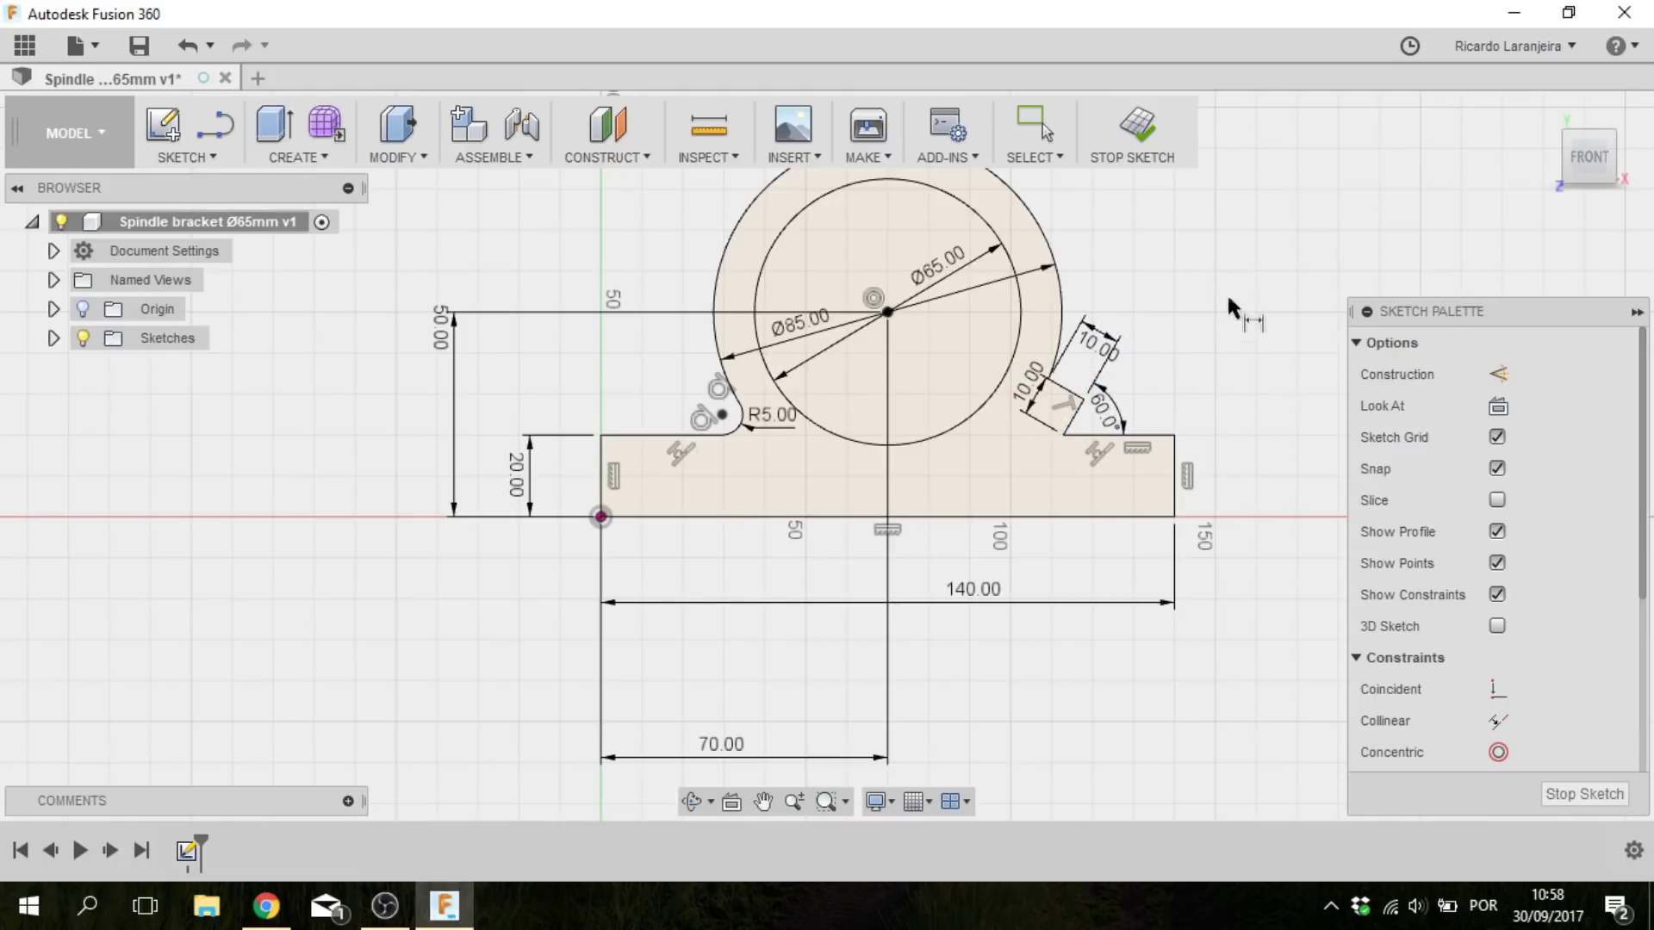
{"action": "double_click", "coordinate": [1030, 384]}
{"action": "type", "text": "13"}
{"action": "key", "text": "Return"}
- Start and cancel a hole feature, then adjust the view around the bracket
{"action": "right_click", "coordinate": [954, 336]}
{"action": "left_click", "coordinate": [1034, 369]}
{"action": "key", "text": "Escape"}
{"action": "mouse_move", "coordinate": [1292, 470]}
{"action": "middle_mouse_down"}
{"action": "mouse_move", "coordinate": [1462, 461]}
{"action": "mouse_move", "coordinate": [1270, 509]}
{"action": "middle_mouse_up"}
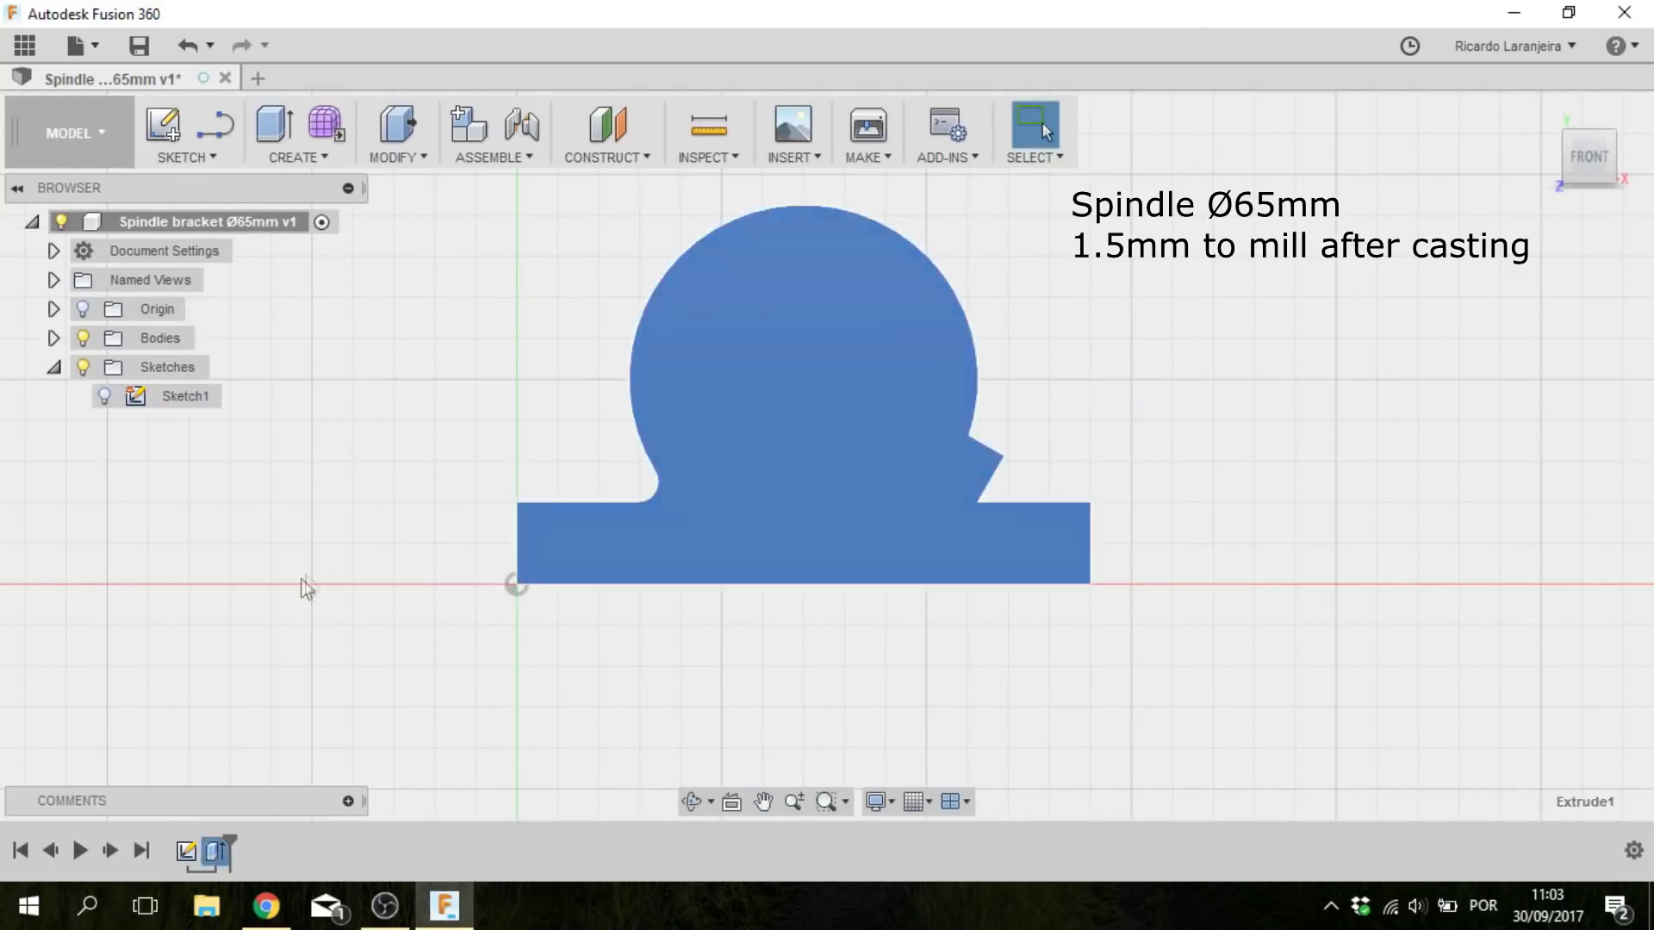
{"action": "left_click", "coordinate": [306, 583]}
{"action": "middle_click_drag", "start_coordinate": [591, 657], "coordinate": [556, 689], "text": "shift"}
- Sketch a Ø62 circle on the bore centre of the bracket's front face and begin an extrude
{"action": "left_click", "coordinate": [162, 126]}
{"action": "left_click", "coordinate": [829, 349]}
{"action": "left_click", "coordinate": [185, 156]}
{"action": "mouse_move", "coordinate": [178, 269]}
{"action": "left_click", "coordinate": [399, 270]}
{"action": "left_click", "coordinate": [802, 504]}
{"action": "type", "text": "62"}
{"action": "key", "text": "Return"}
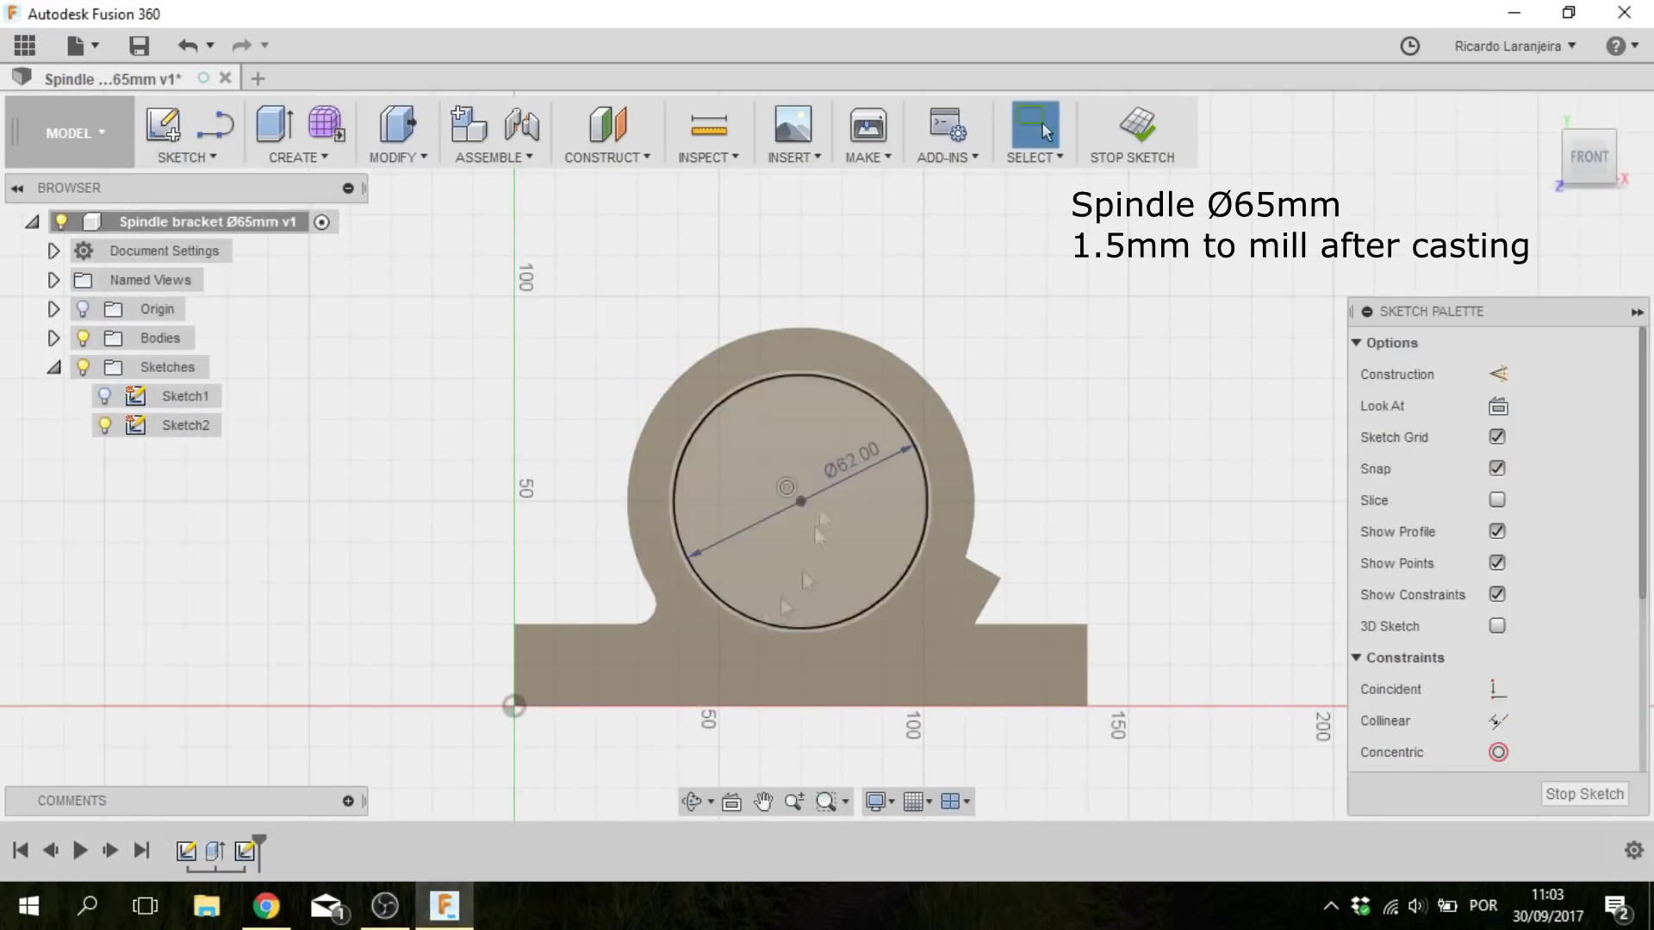
{"action": "left_click", "coordinate": [792, 705]}
{"action": "left_click", "coordinate": [372, 569]}
{"action": "left_click", "coordinate": [1034, 560]}
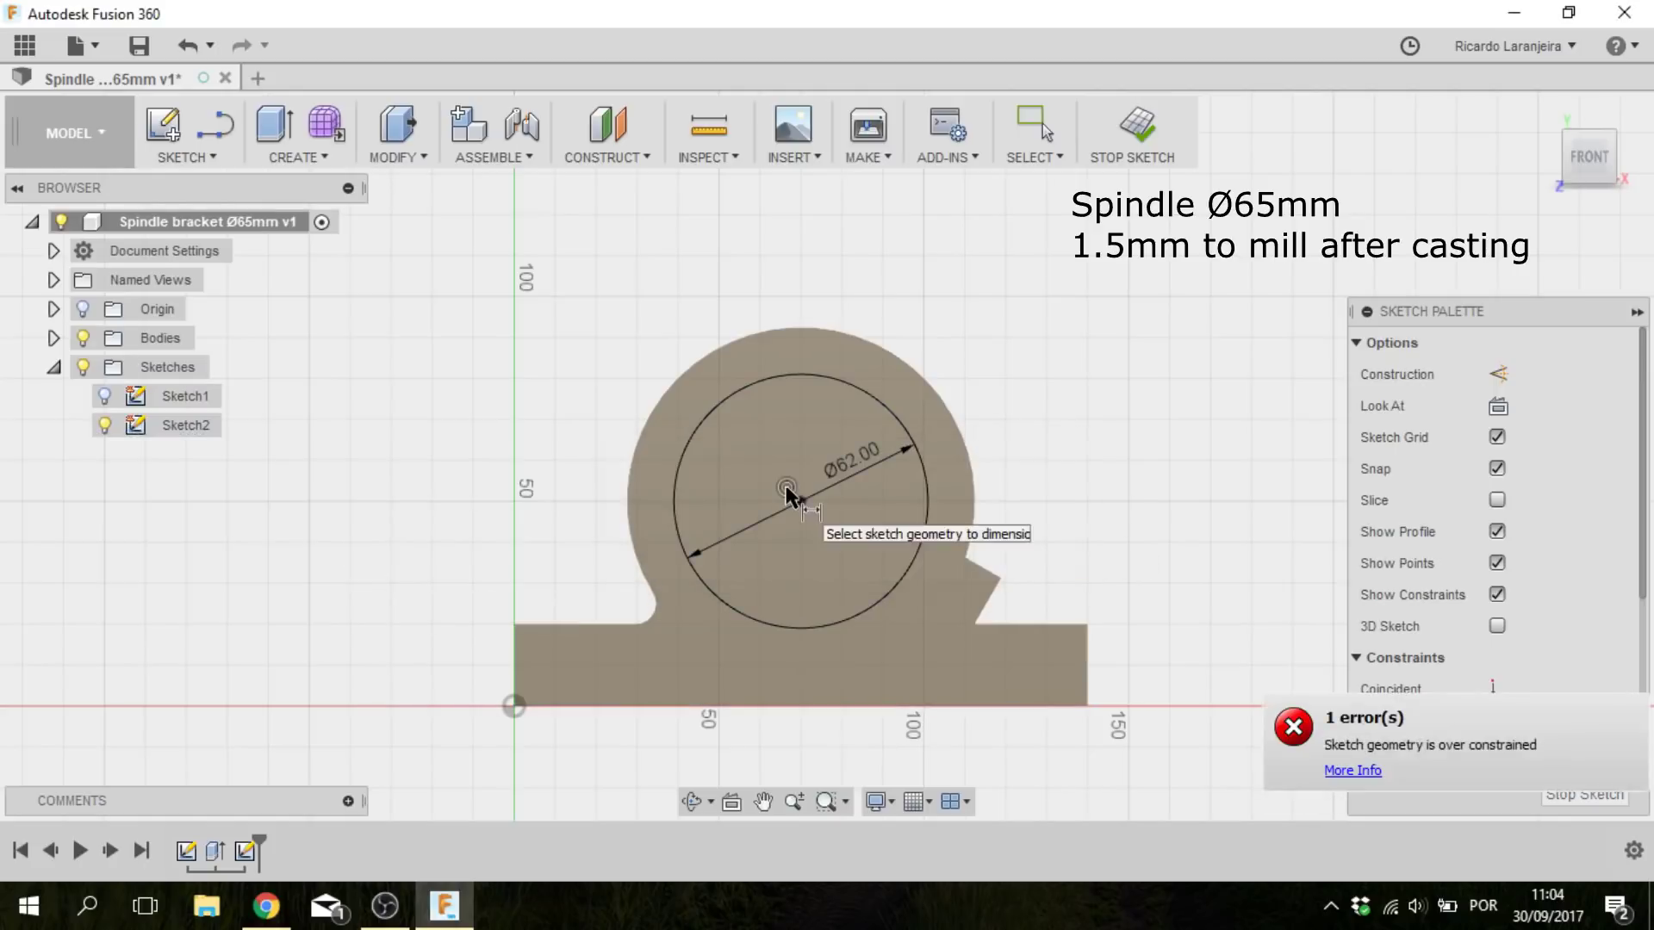
{"action": "left_click", "coordinate": [1132, 130]}
- Select the circle profile and set the extrude to an All-extent Cut
{"action": "left_click", "coordinate": [274, 125]}
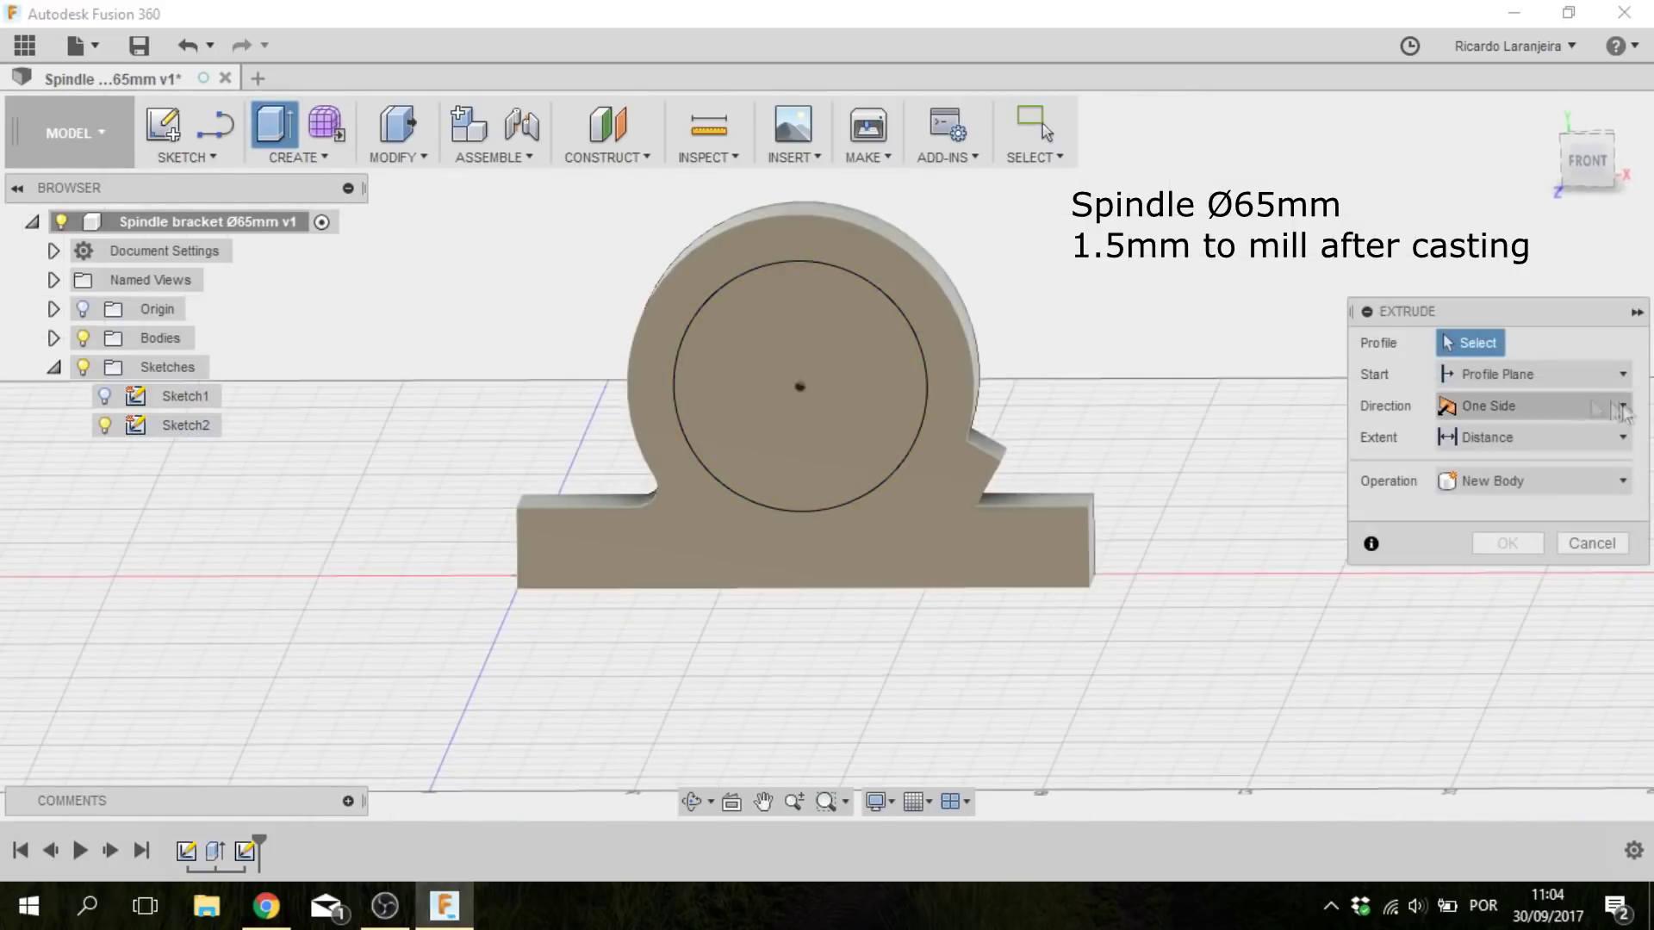
{"action": "left_click", "coordinate": [297, 157]}
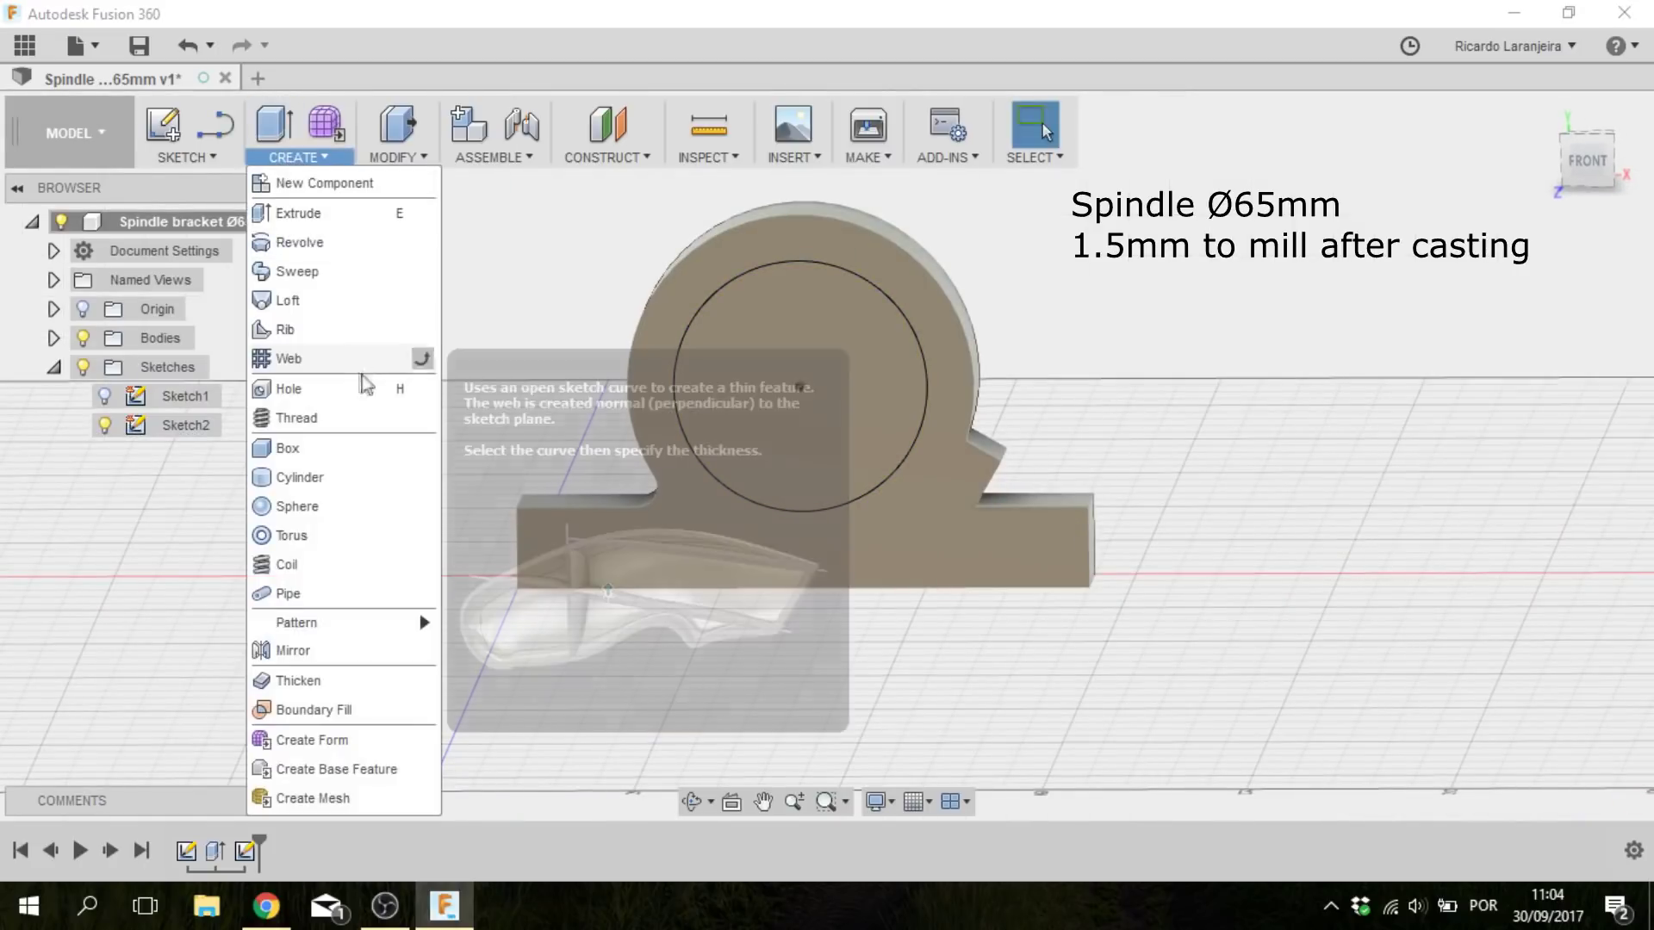
{"action": "left_click", "coordinate": [814, 282]}
{"action": "left_click", "coordinate": [1542, 408]}
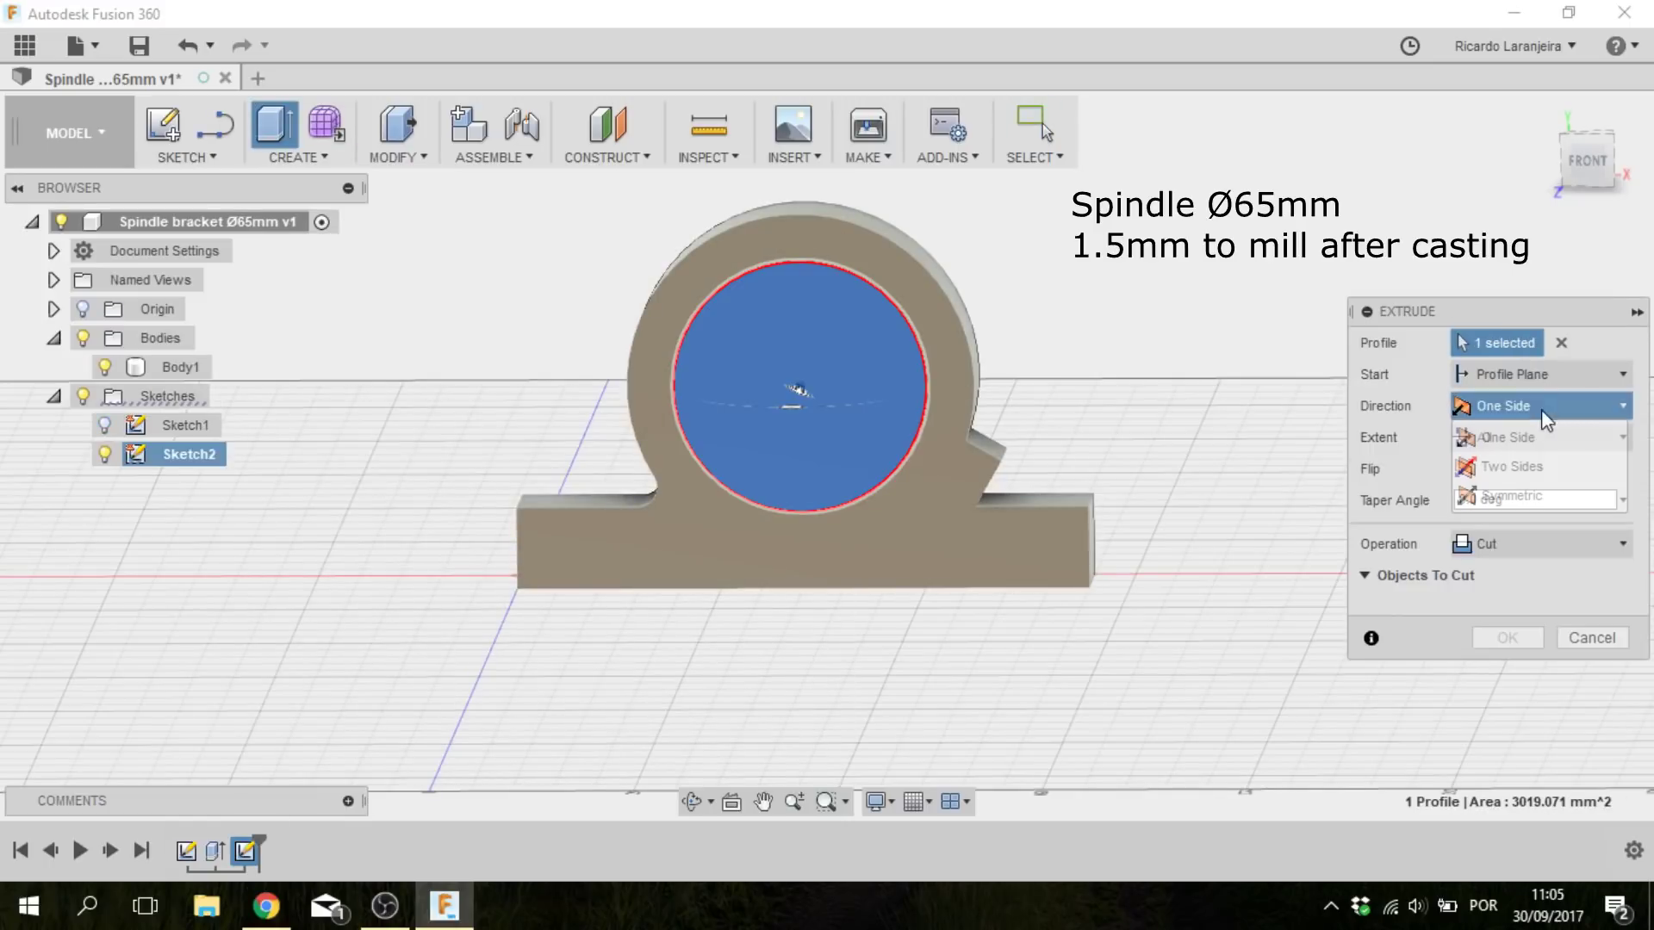
{"action": "left_click", "coordinate": [1564, 440]}
- Flip the cut into the body, apply the through bore, and start a new sketch
{"action": "left_click", "coordinate": [1555, 409]}
{"action": "left_click", "coordinate": [1557, 439]}
{"action": "left_click", "coordinate": [1463, 471]}
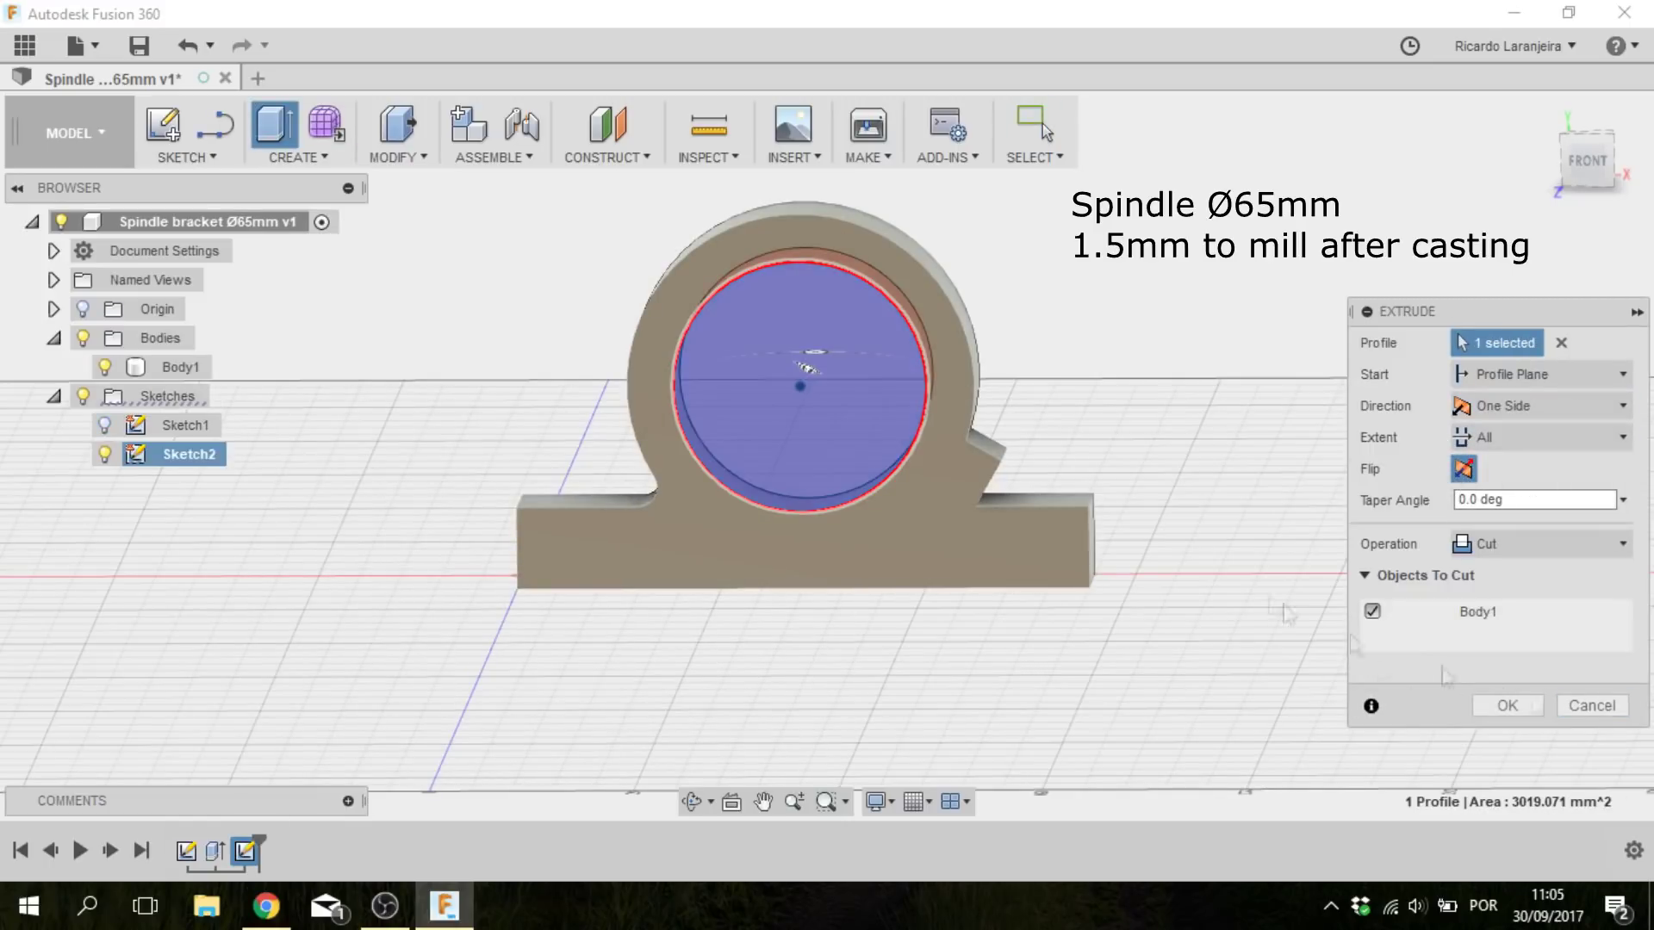
{"action": "left_click", "coordinate": [1535, 714]}
{"action": "middle_click_drag", "start_coordinate": [583, 458], "coordinate": [876, 422], "text": "shift"}
{"action": "left_click", "coordinate": [162, 125]}
- Sketch on the base face and draw an 8 mm-wide slot near the left end
{"action": "left_click", "coordinate": [1022, 535]}
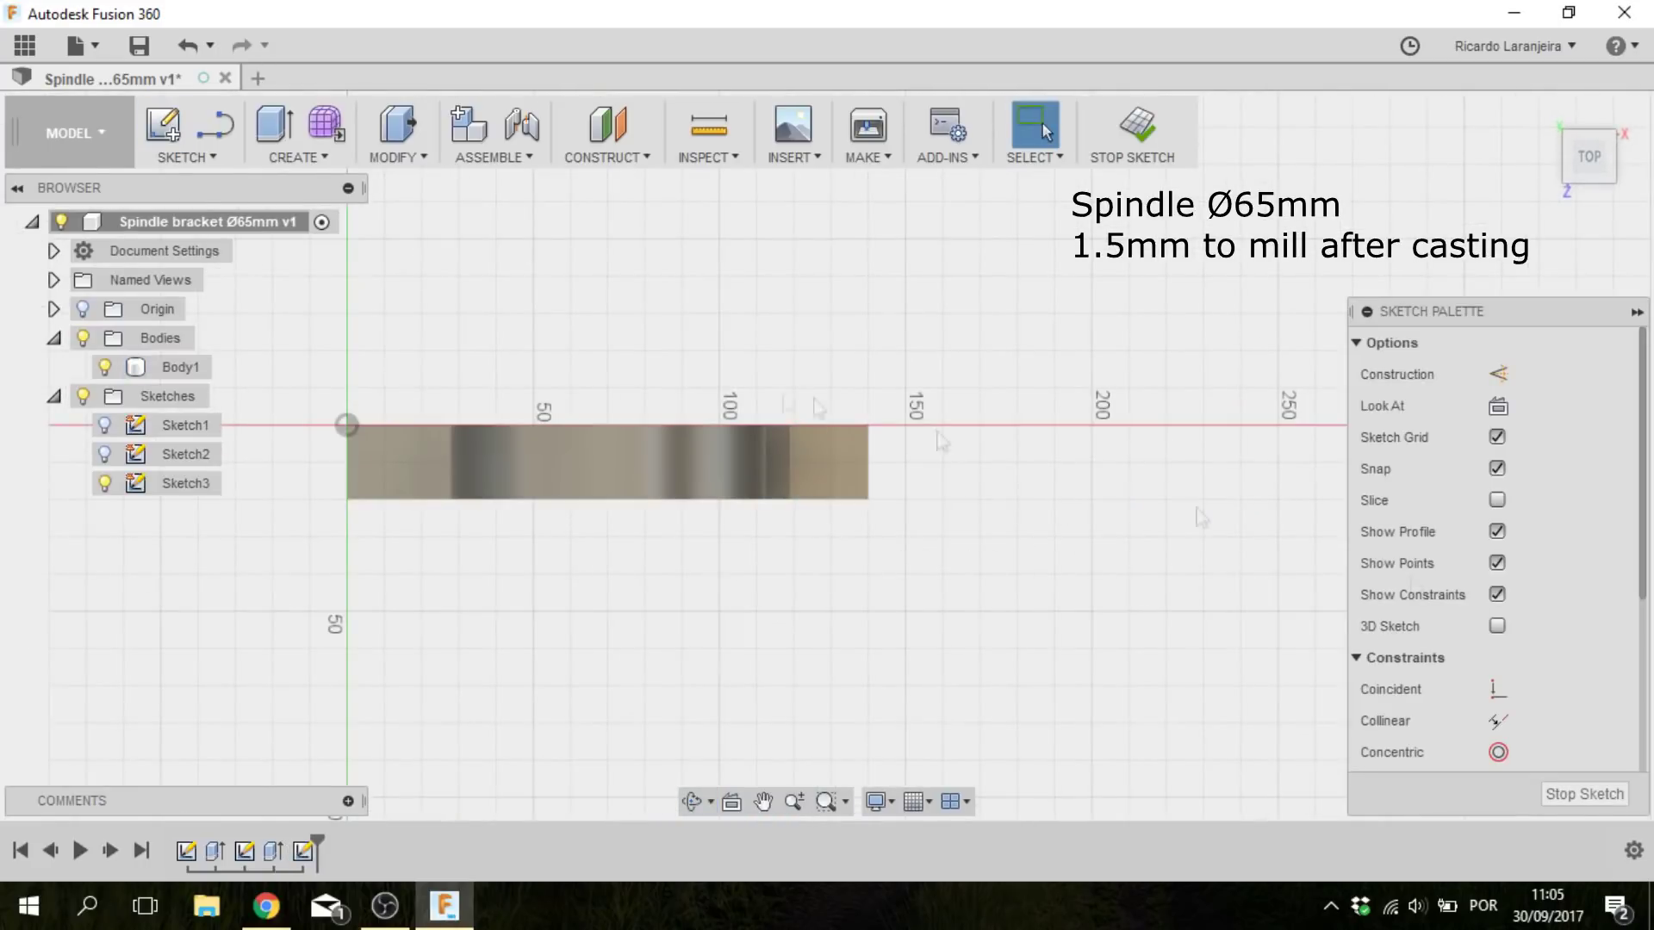
{"action": "left_click", "coordinate": [213, 155]}
{"action": "mouse_move", "coordinate": [215, 376]}
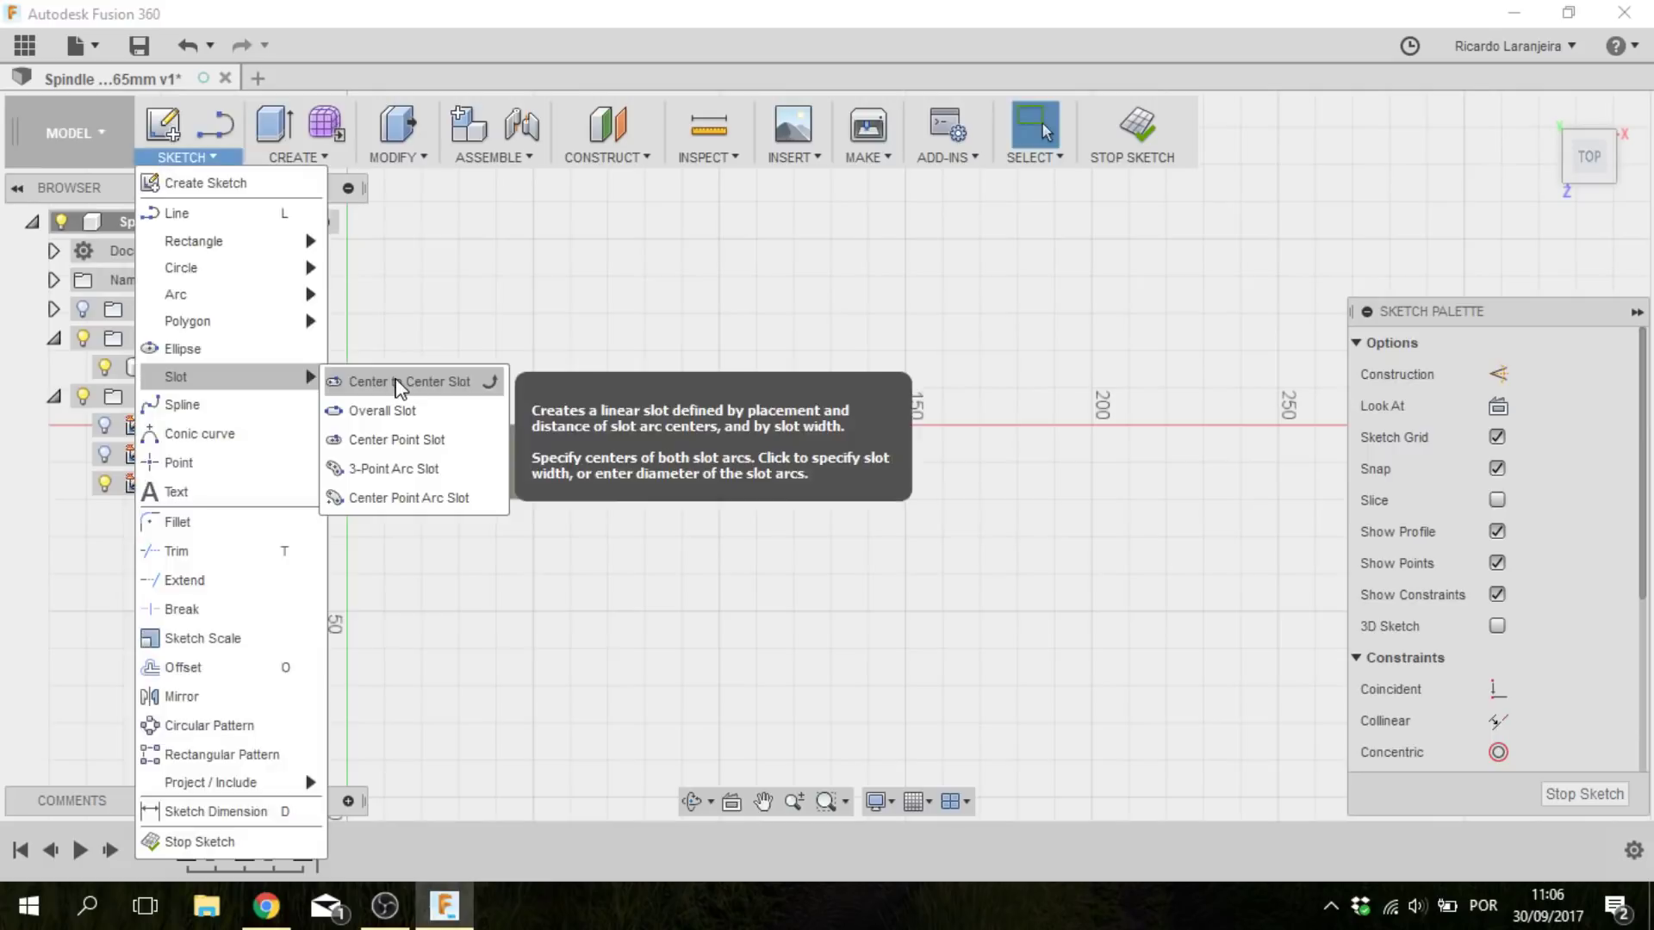
{"action": "left_click", "coordinate": [398, 382]}
{"action": "left_click", "coordinate": [383, 463]}
{"action": "left_click", "coordinate": [421, 462]}
{"action": "type", "text": "8"}
{"action": "key", "text": "Tab"}
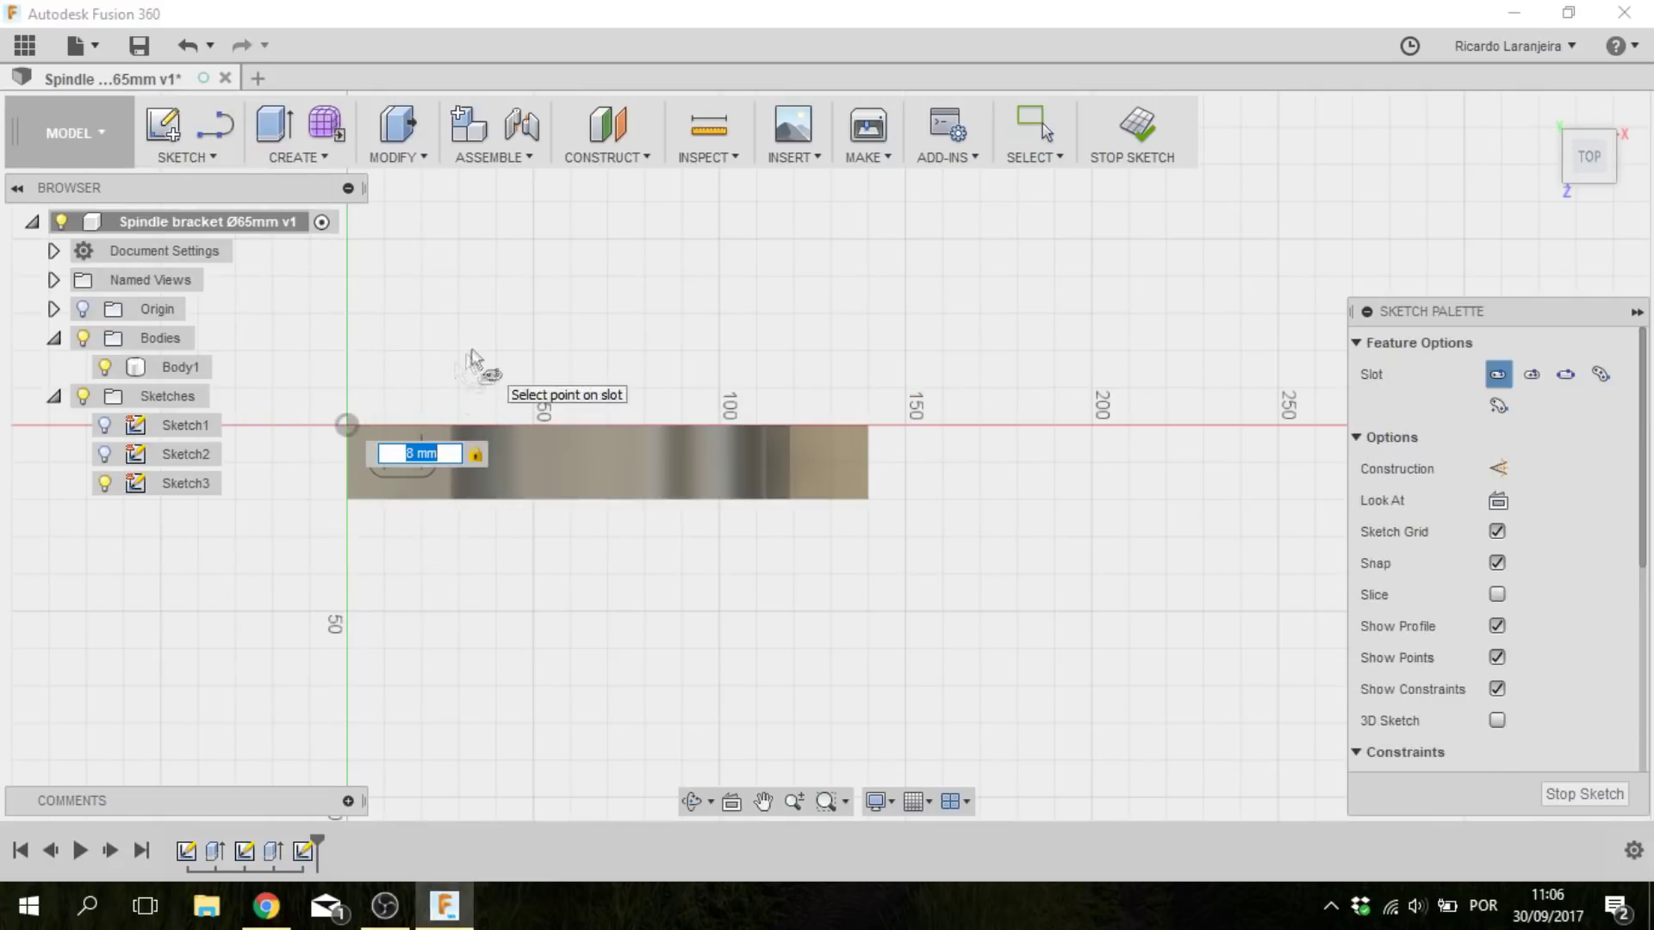
{"action": "key", "text": "Escape"}
- Draw a second 8 mm-wide slot near the base's right end
{"action": "left_click", "coordinate": [213, 157]}
{"action": "mouse_move", "coordinate": [229, 376]}
{"action": "left_click", "coordinate": [412, 384]}
{"action": "left_click", "coordinate": [829, 463]}
{"action": "left_click", "coordinate": [793, 462]}
{"action": "type", "text": "8"}
{"action": "key", "text": "Return"}
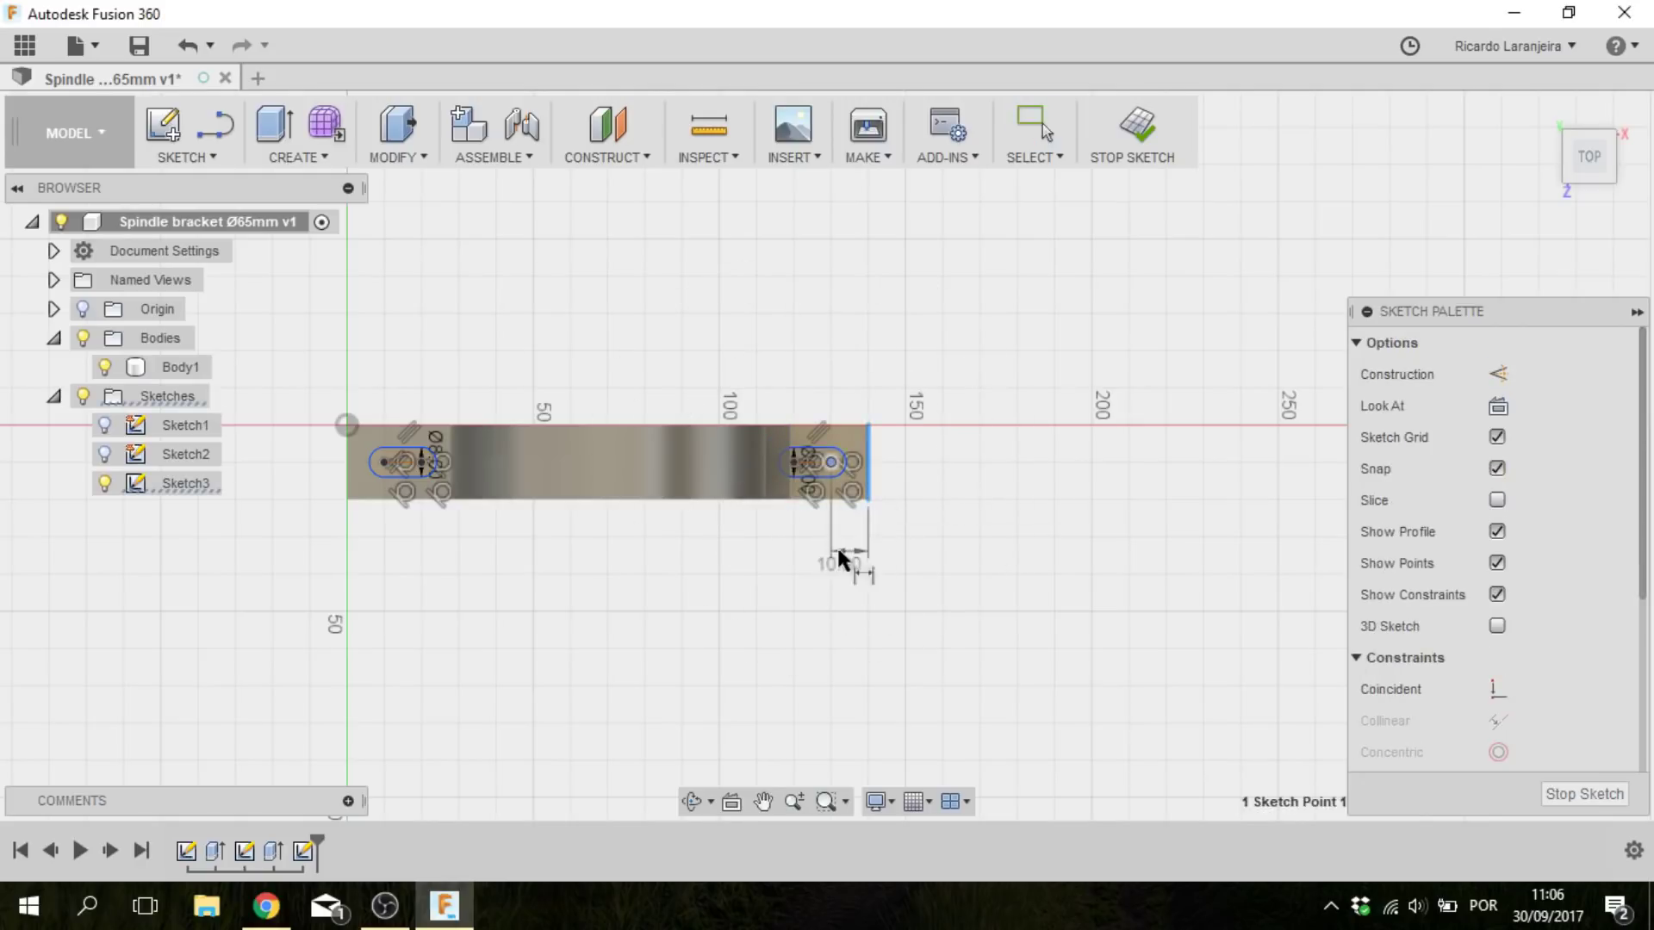
- Dimension both slots' distances from the base ends and finish the sketch
{"action": "left_click", "coordinate": [840, 558]}
{"action": "type", "text": "6"}
{"action": "key", "text": "Return"}
{"action": "left_click", "coordinate": [344, 474]}
{"action": "left_click", "coordinate": [370, 551]}
{"action": "type", "text": "6"}
{"action": "key", "text": "Return"}
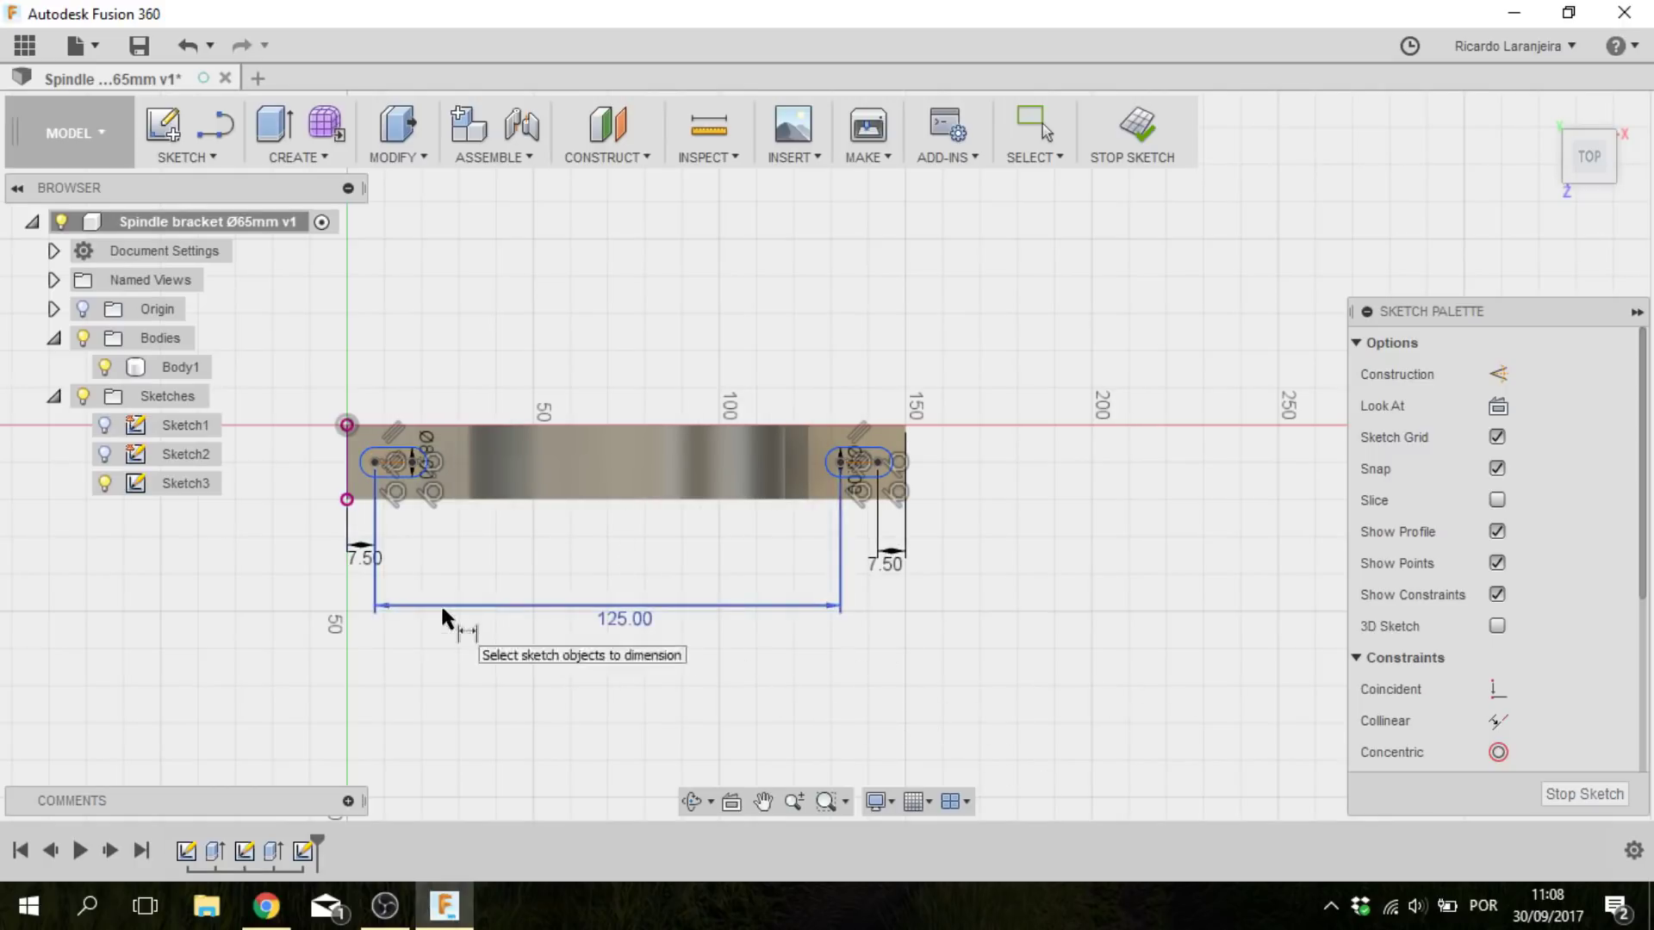
{"action": "left_click", "coordinate": [1583, 793]}
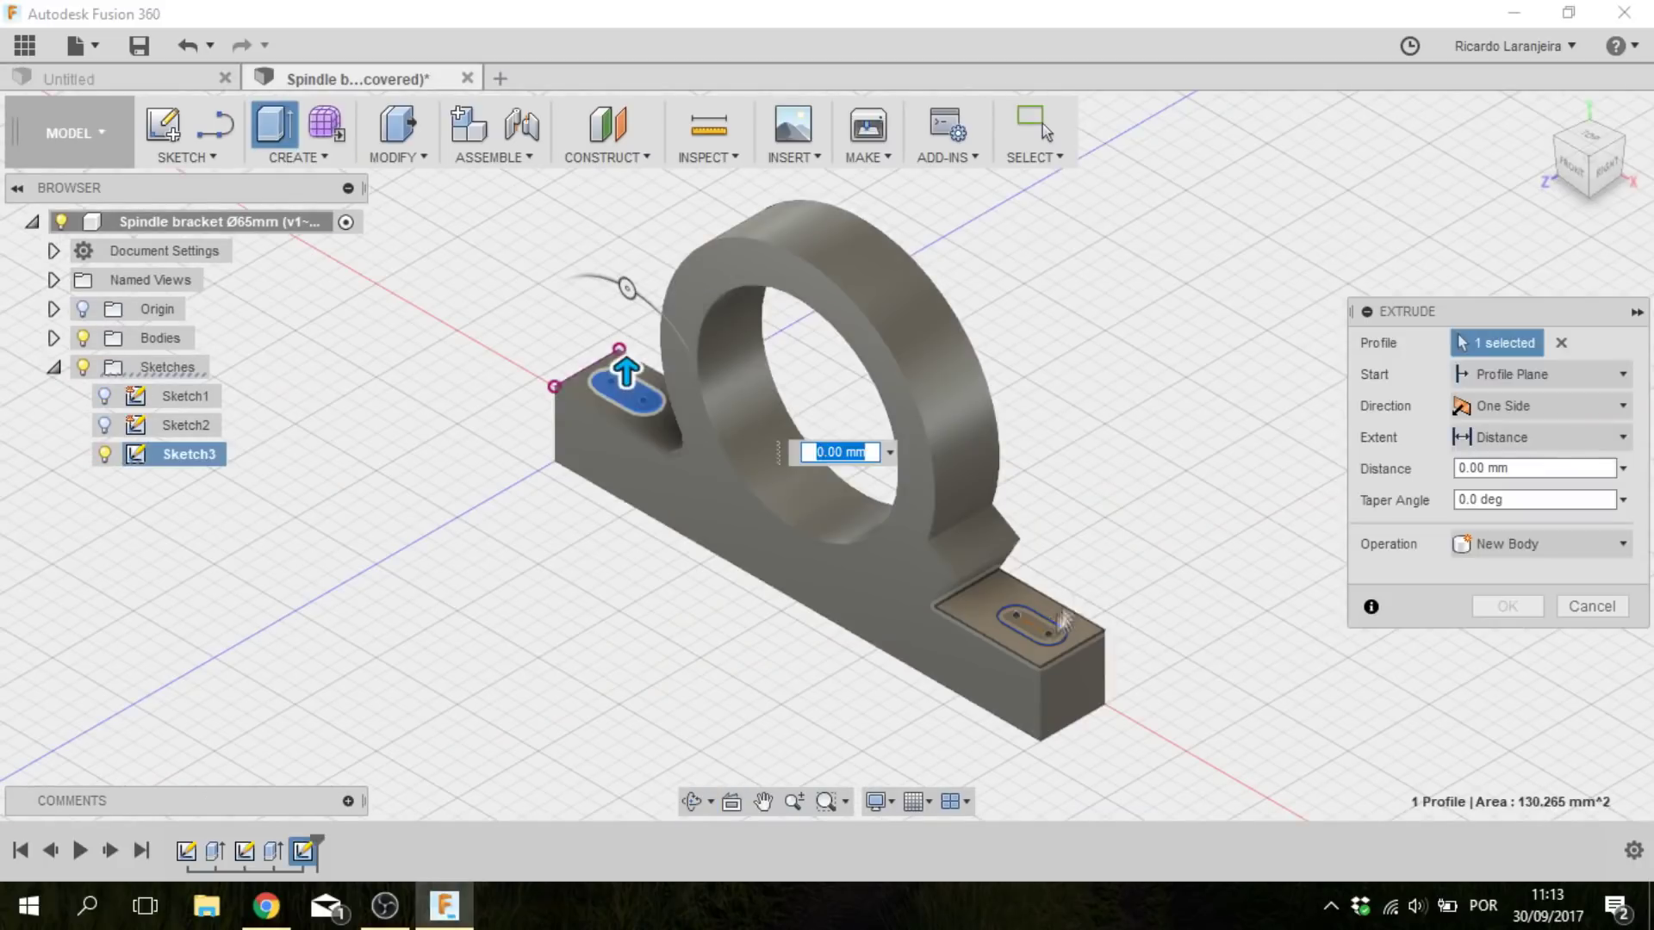
- Add the right slot profile and set the extrude to a one-direction Cut
{"action": "left_click", "coordinate": [1046, 622]}
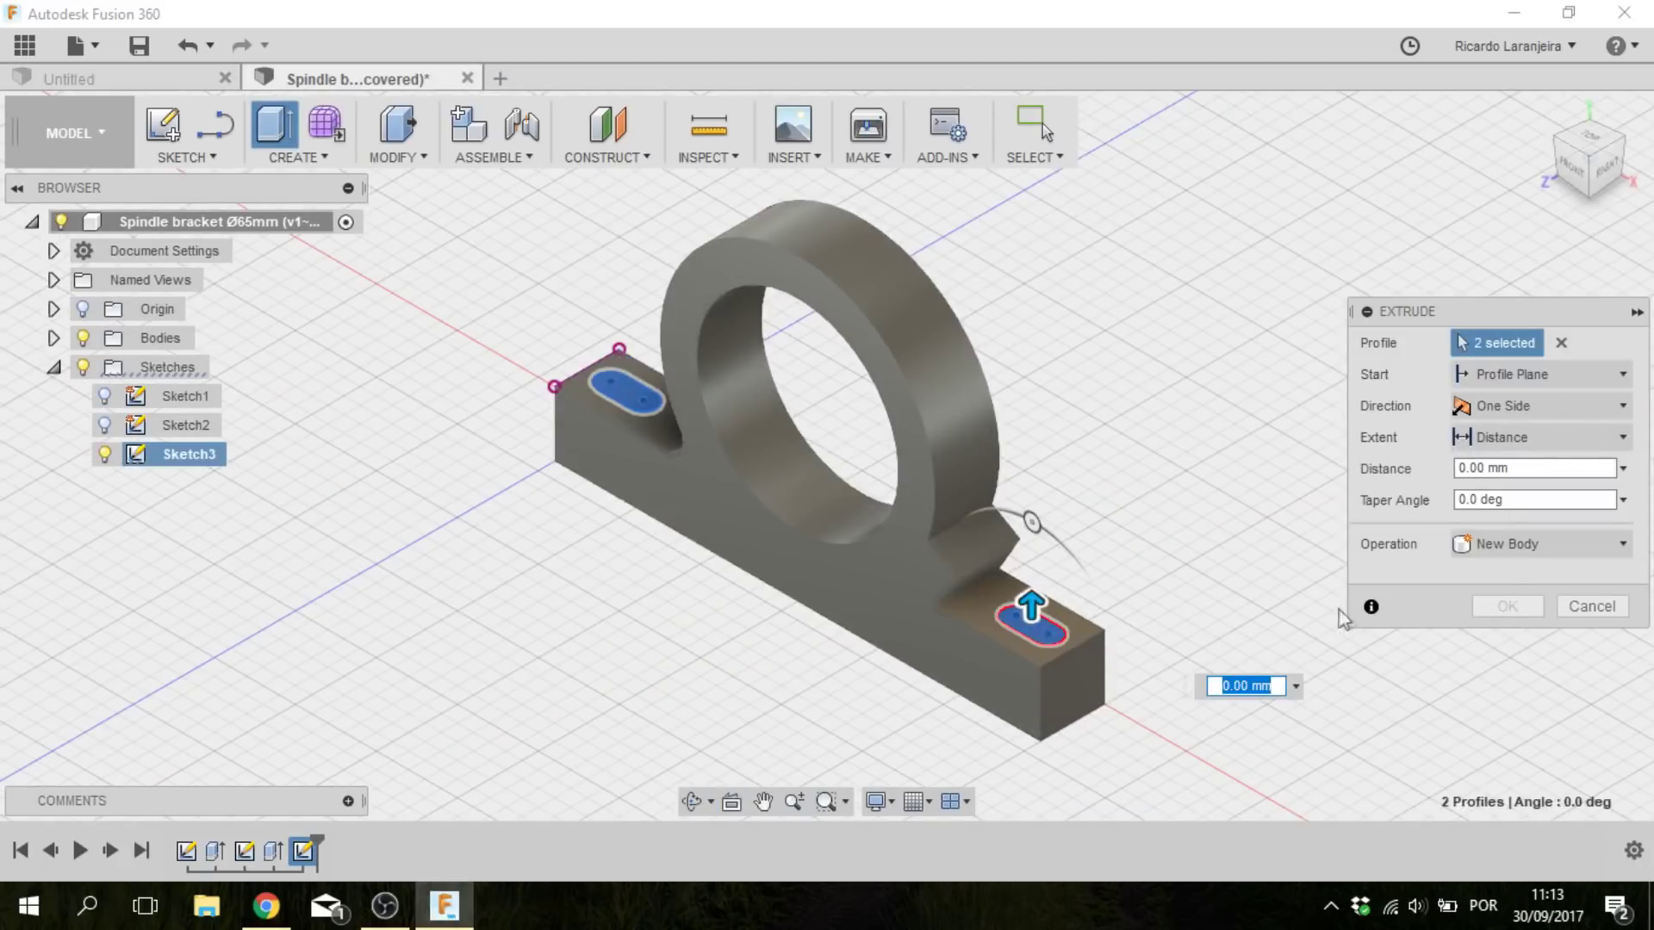
{"action": "left_click", "coordinate": [1550, 405]}
{"action": "left_click", "coordinate": [1516, 405]}
{"action": "left_click", "coordinate": [1478, 555]}
{"action": "left_click", "coordinate": [1499, 582]}
{"action": "left_click", "coordinate": [1542, 406]}
{"action": "left_click", "coordinate": [1503, 422]}
- Extend the slot cut through All, apply it, and reopen the sketch for editing
{"action": "left_click_drag", "start_coordinate": [1031, 606], "coordinate": [1032, 720]}
{"action": "left_click", "coordinate": [1542, 437]}
{"action": "left_click", "coordinate": [1490, 504]}
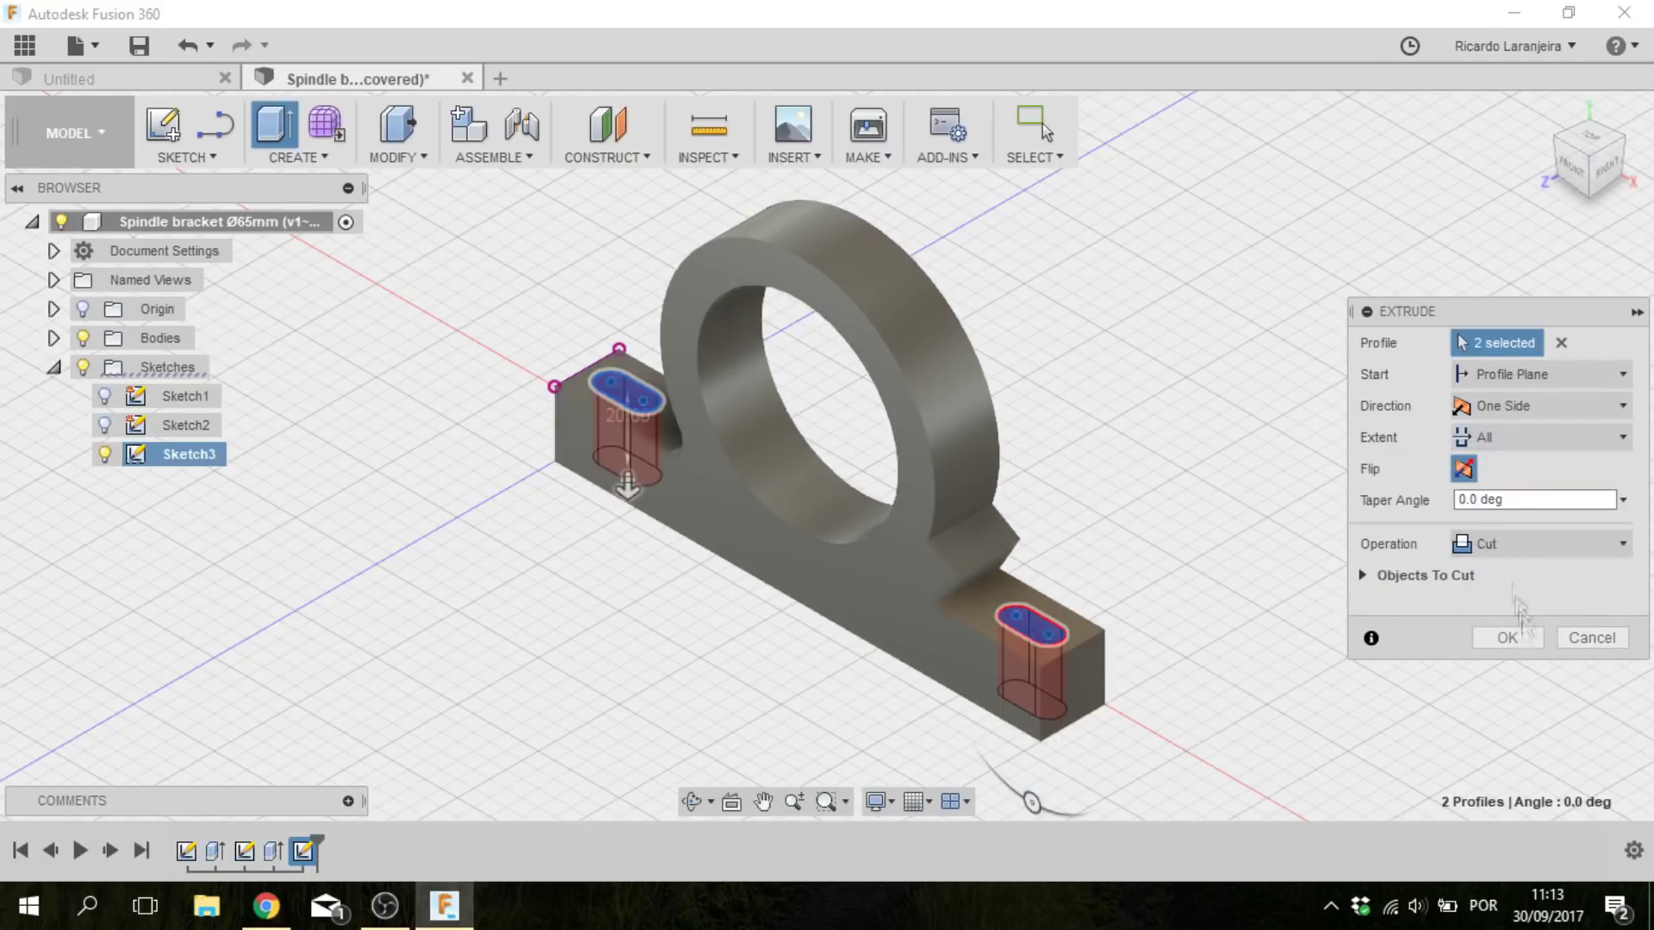
{"action": "left_click", "coordinate": [1508, 638]}
{"action": "middle_click_drag", "start_coordinate": [594, 560], "coordinate": [480, 601], "text": "shift"}
{"action": "double_click", "coordinate": [136, 455]}
- In a front view, draw the relief's sloped side in Sketch1 and trim the bottom edge inside it
{"action": "left_click", "coordinate": [1587, 794]}
{"action": "mouse_move", "coordinate": [810, 625]}
{"action": "middle_mouse_down"}
{"action": "mouse_move", "coordinate": [845, 595]}
{"action": "mouse_move", "coordinate": [896, 478]}
{"action": "mouse_move", "coordinate": [938, 547]}
{"action": "middle_mouse_up"}
{"action": "left_click", "coordinate": [1585, 159]}
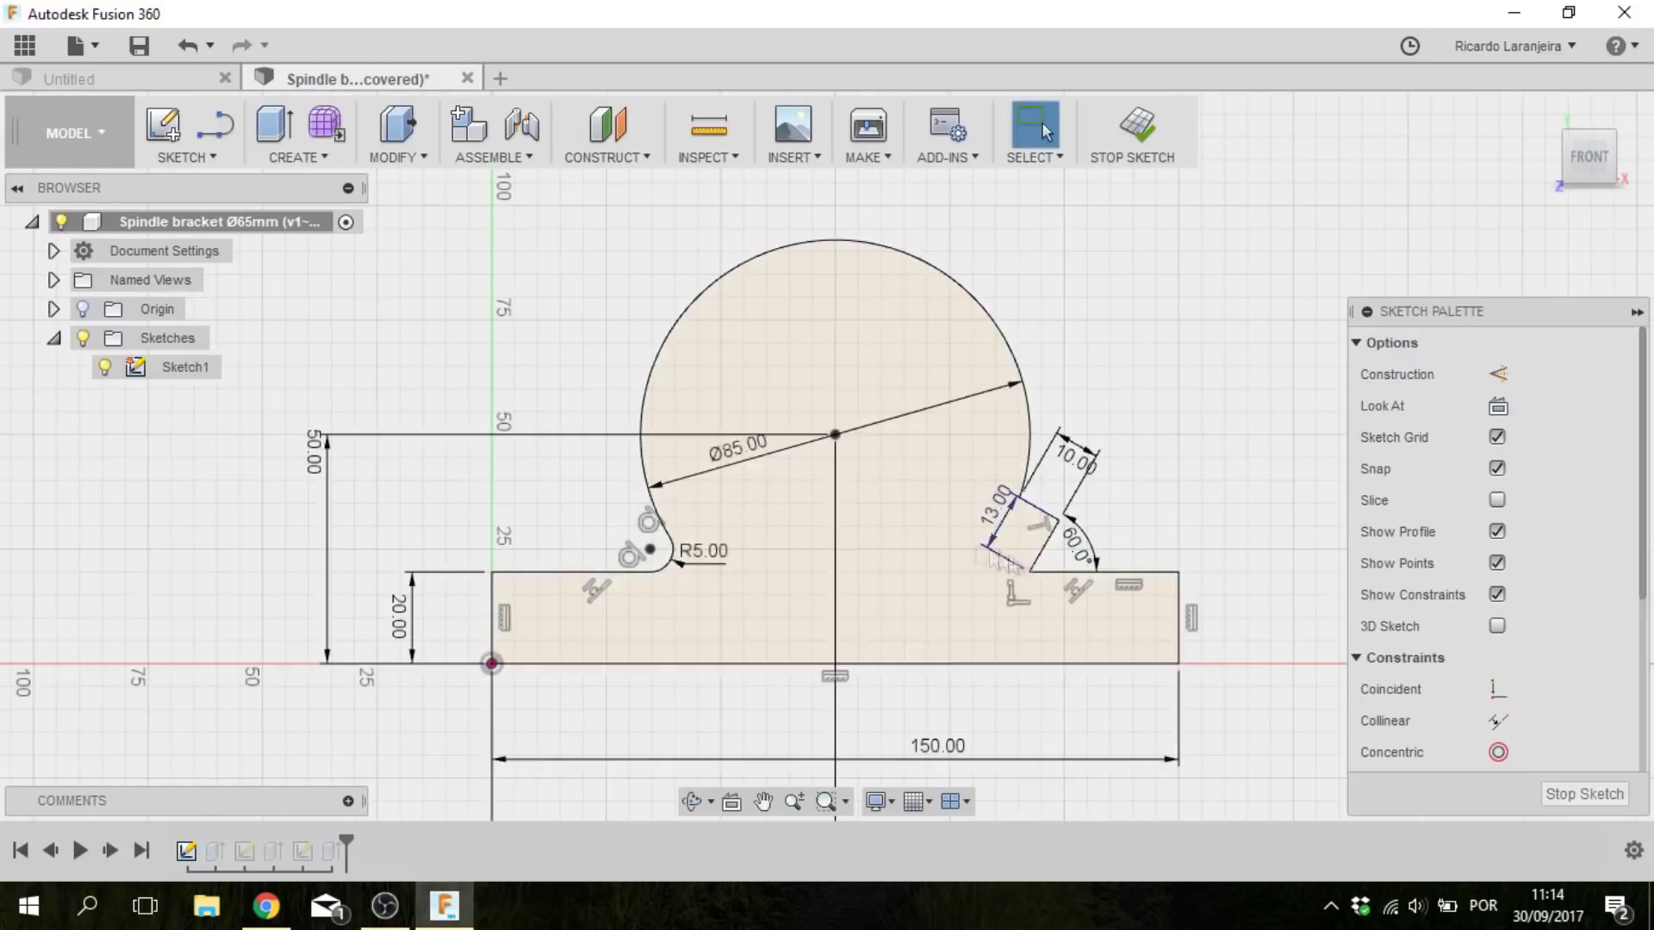
{"action": "key", "text": "l"}
{"action": "left_click", "coordinate": [1015, 663]}
{"action": "key", "text": "t"}
{"action": "left_click", "coordinate": [730, 666]}
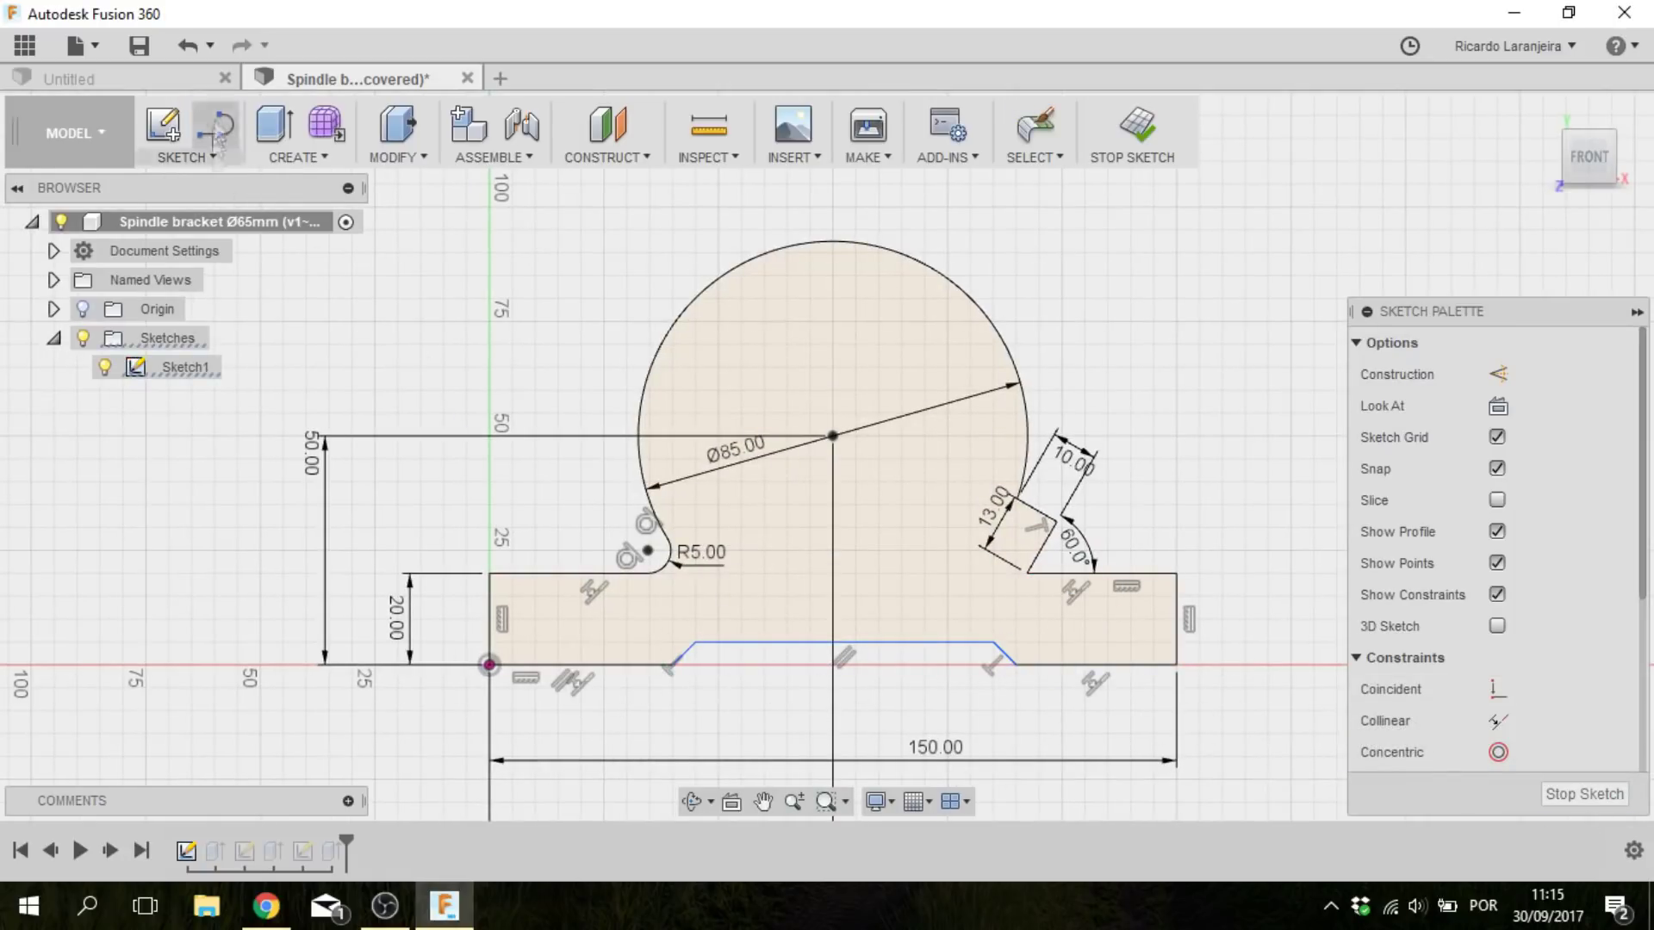
- Round the relief recess corners with R6 sketch fillets
{"action": "left_click", "coordinate": [200, 157]}
{"action": "left_click", "coordinate": [225, 522]}
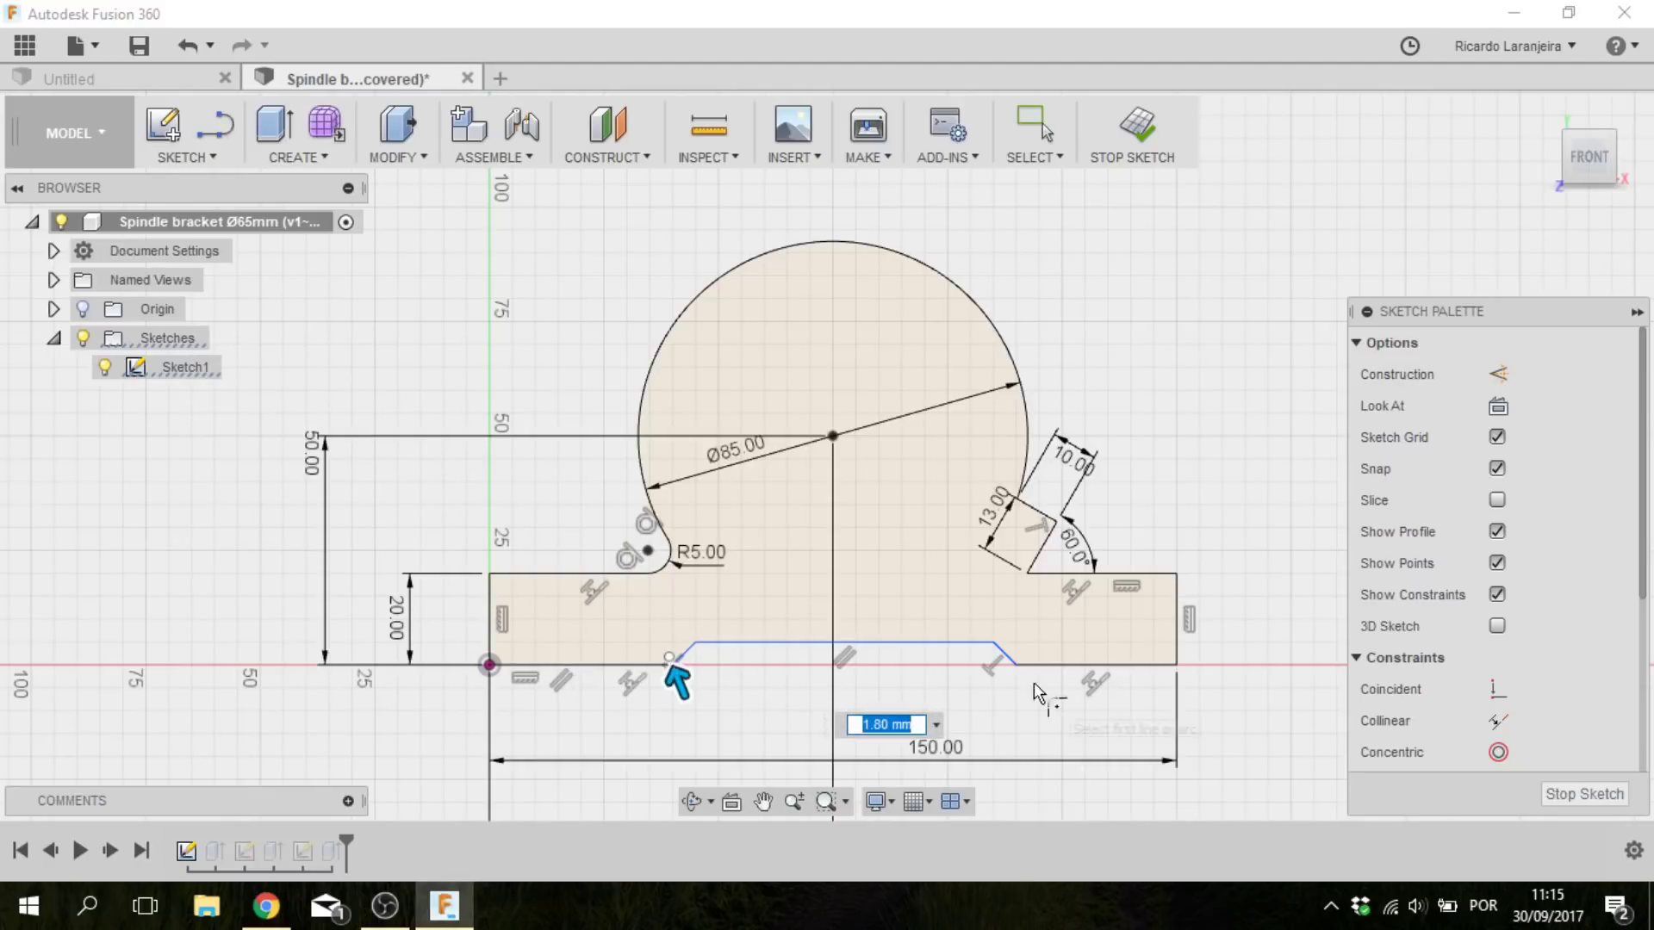
{"action": "type", "text": "2"}
{"action": "key", "text": "Return"}
{"action": "left_click", "coordinate": [185, 157]}
{"action": "left_click", "coordinate": [181, 524]}
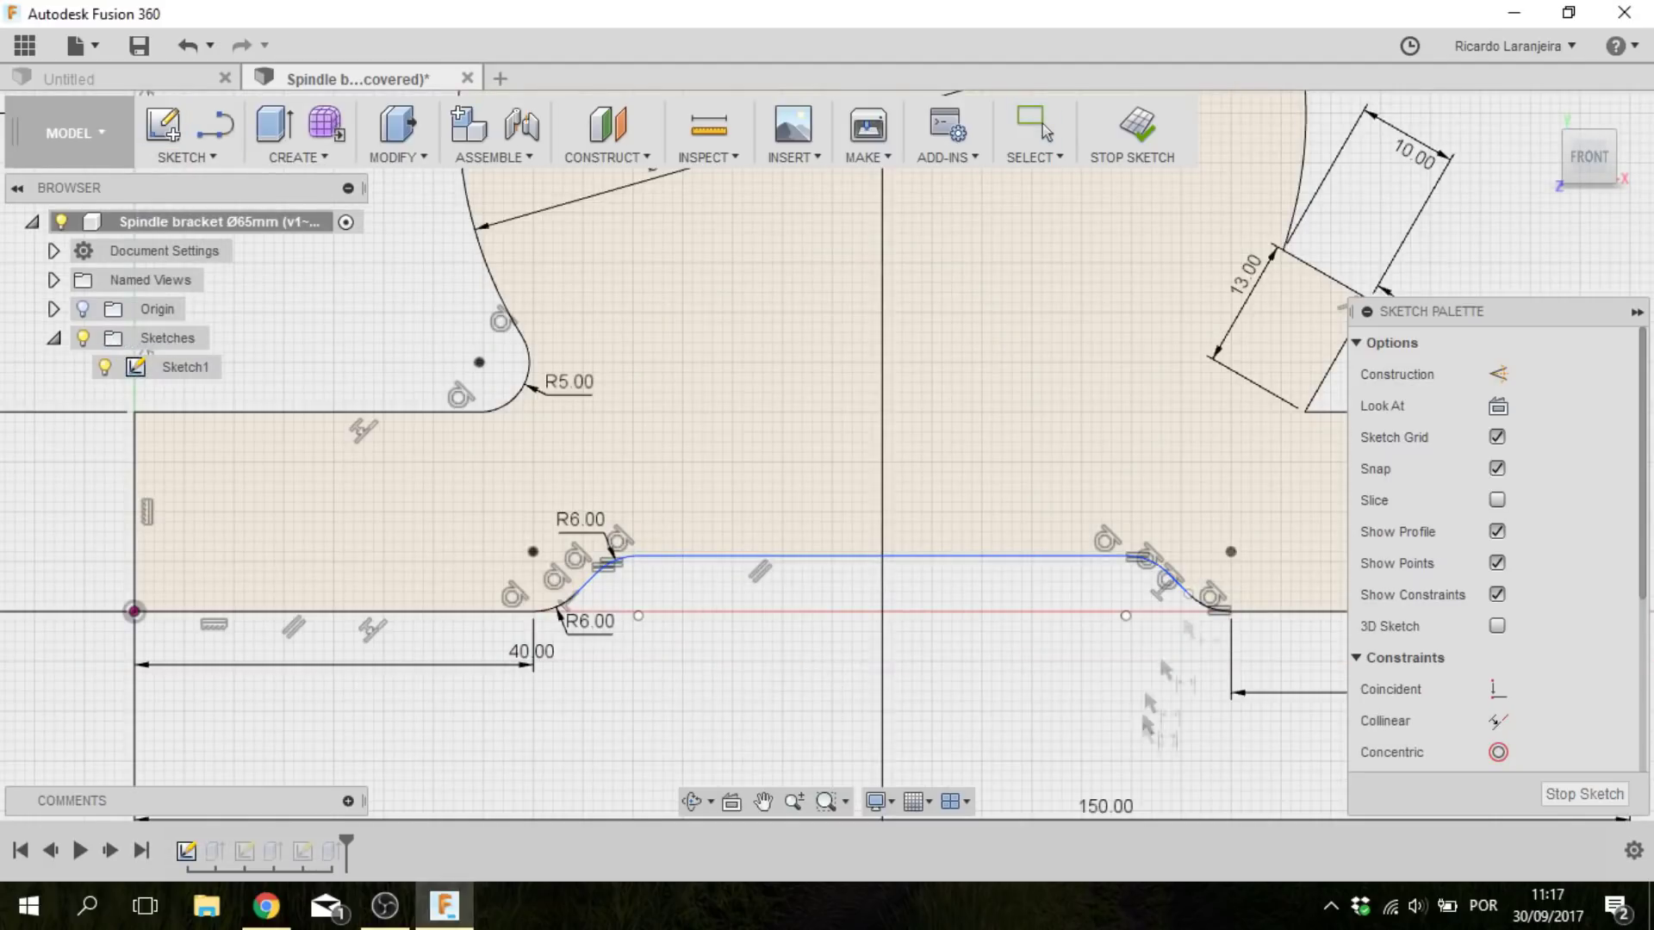
- Round the clamp slit's inner corner with an R2 fillet
{"action": "mouse_move", "coordinate": [1494, 135]}
{"action": "middle_mouse_down"}
{"action": "mouse_move", "coordinate": [1235, 253]}
{"action": "mouse_move", "coordinate": [1226, 485]}
{"action": "middle_mouse_up"}
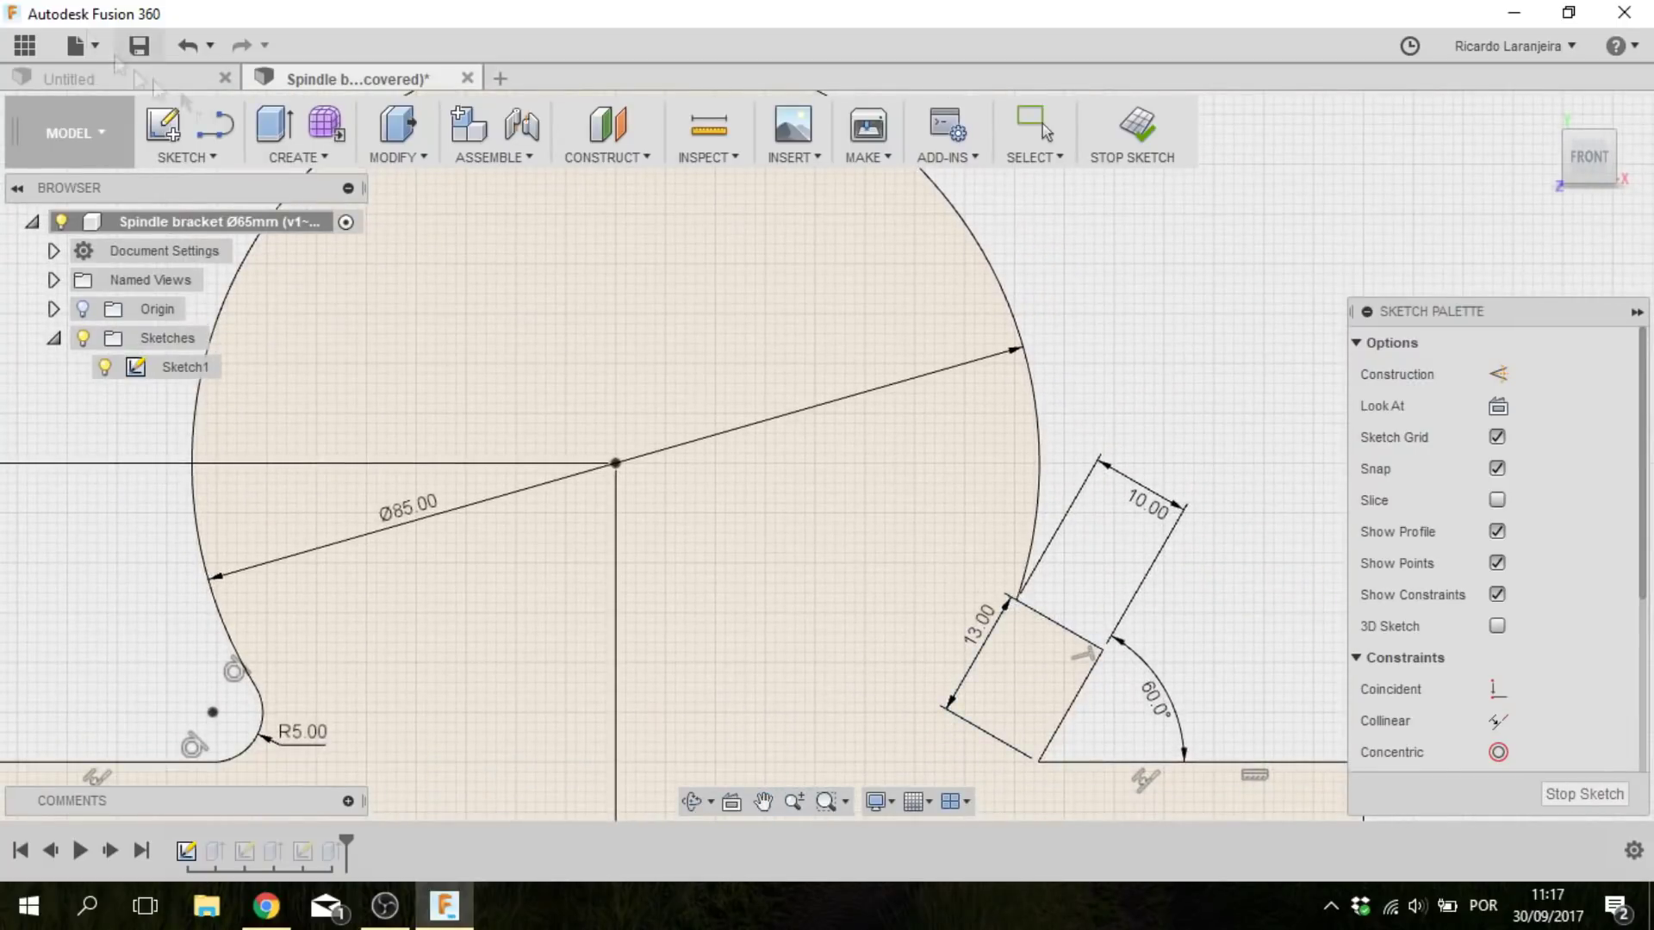
{"action": "left_click", "coordinate": [185, 156]}
{"action": "left_click", "coordinate": [243, 528]}
{"action": "left_click", "coordinate": [1017, 599]}
{"action": "key", "text": "Return"}
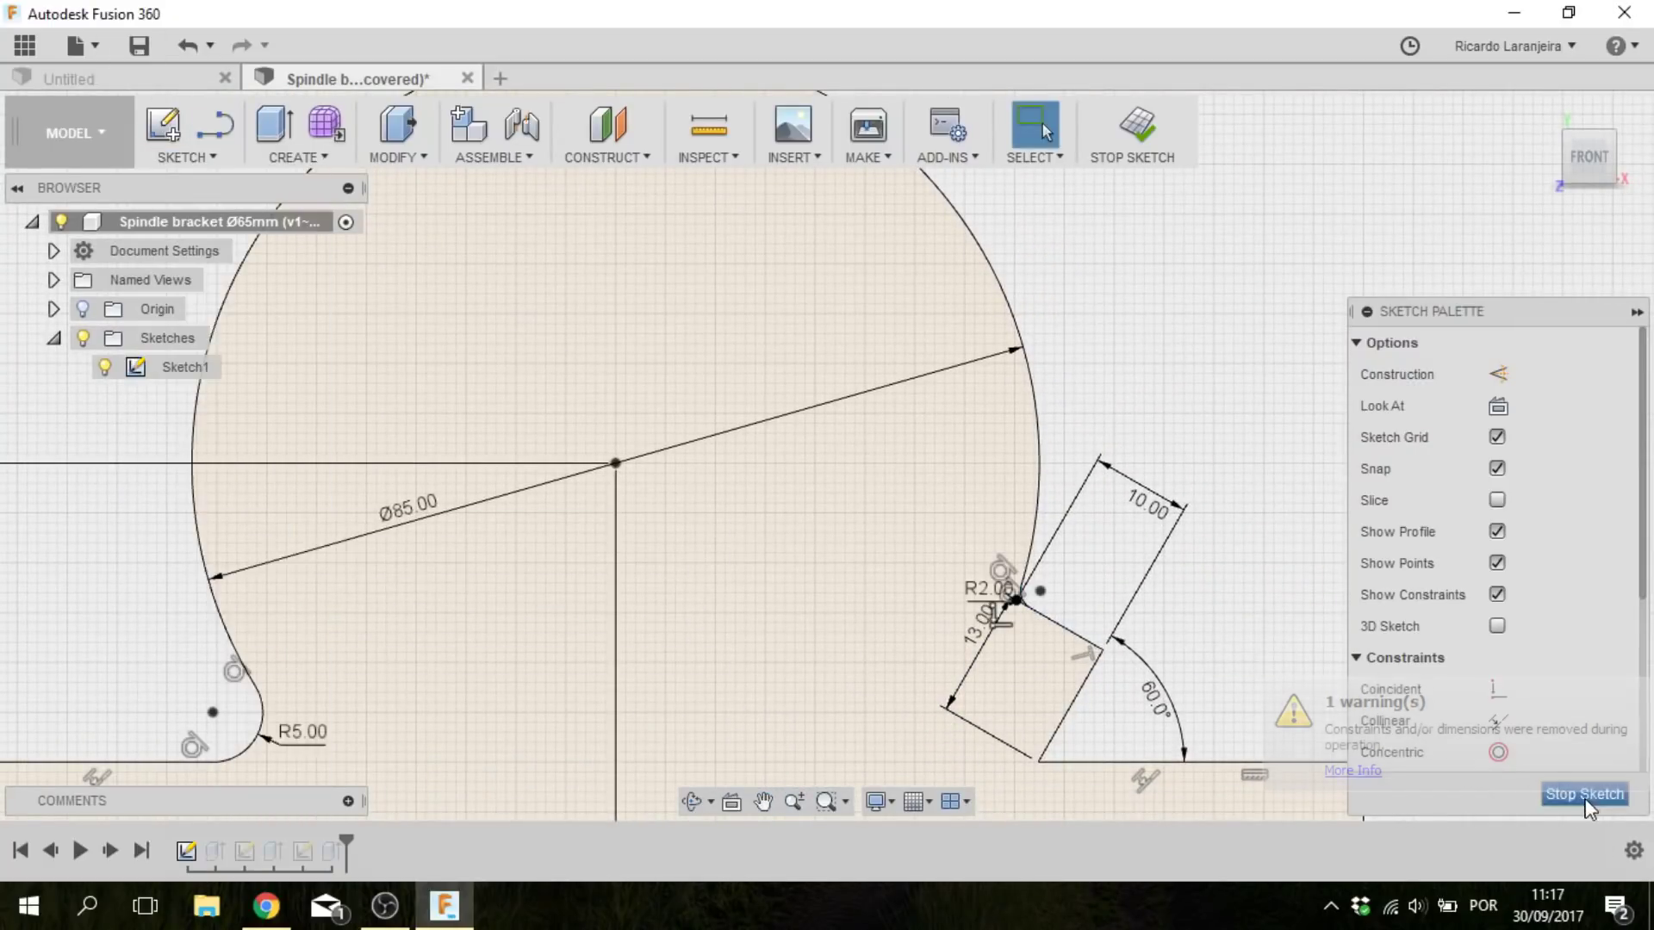
- Finish the profile sketch and draw a slanted rectangle along the clamp slit
{"action": "left_click", "coordinate": [1589, 790]}
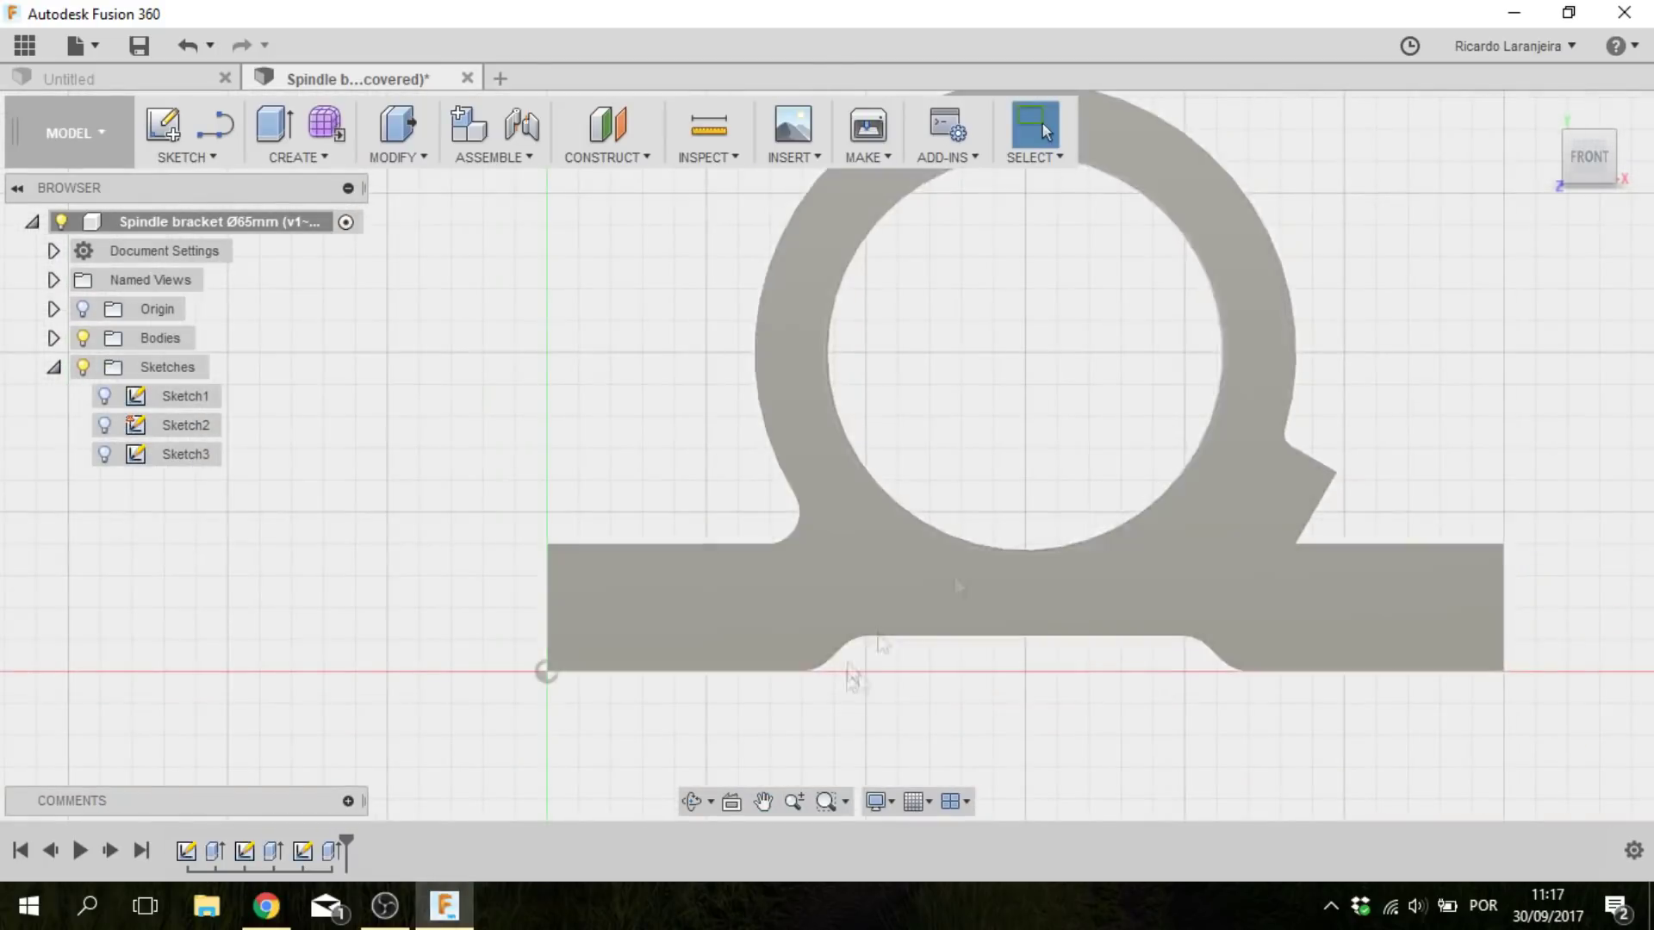
{"action": "mouse_move", "coordinate": [633, 410]}
{"action": "middle_mouse_down"}
{"action": "mouse_move", "coordinate": [449, 539]}
{"action": "mouse_move", "coordinate": [456, 476]}
{"action": "middle_mouse_up"}
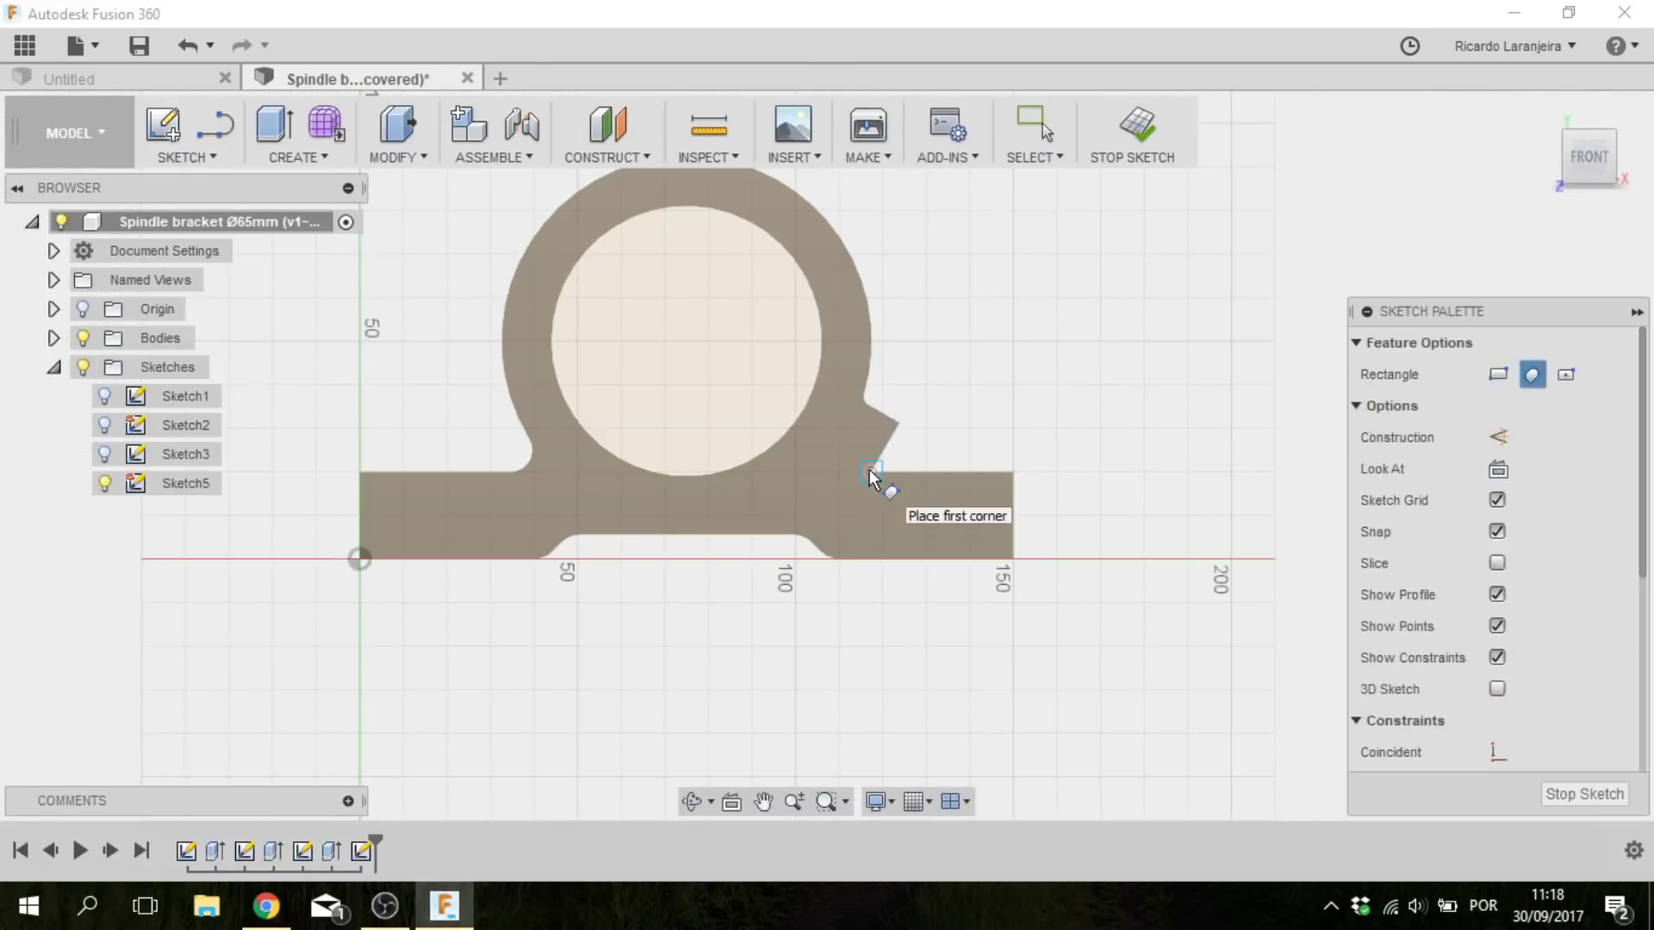
{"action": "left_click", "coordinate": [871, 472]}
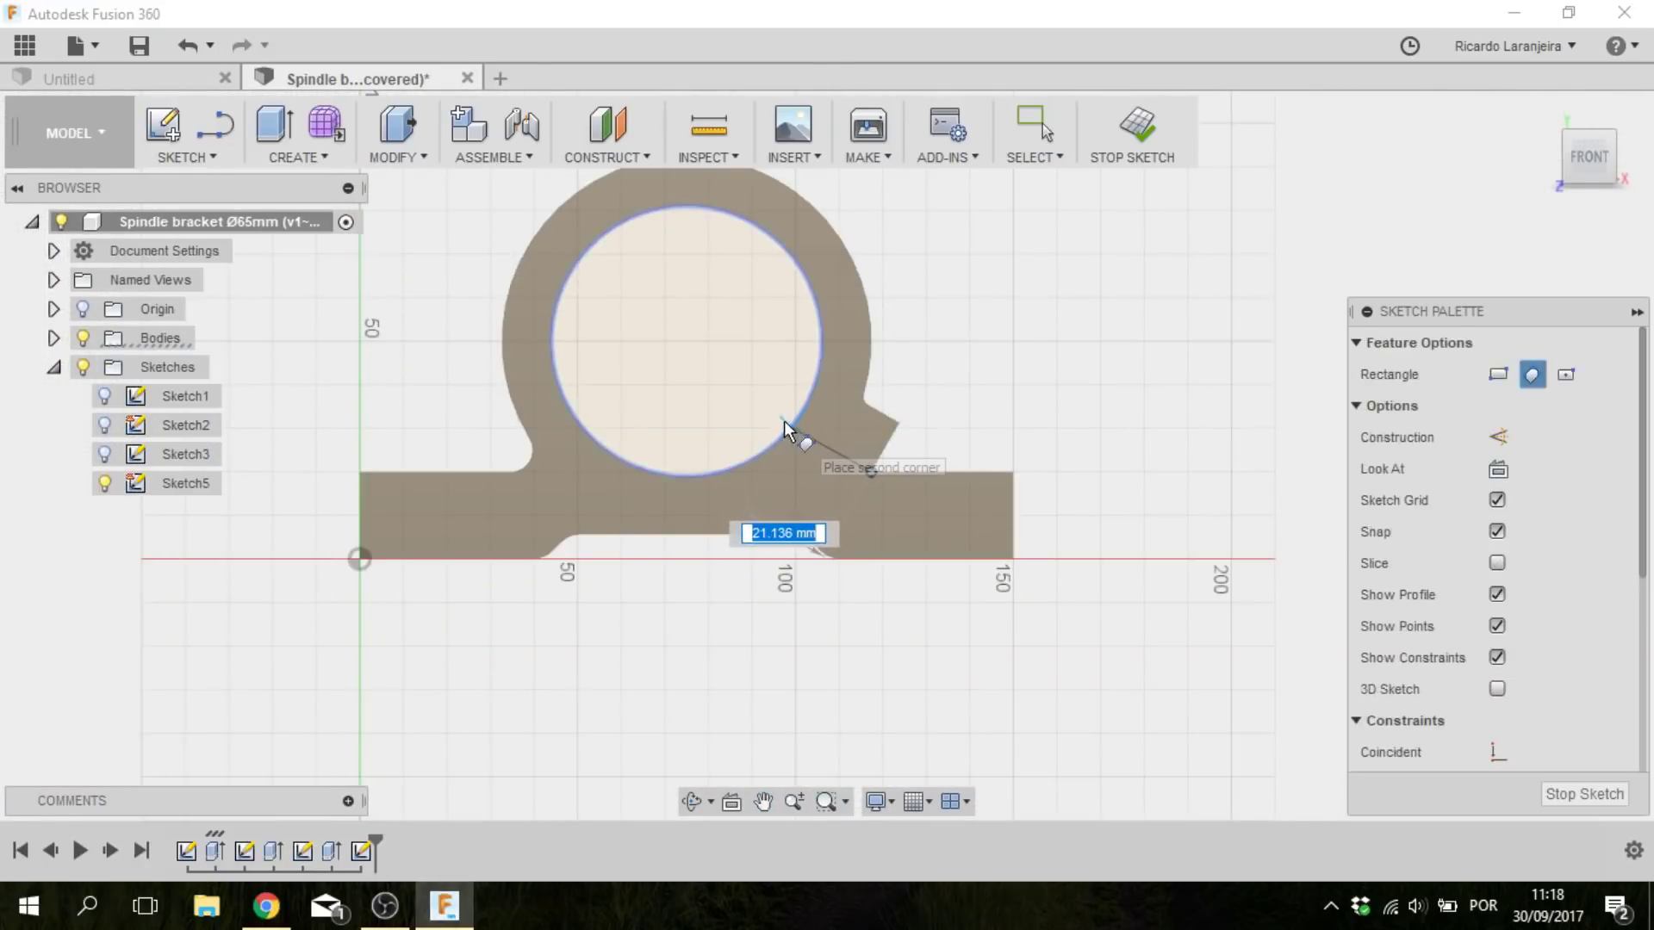
{"action": "left_click", "coordinate": [771, 414]}
{"action": "left_click", "coordinate": [783, 392]}
{"action": "key", "text": "Escape"}
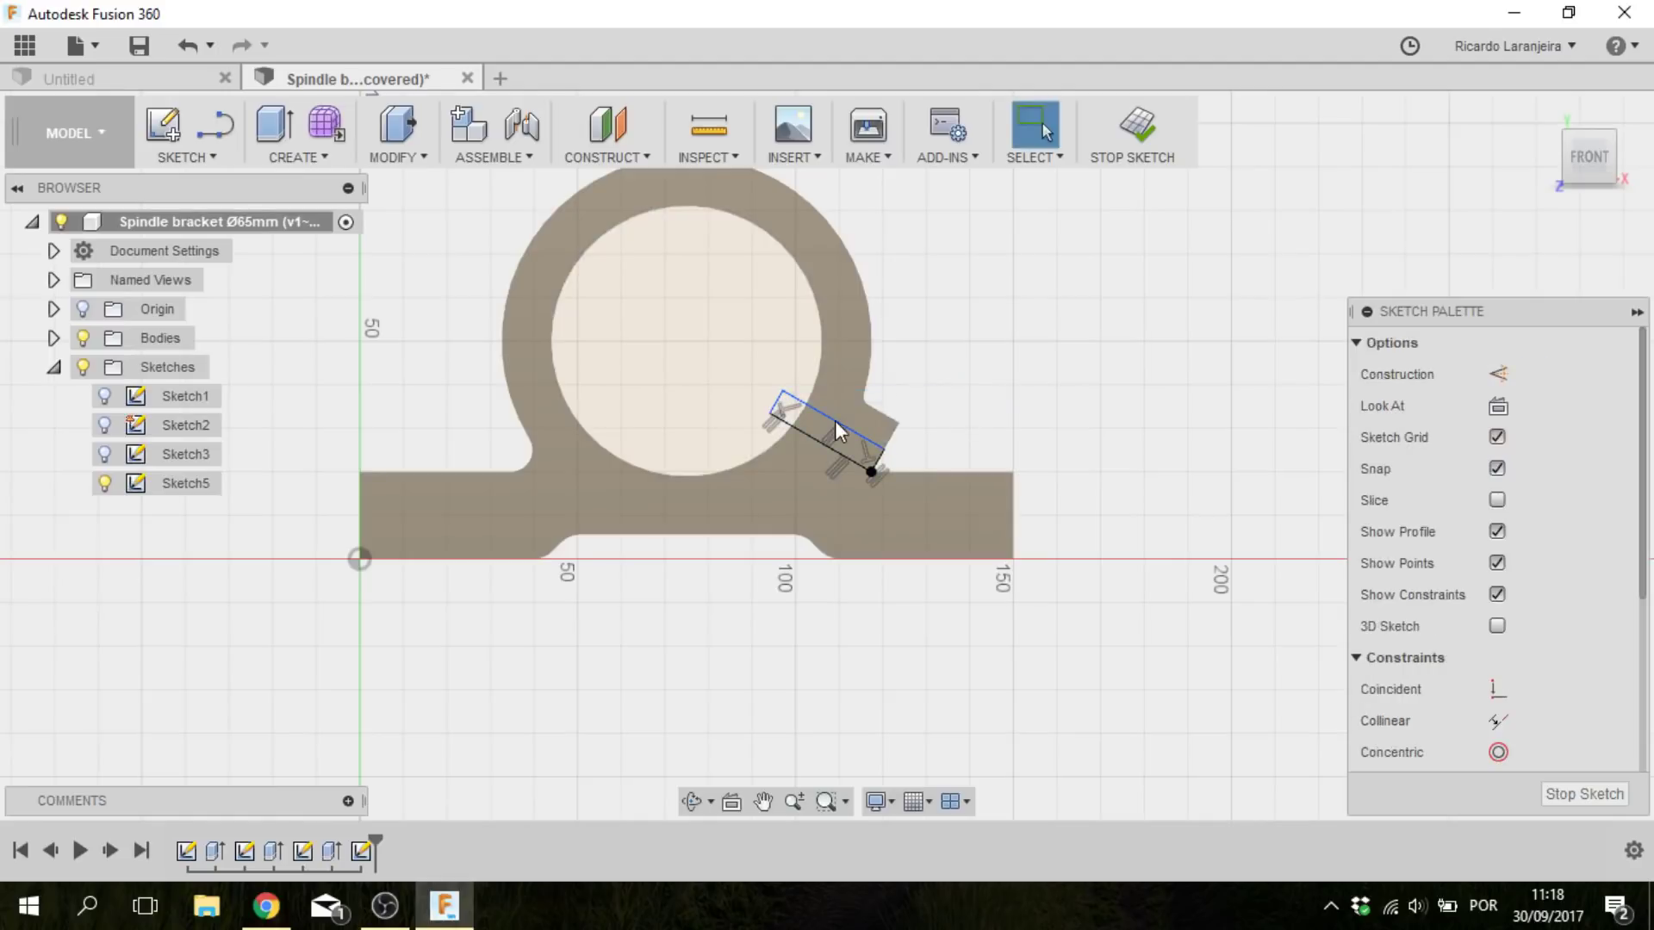
- Attempt an equal constraint on the rectangle, decline the over-constraining dimension, and finish the sketch
{"action": "right_click", "coordinate": [889, 422]}
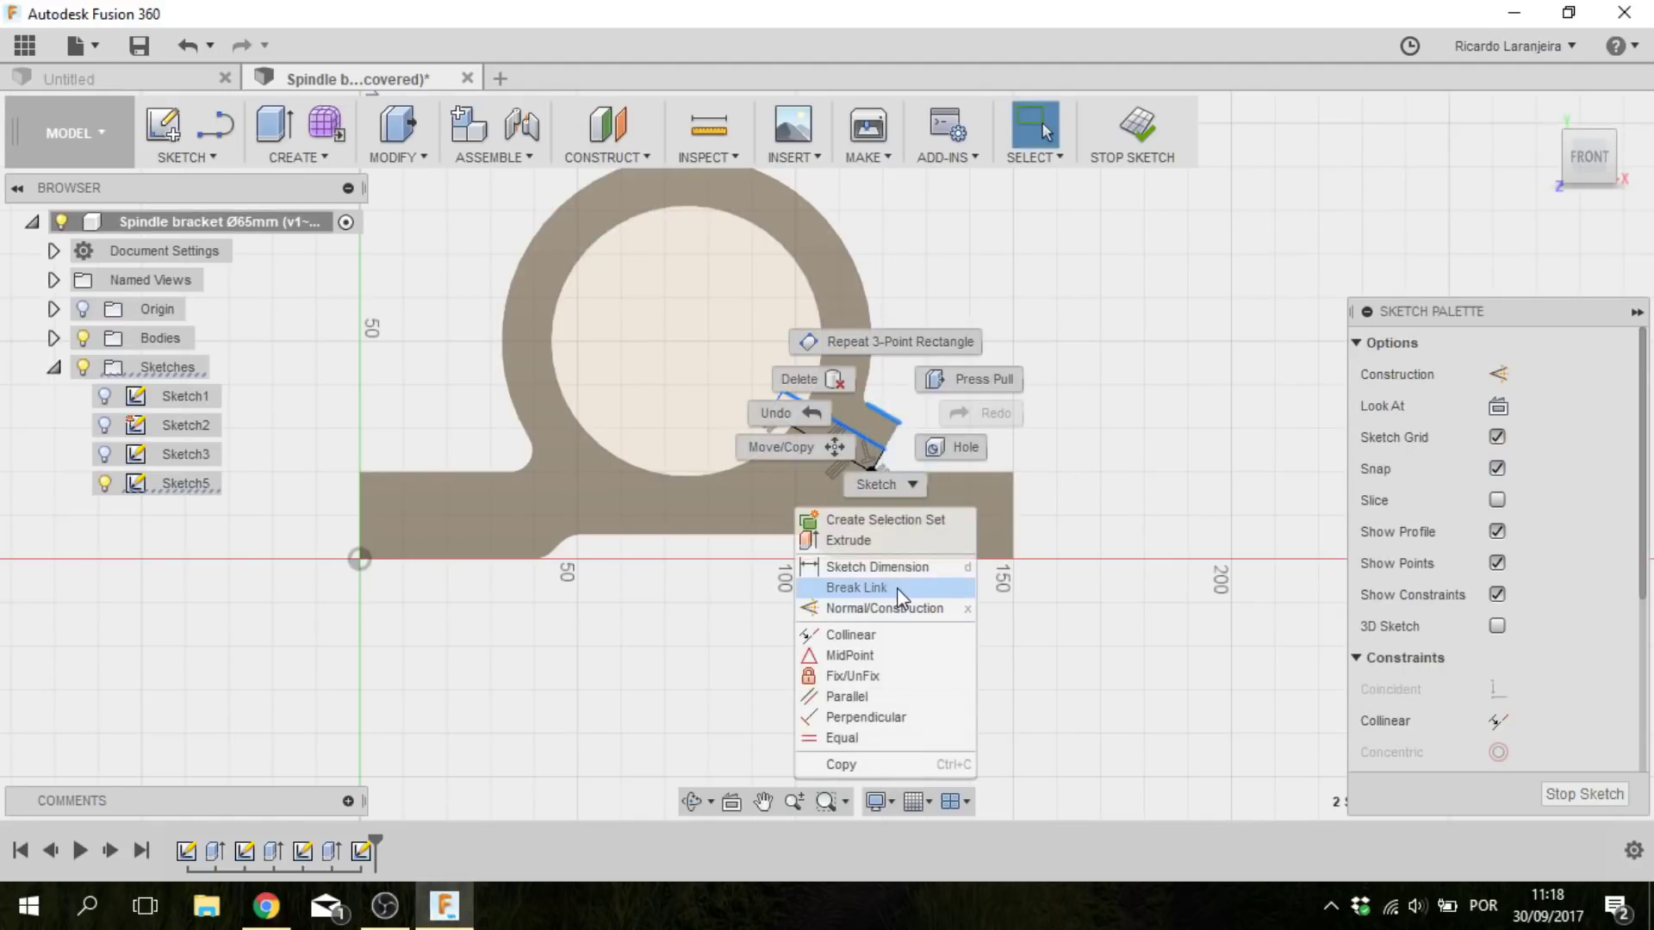
{"action": "left_click", "coordinate": [827, 739]}
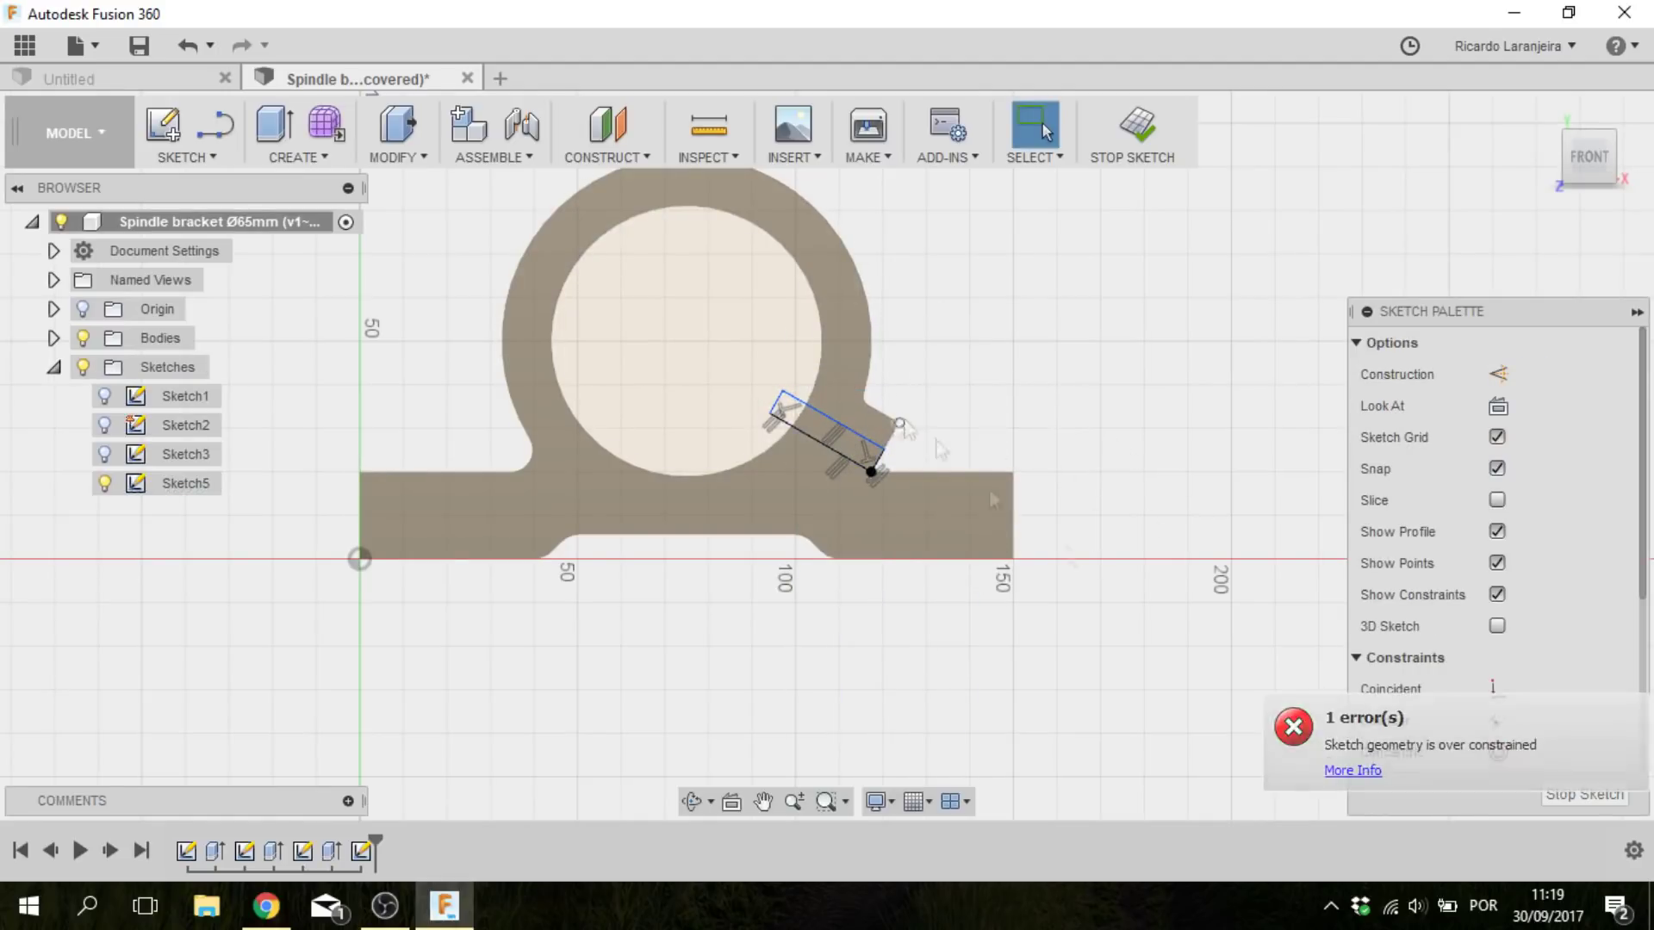
{"action": "left_click", "coordinate": [1353, 771]}
{"action": "left_click", "coordinate": [1590, 747]}
{"action": "scroll", "coordinate": [818, 402], "scroll_direction": "up", "scroll_amount": 5}
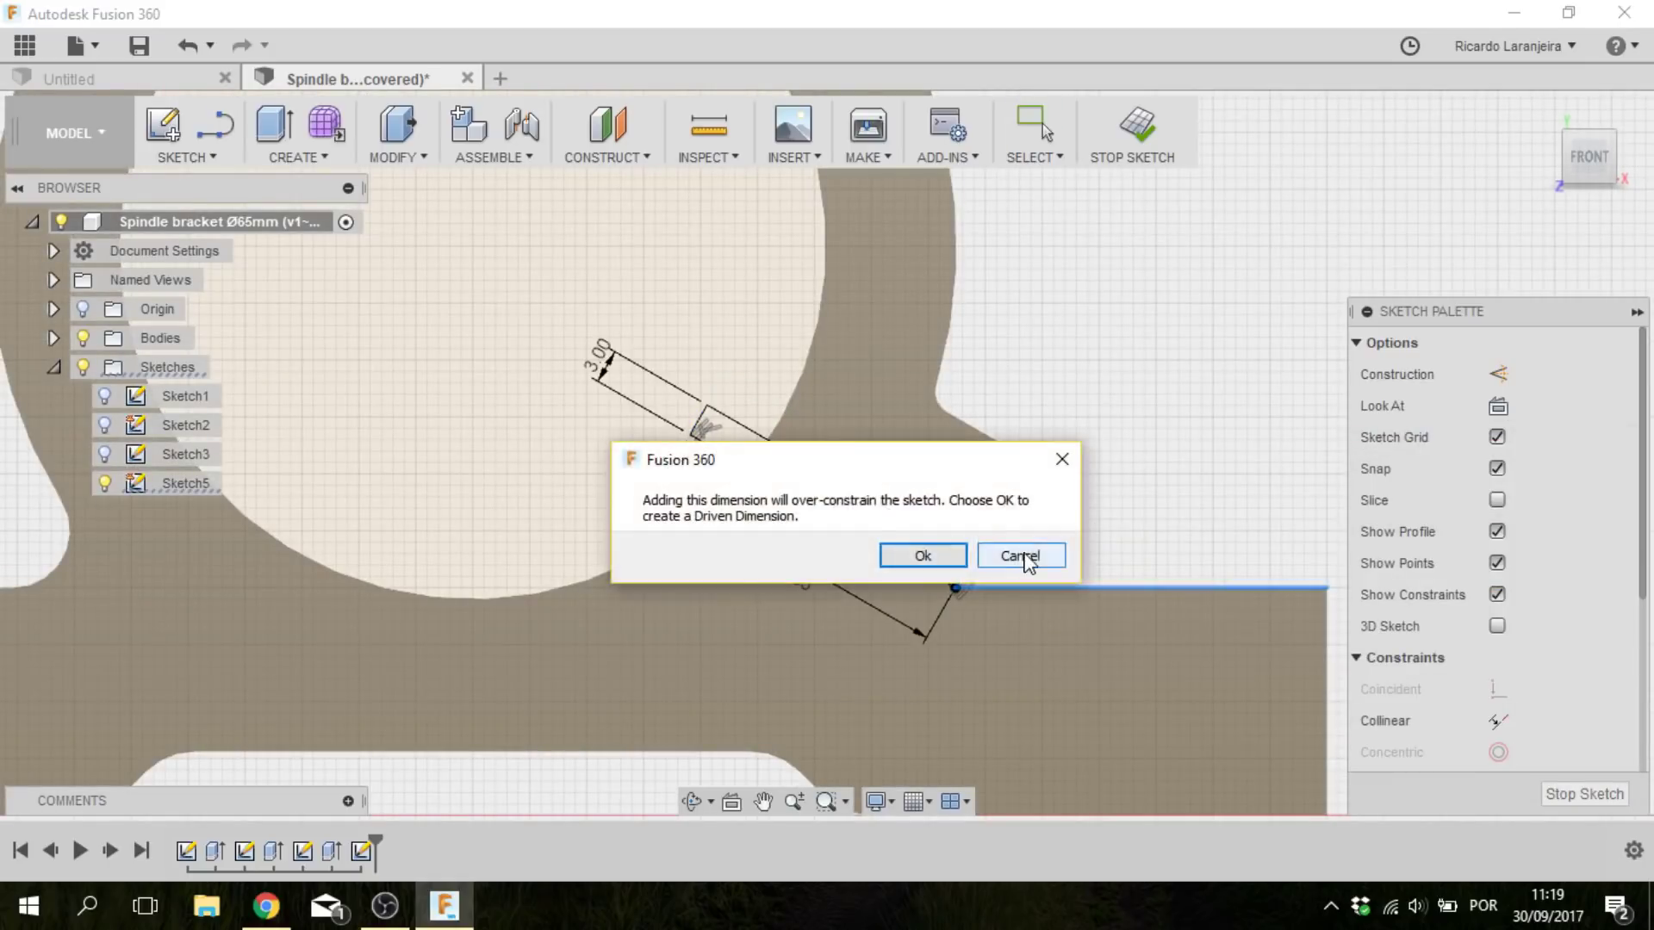
{"action": "left_click", "coordinate": [1027, 559]}
{"action": "left_click", "coordinate": [1601, 797]}
- Extrude the slit rectangle as a cut with Extent set to All
{"action": "left_click", "coordinate": [271, 131]}
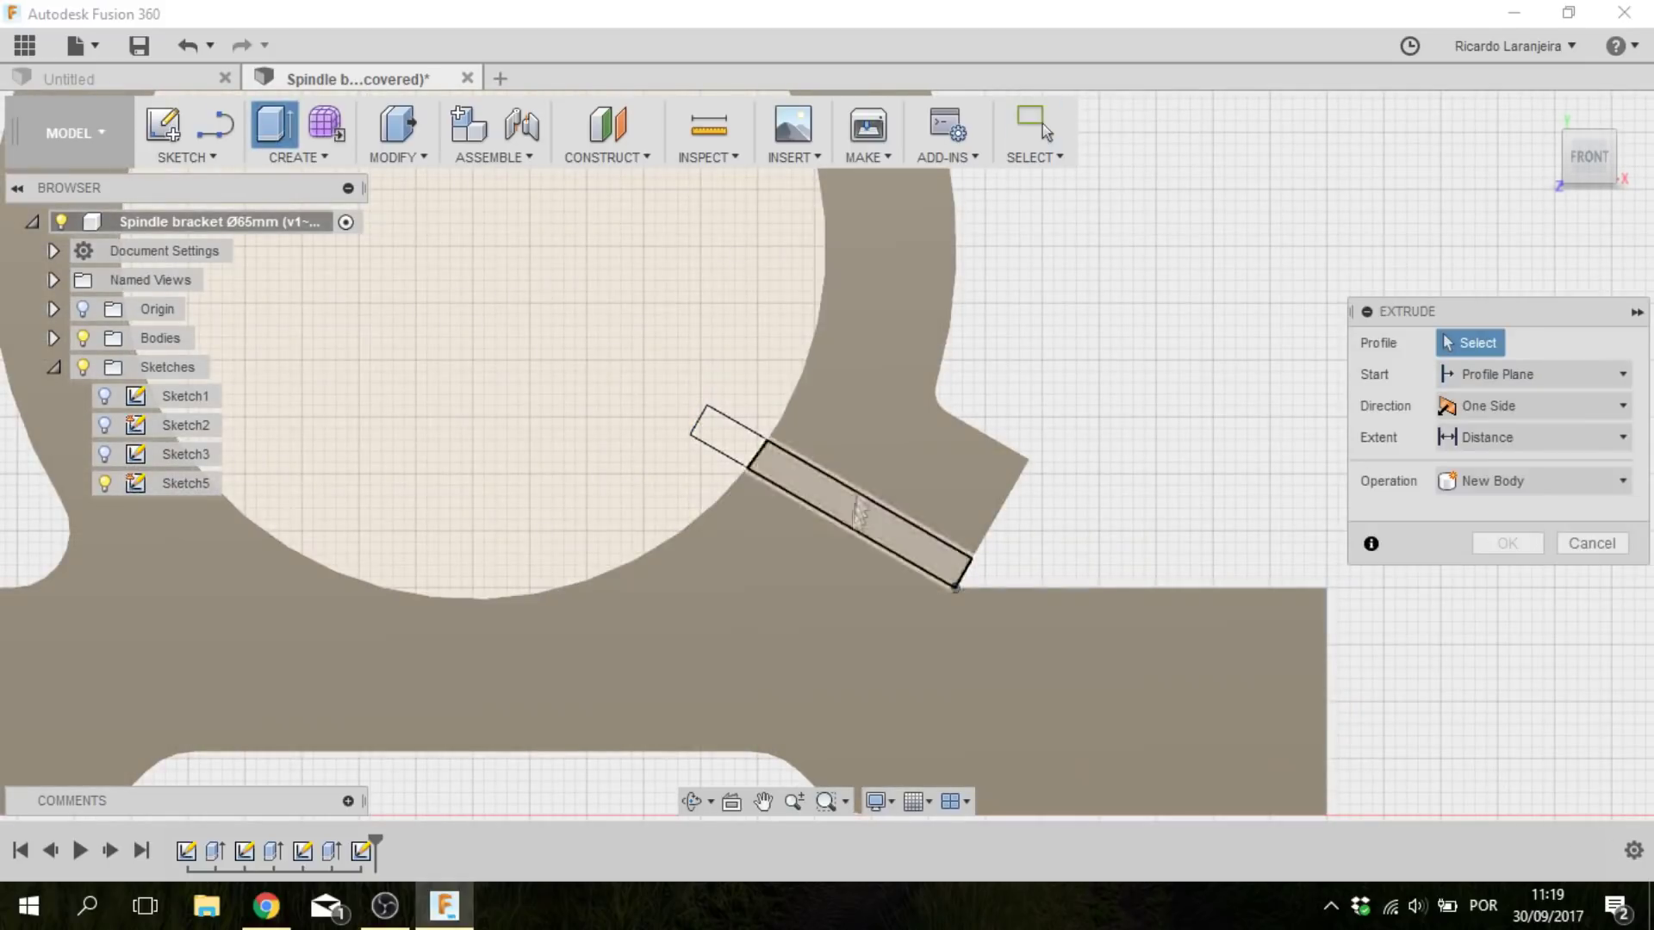
{"action": "left_click", "coordinate": [800, 460]}
{"action": "left_click", "coordinate": [1557, 441]}
{"action": "left_click", "coordinate": [1557, 441]}
{"action": "middle_click_drag", "start_coordinate": [1152, 460], "coordinate": [982, 466], "text": "shift"}
{"action": "left_click_drag", "start_coordinate": [824, 519], "coordinate": [969, 521]}
{"action": "left_click", "coordinate": [1538, 446]}
{"action": "left_click", "coordinate": [1486, 527]}
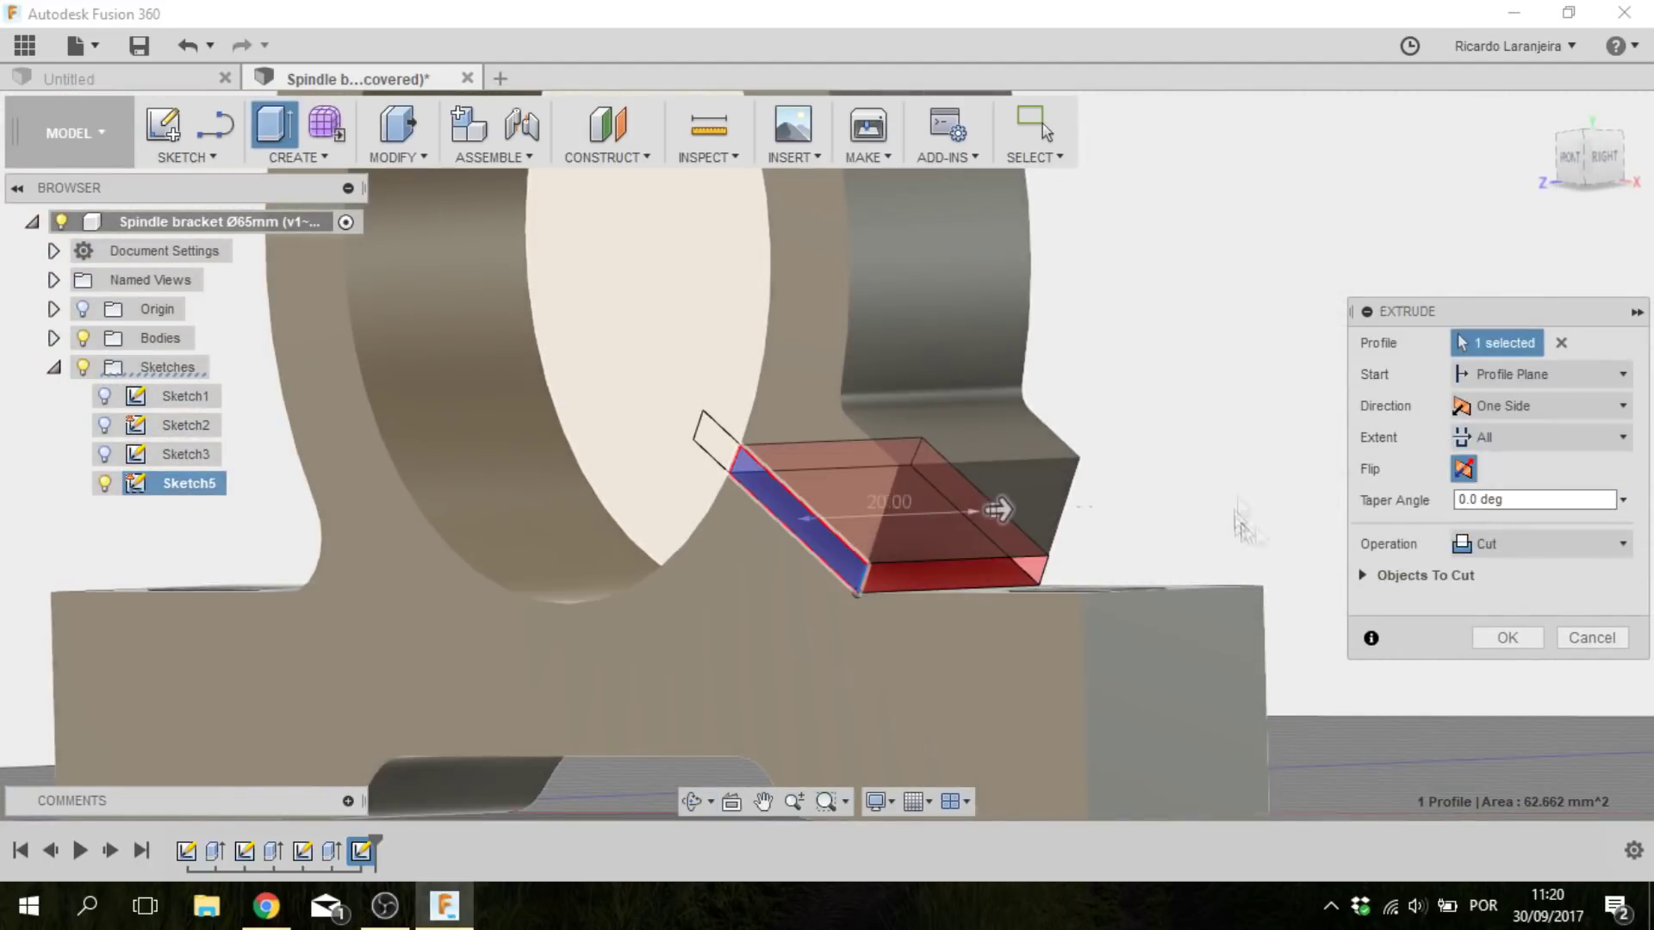
- Apply the slit cut and start a sketch on the clamp block face with a 5 mm dimension
{"action": "left_click", "coordinate": [1516, 640]}
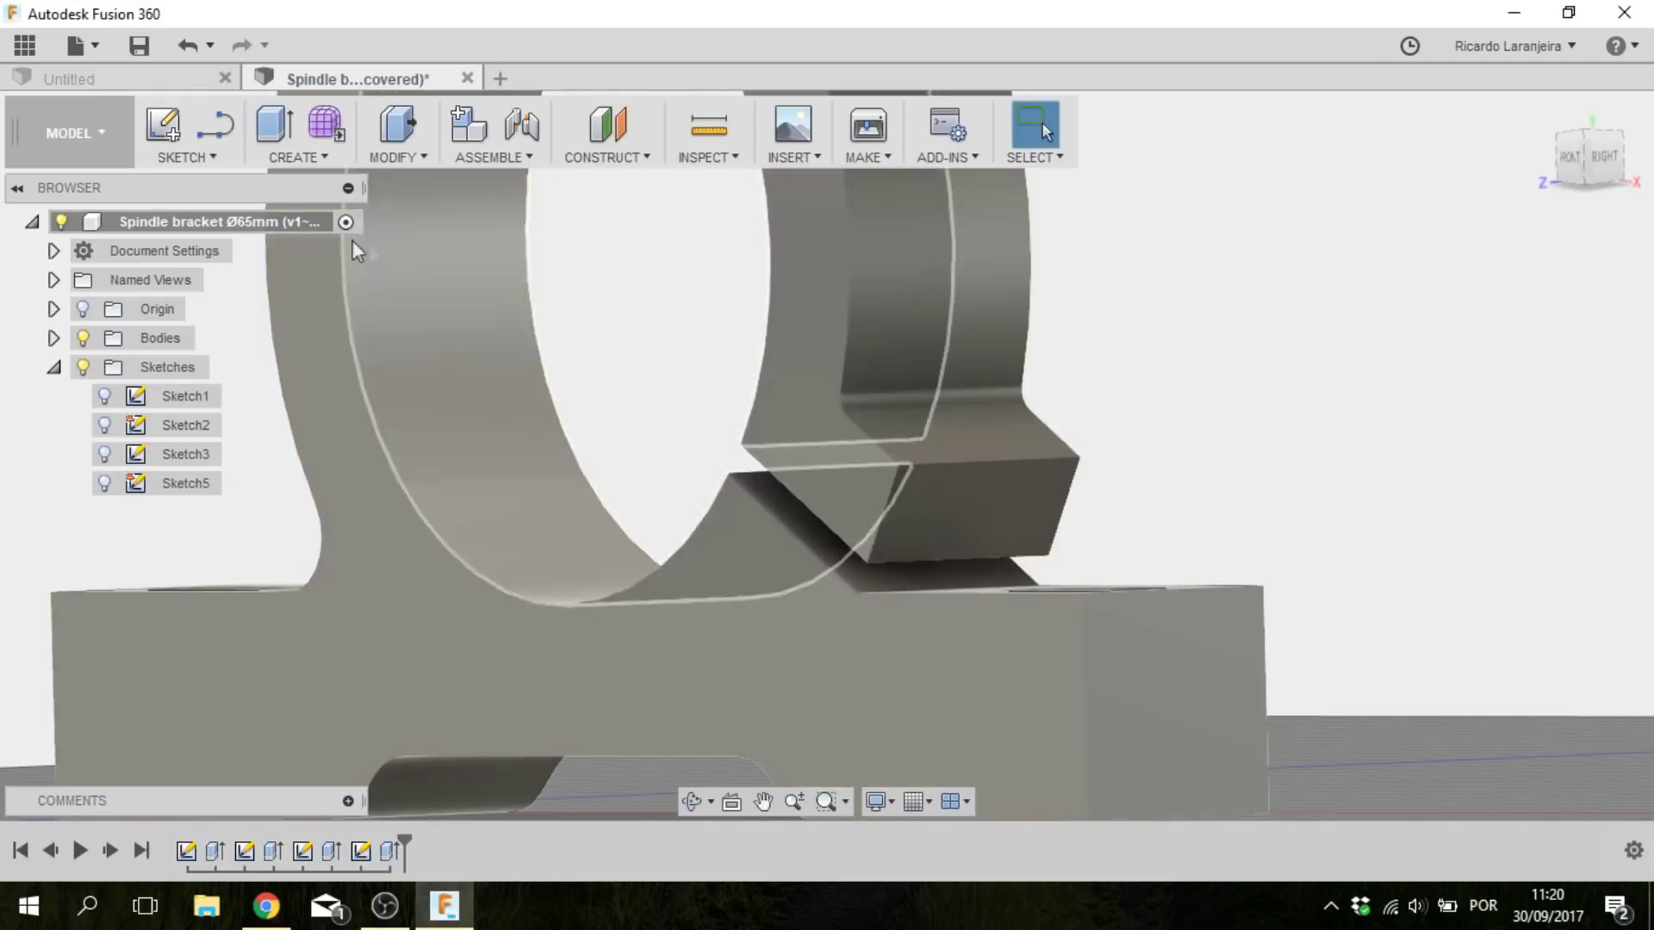
{"action": "left_click", "coordinate": [163, 126]}
{"action": "left_click", "coordinate": [960, 434]}
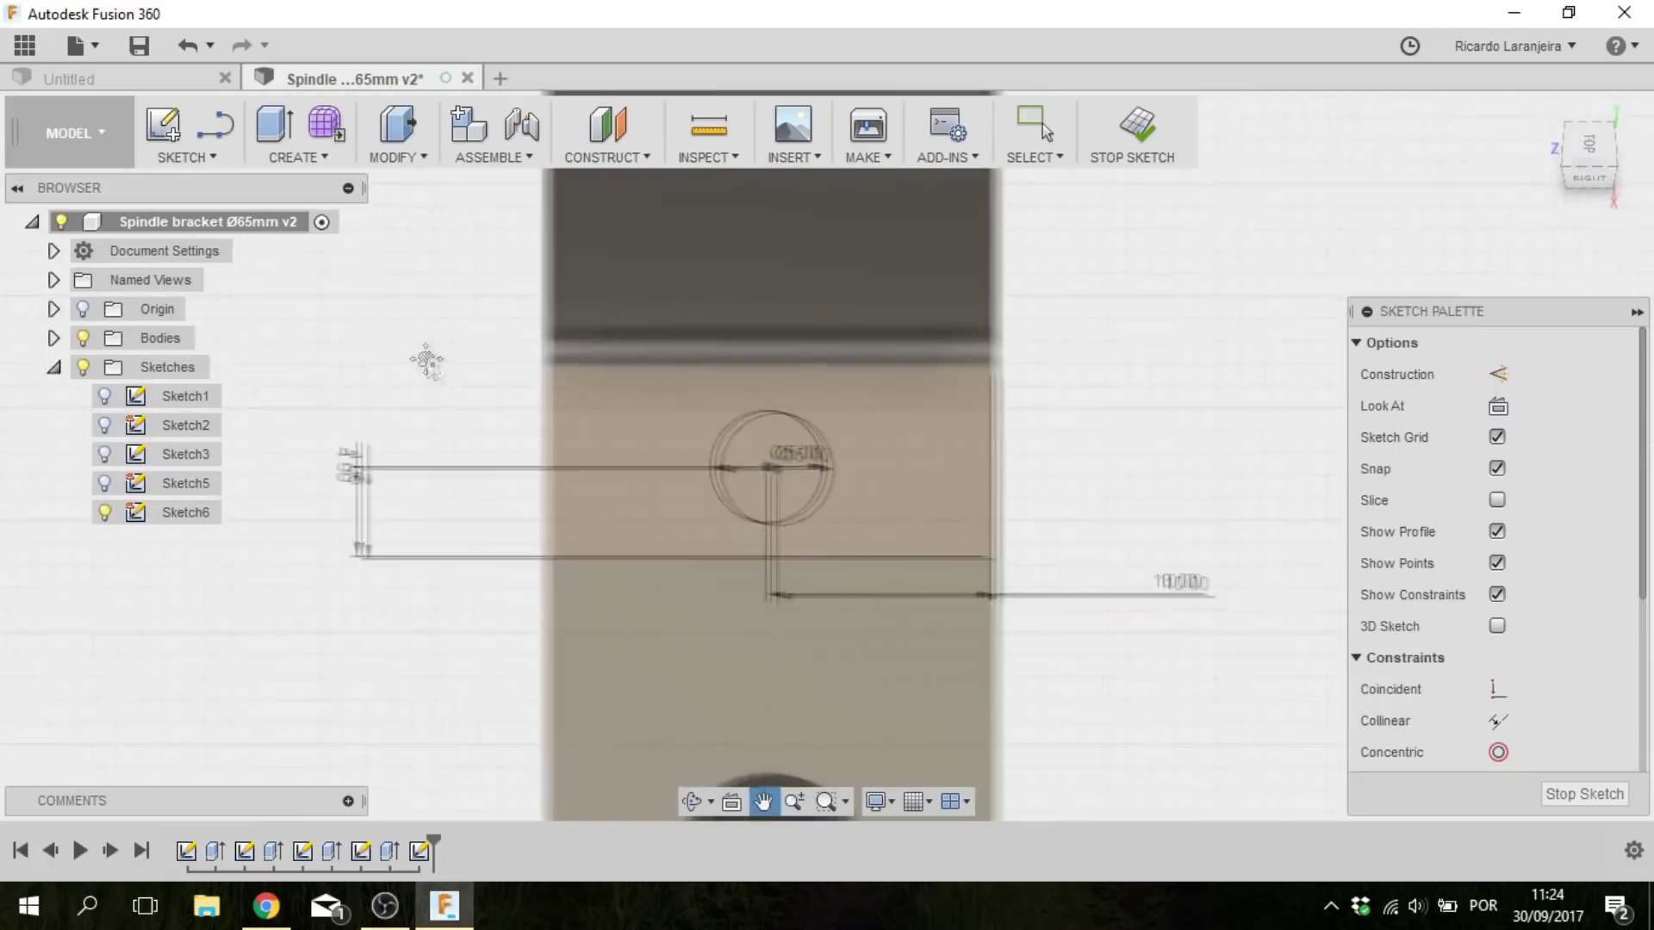
{"action": "left_click", "coordinate": [1236, 586]}
{"action": "key", "text": "Return"}
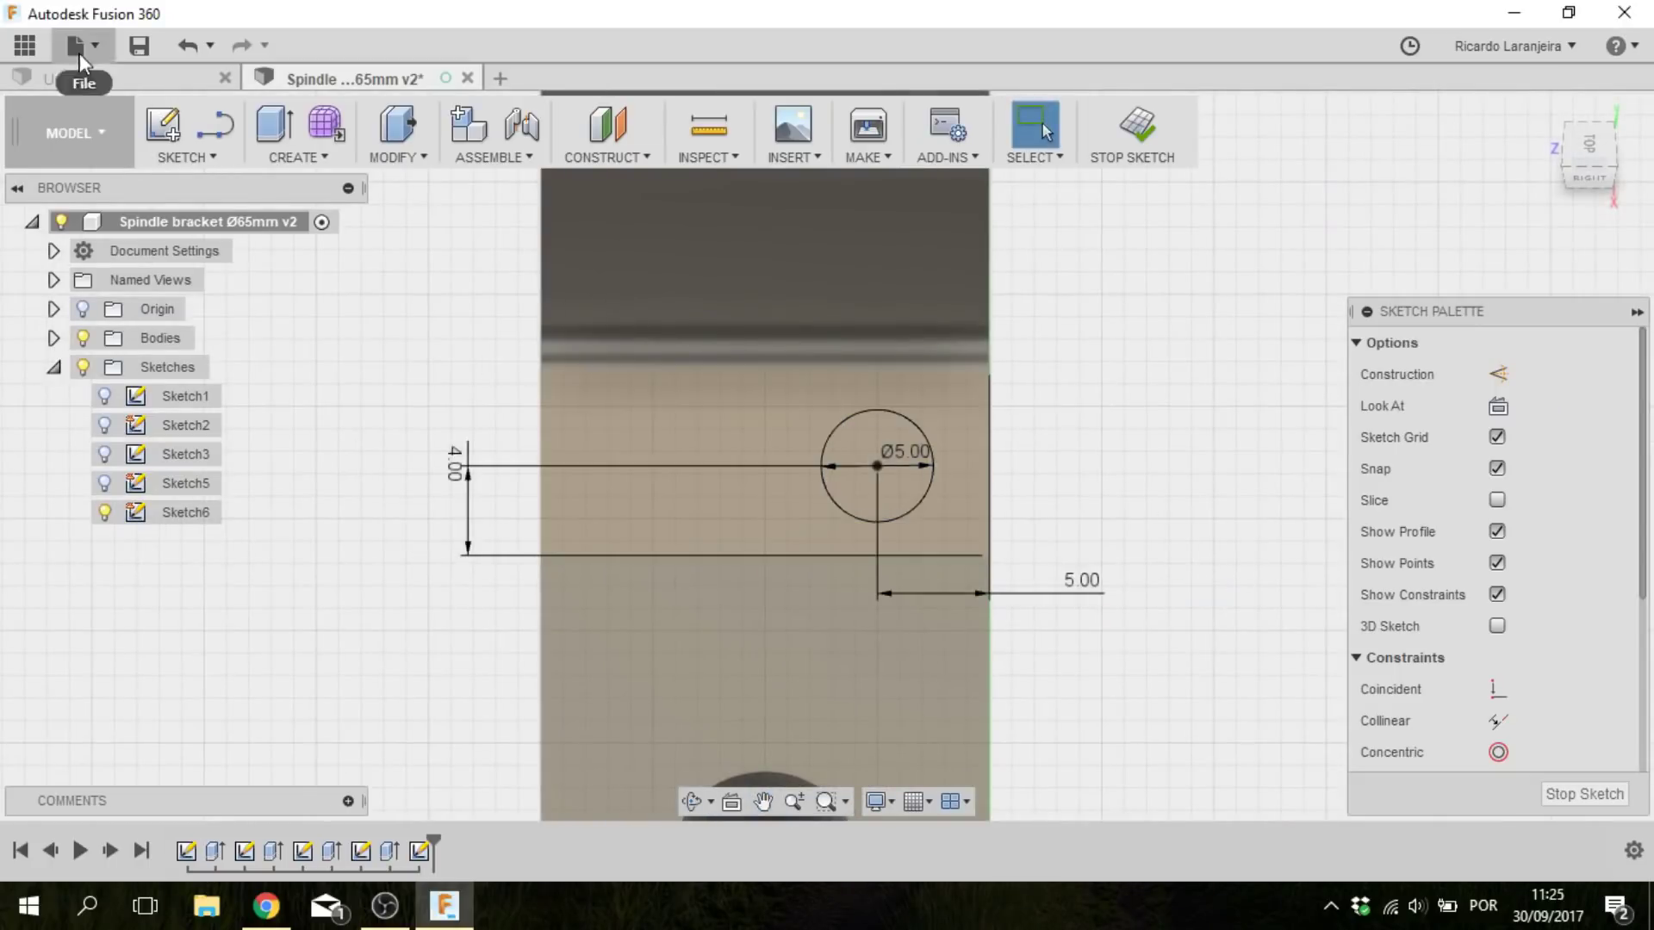
- Draw the Ø5 screw-hole circles
{"action": "left_click", "coordinate": [211, 153]}
{"action": "mouse_move", "coordinate": [185, 266]}
{"action": "left_click", "coordinate": [448, 302]}
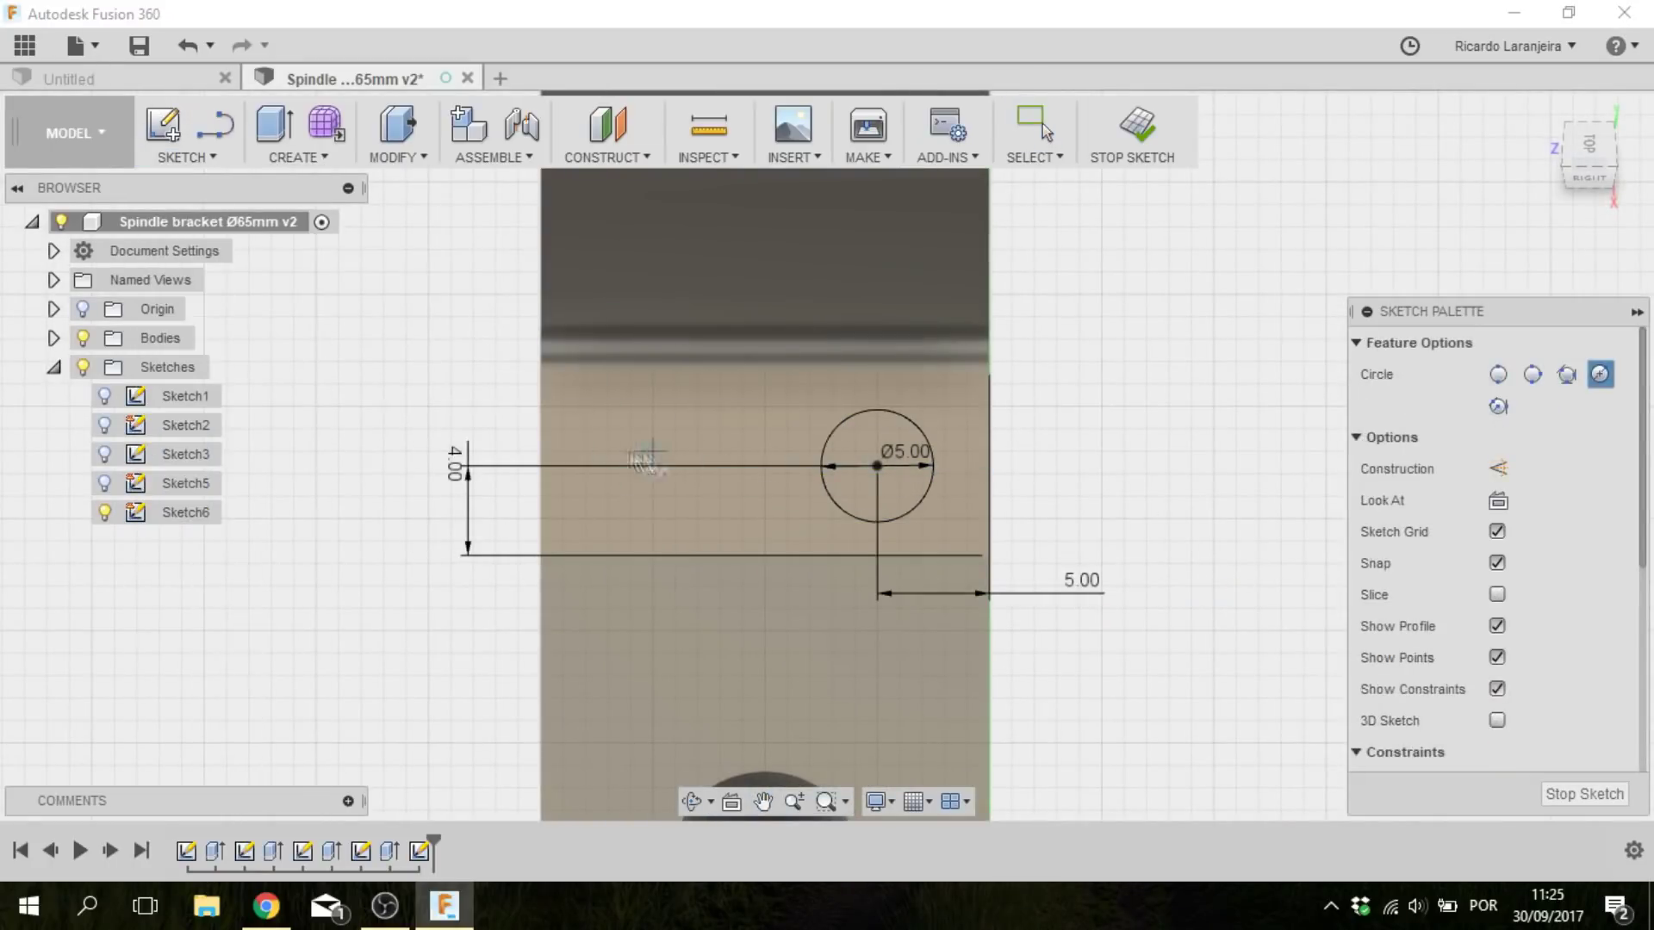
{"action": "type", "text": "5"}
{"action": "key", "text": "Return"}
{"action": "key", "text": "Escape"}
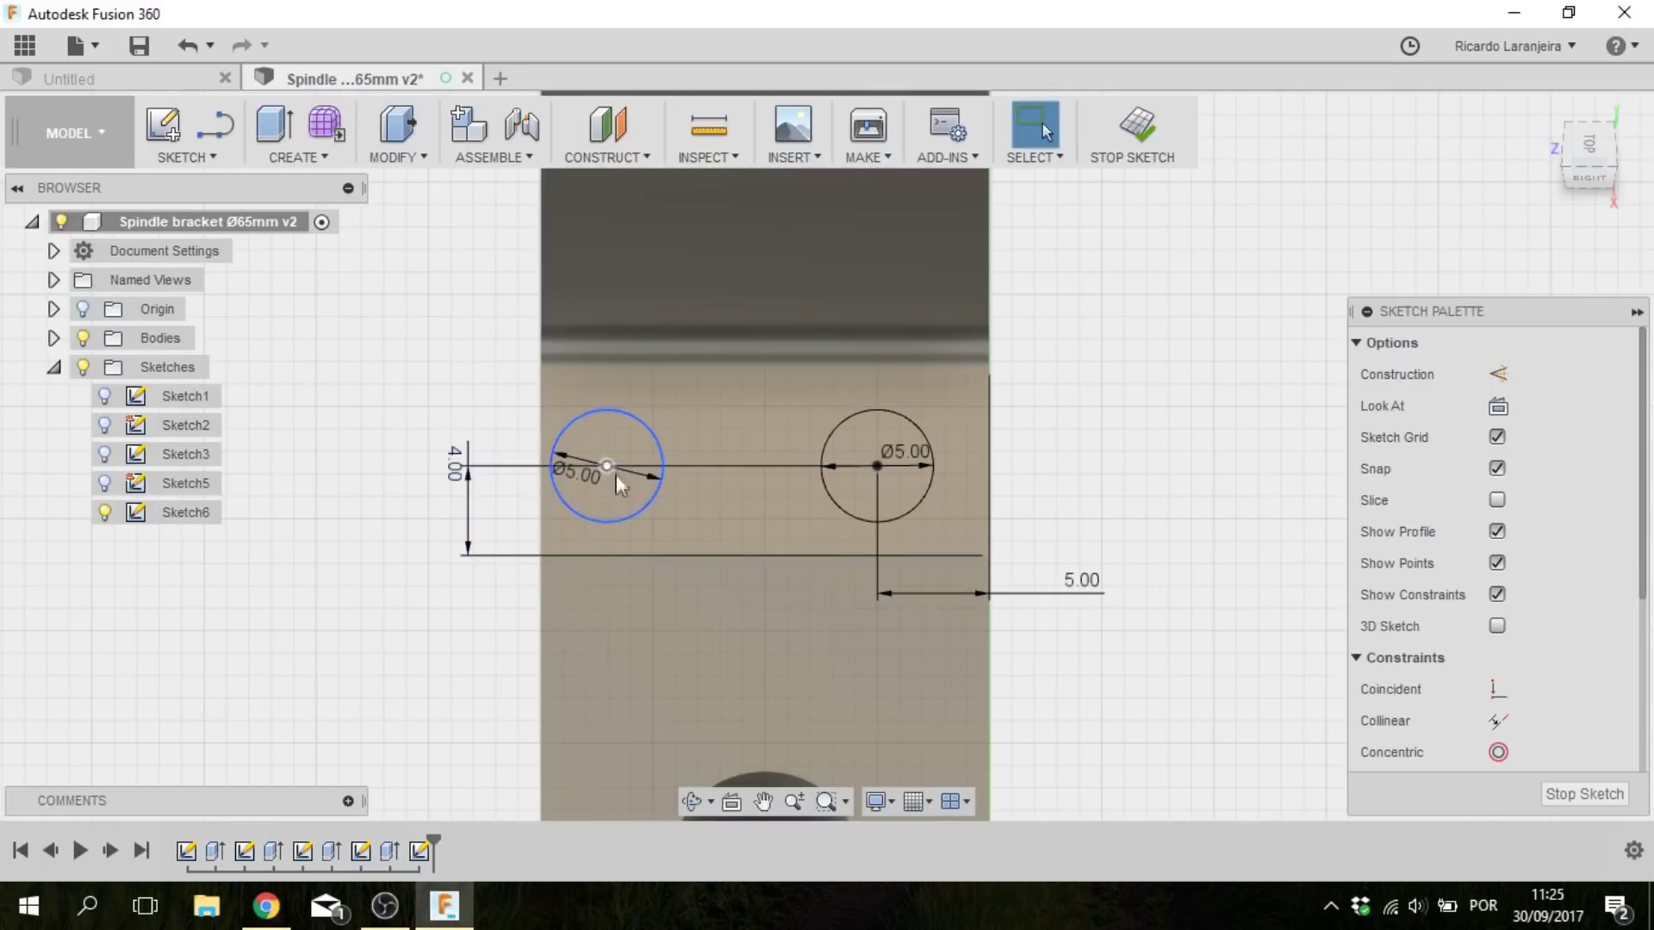
- Dimension the second circle from the edge, with a 4 mm height
{"action": "left_click", "coordinate": [585, 618]}
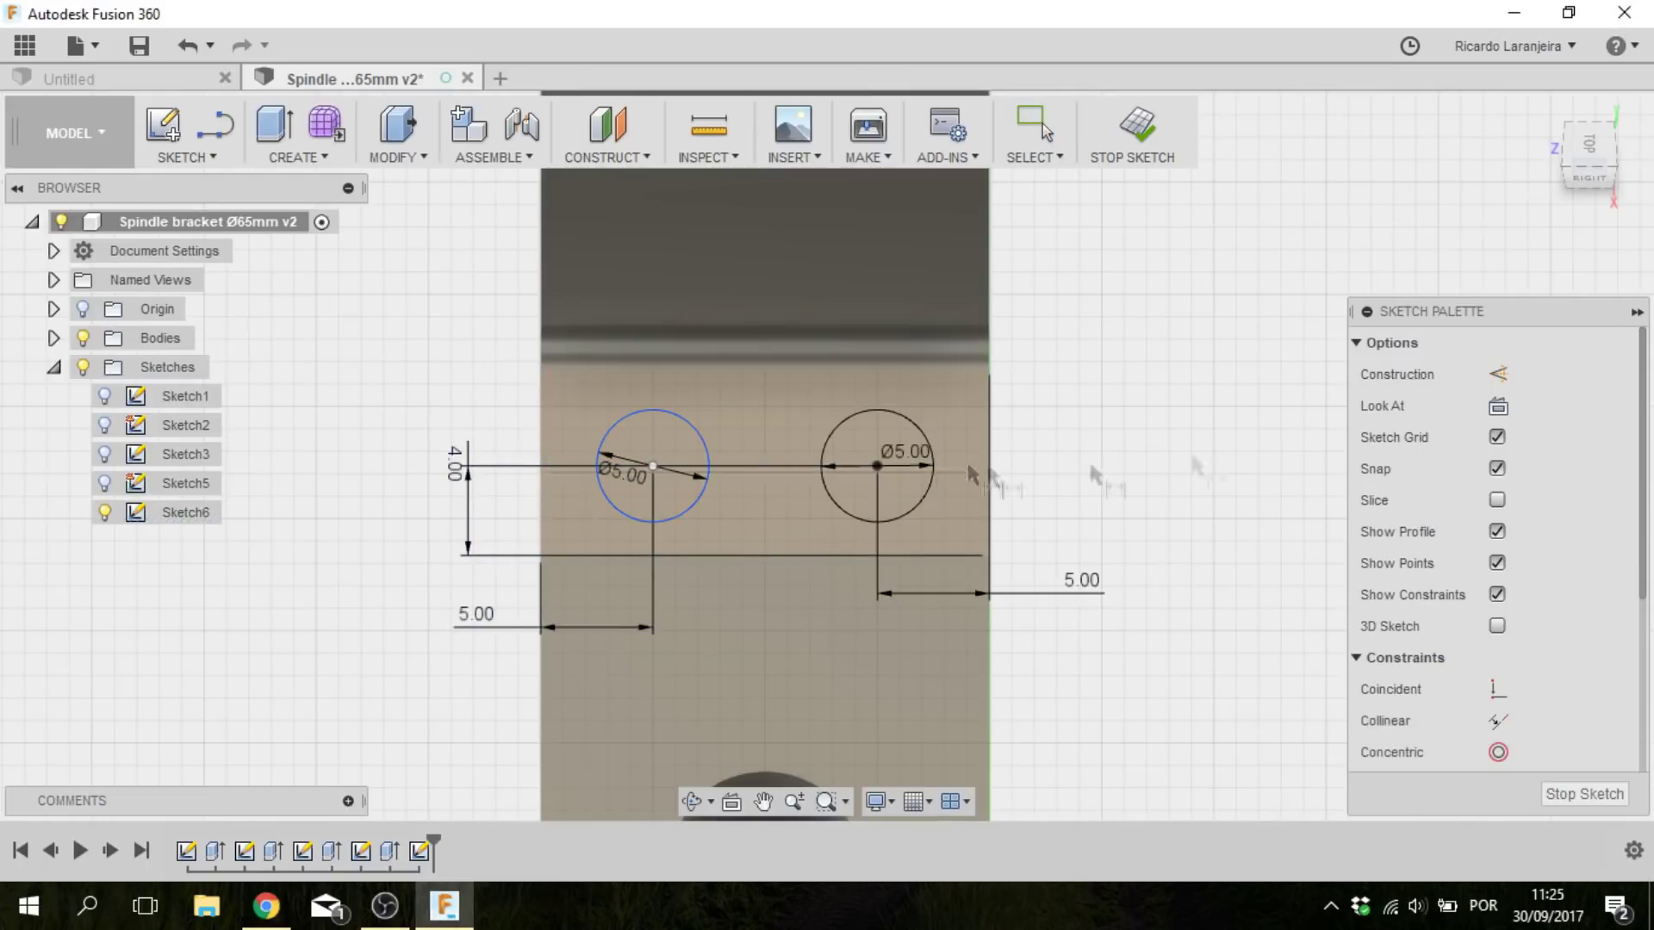
{"action": "left_click", "coordinate": [652, 467]}
{"action": "left_click", "coordinate": [360, 506]}
{"action": "key", "text": "Return"}
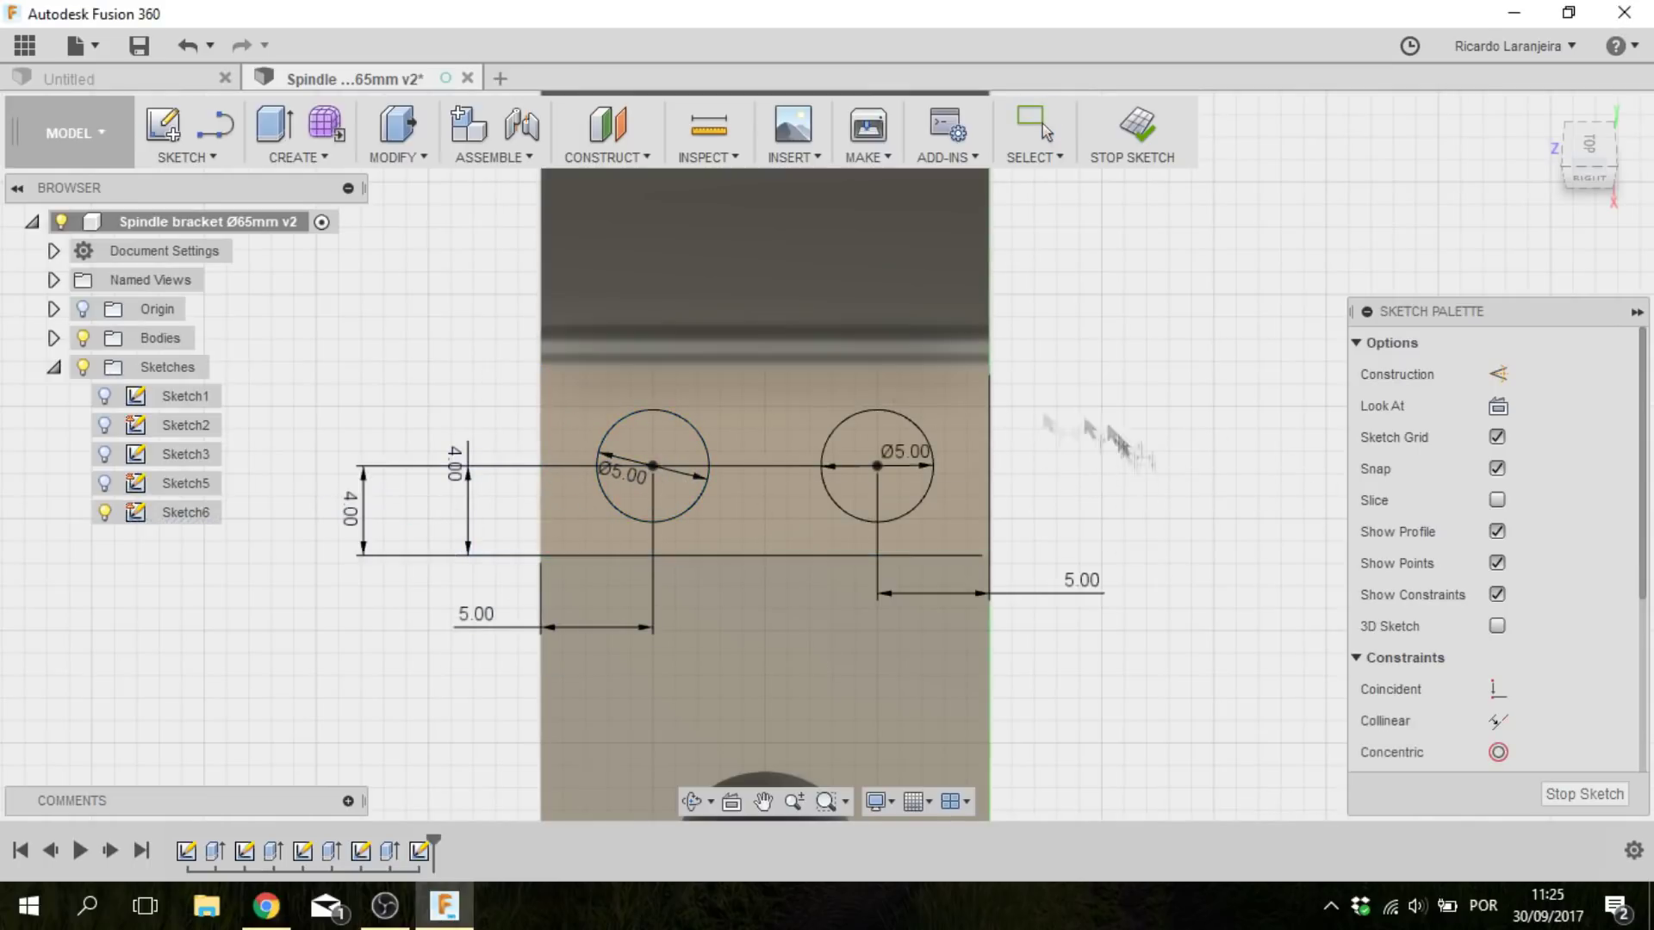
- Extrude both hole circles as a -30 mm cut
{"action": "left_click", "coordinate": [1583, 794]}
{"action": "left_click", "coordinate": [283, 138]}
{"action": "left_click", "coordinate": [1049, 289]}
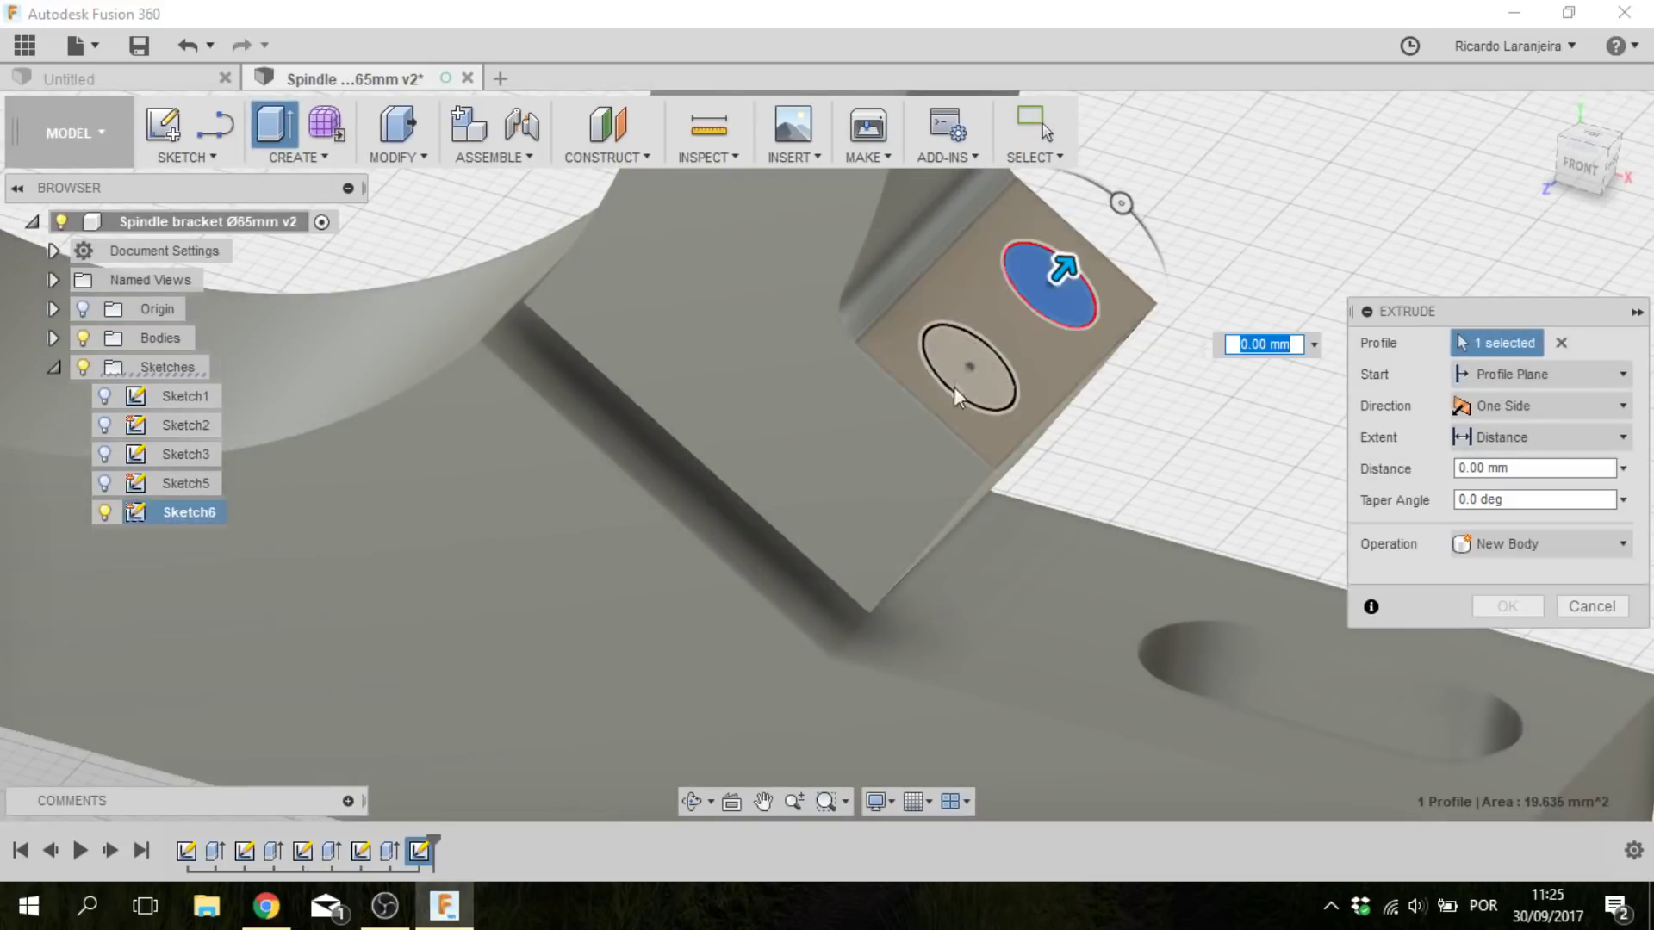
{"action": "left_click", "coordinate": [956, 366]}
{"action": "left_click_drag", "start_coordinate": [982, 351], "coordinate": [829, 527]}
{"action": "left_click", "coordinate": [1499, 470]}
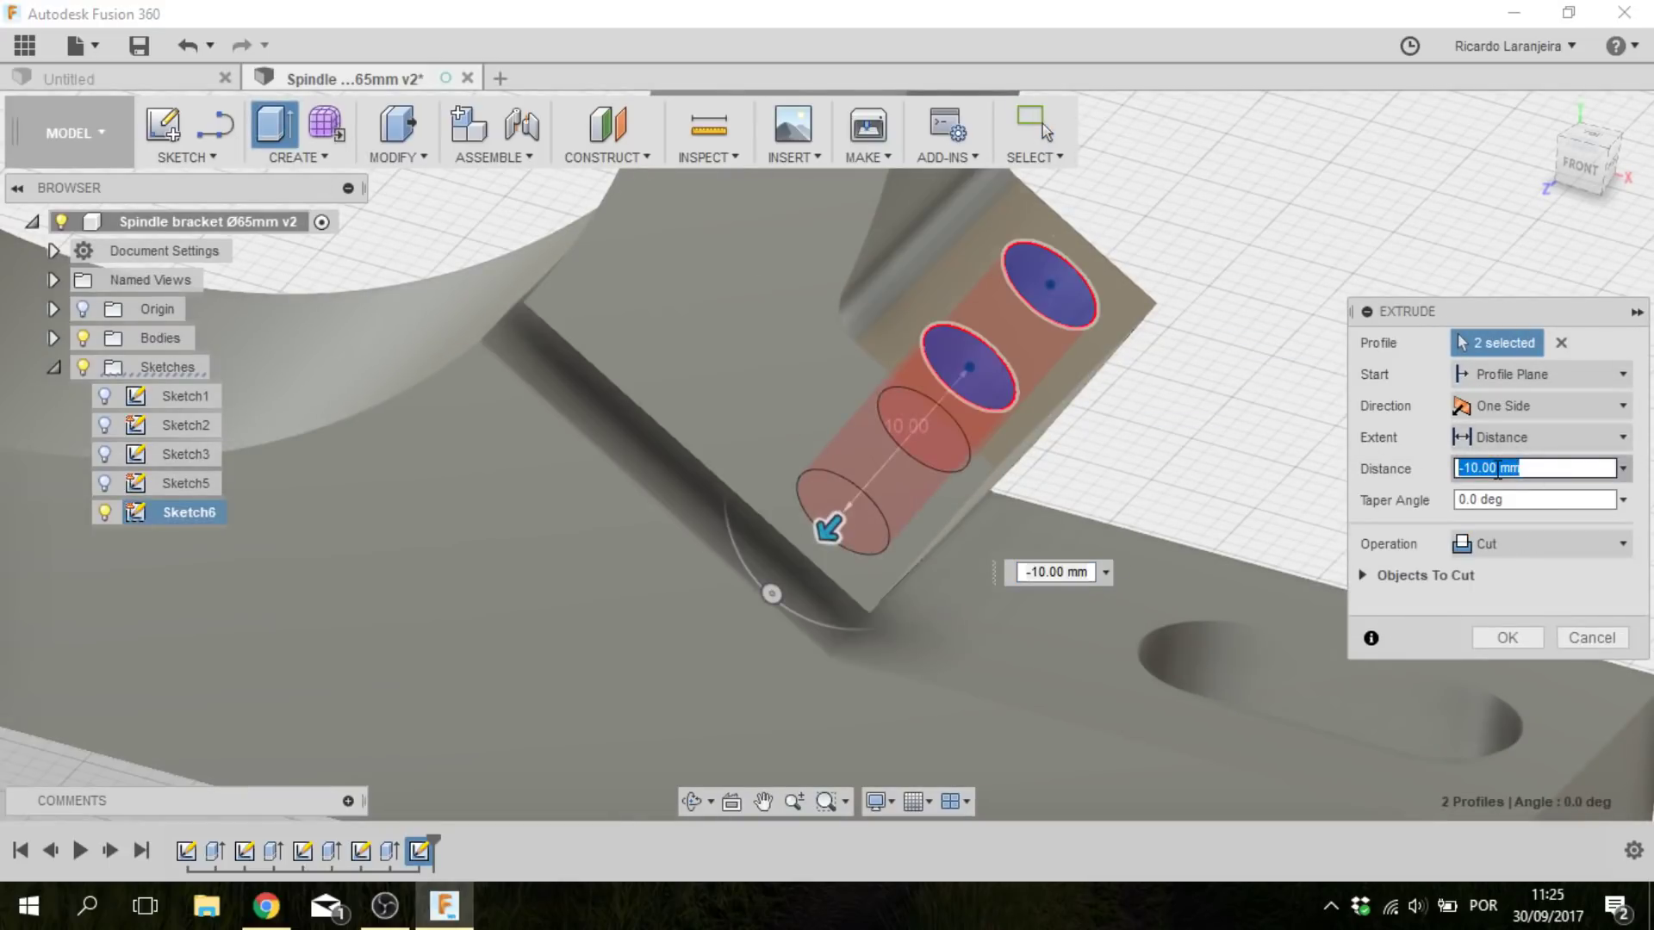
{"action": "type", "text": "-30"}
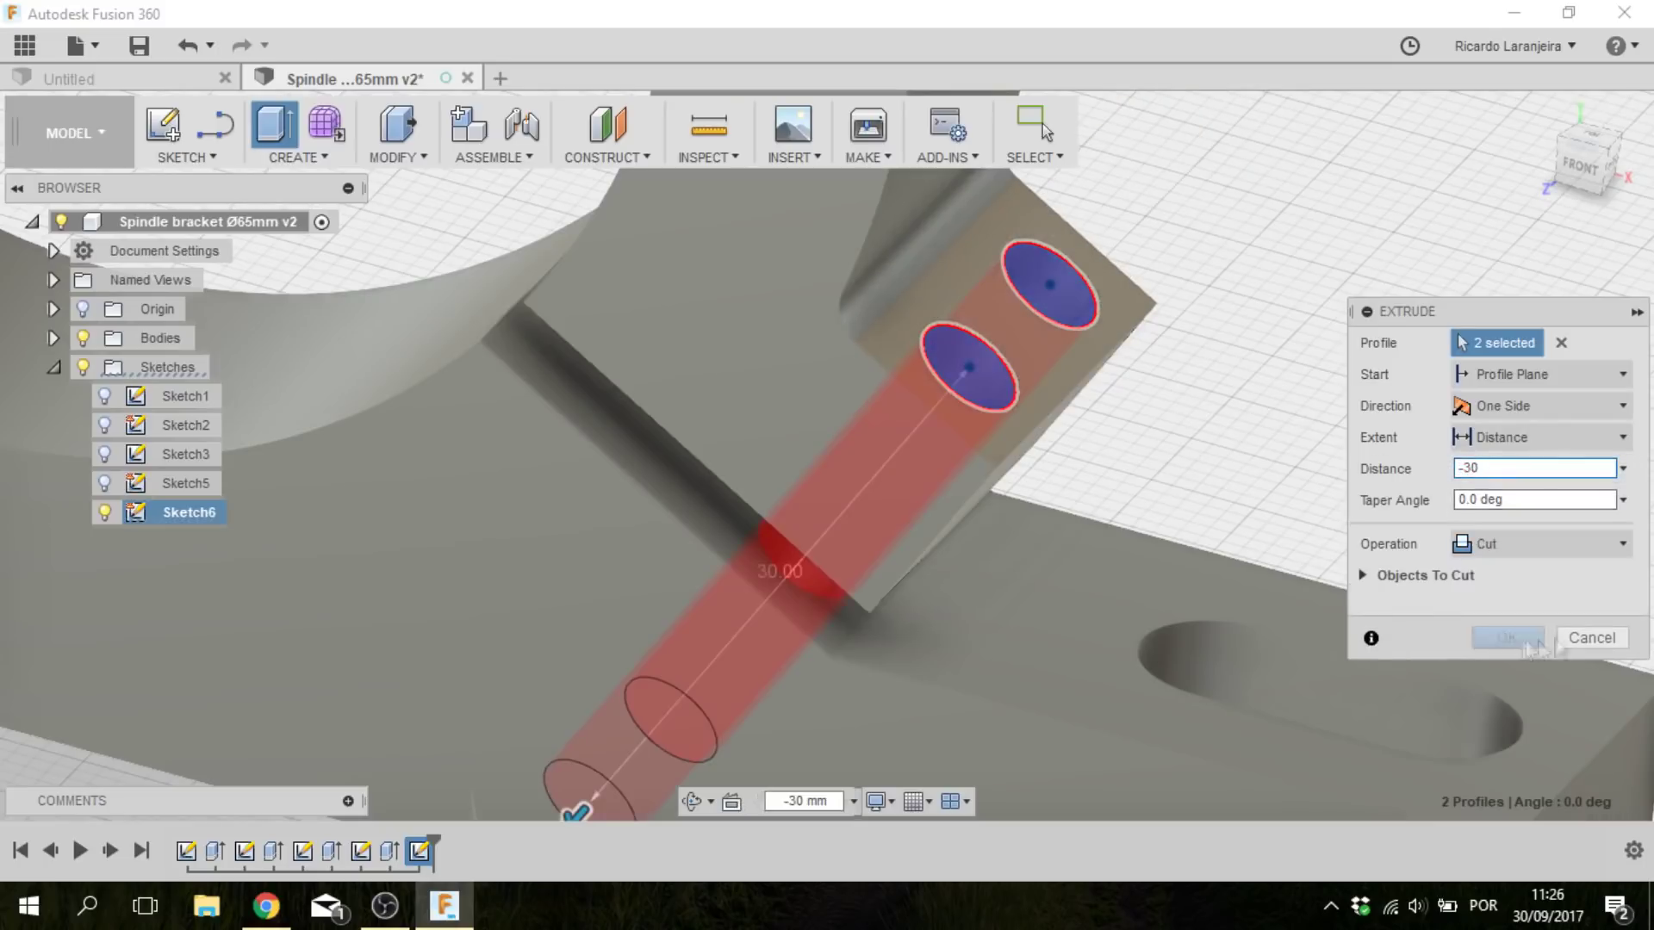
{"action": "left_click", "coordinate": [1507, 637]}
{"action": "scroll", "coordinate": [1270, 572], "scroll_direction": "down", "scroll_amount": 3}
{"action": "middle_click_drag", "start_coordinate": [1269, 572], "coordinate": [950, 326], "text": "shift"}
{"action": "middle_click_drag", "start_coordinate": [949, 326], "coordinate": [1074, 444]}
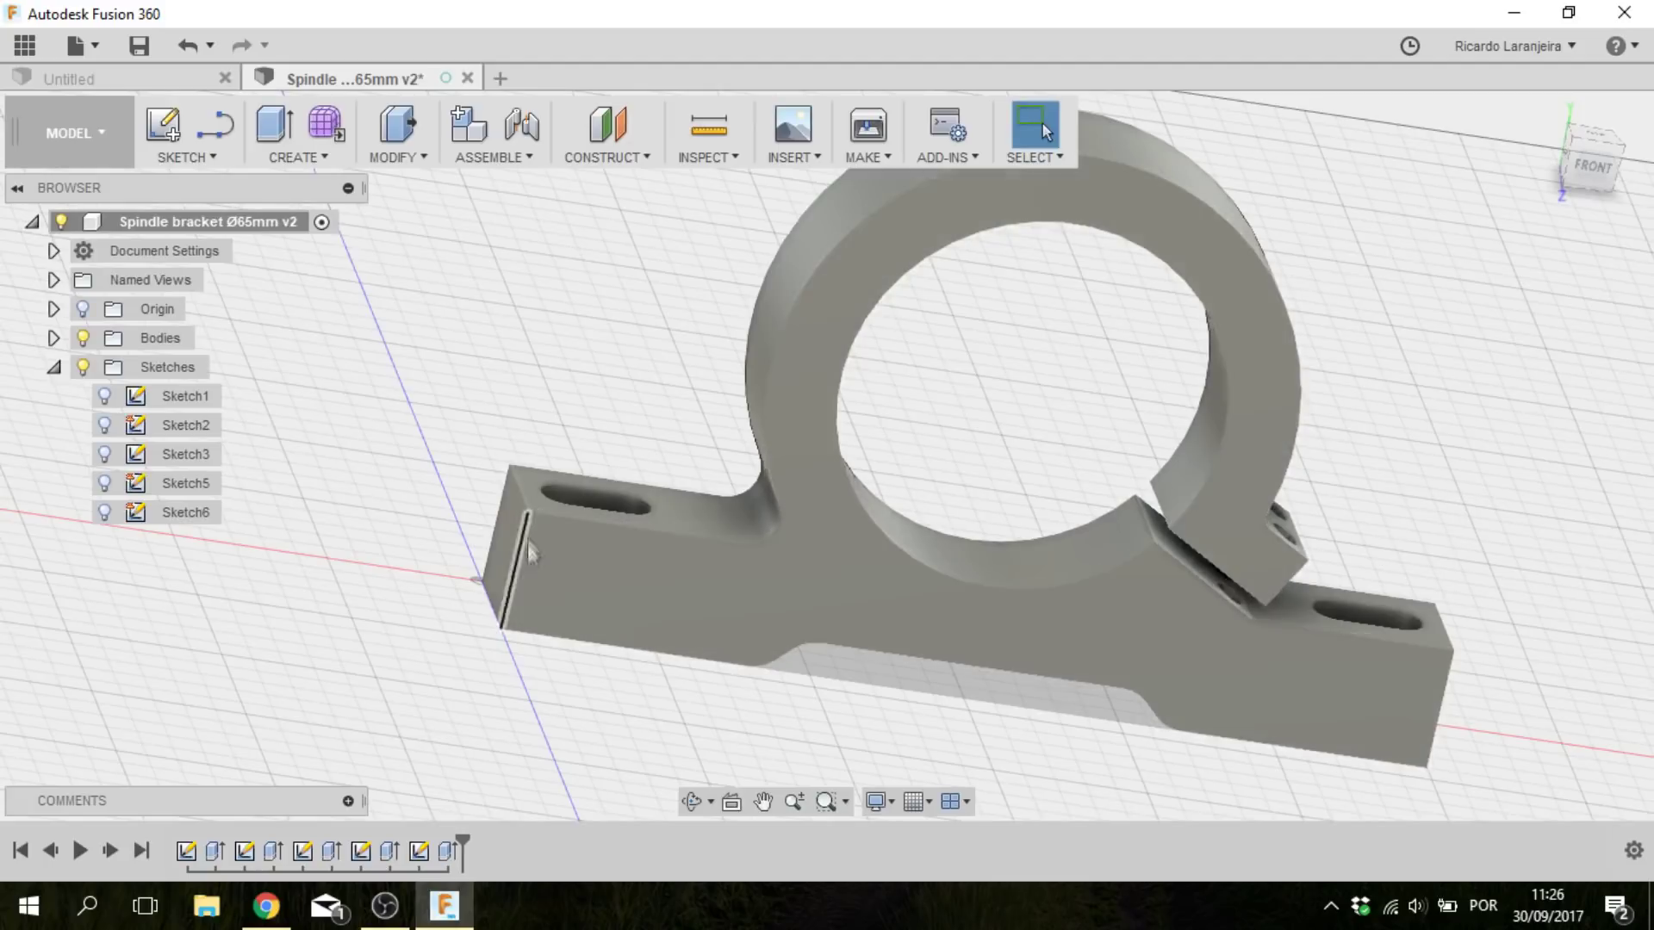
- Select the three Extrude features in the timeline and suppress them
{"action": "left_click", "coordinate": [1593, 167]}
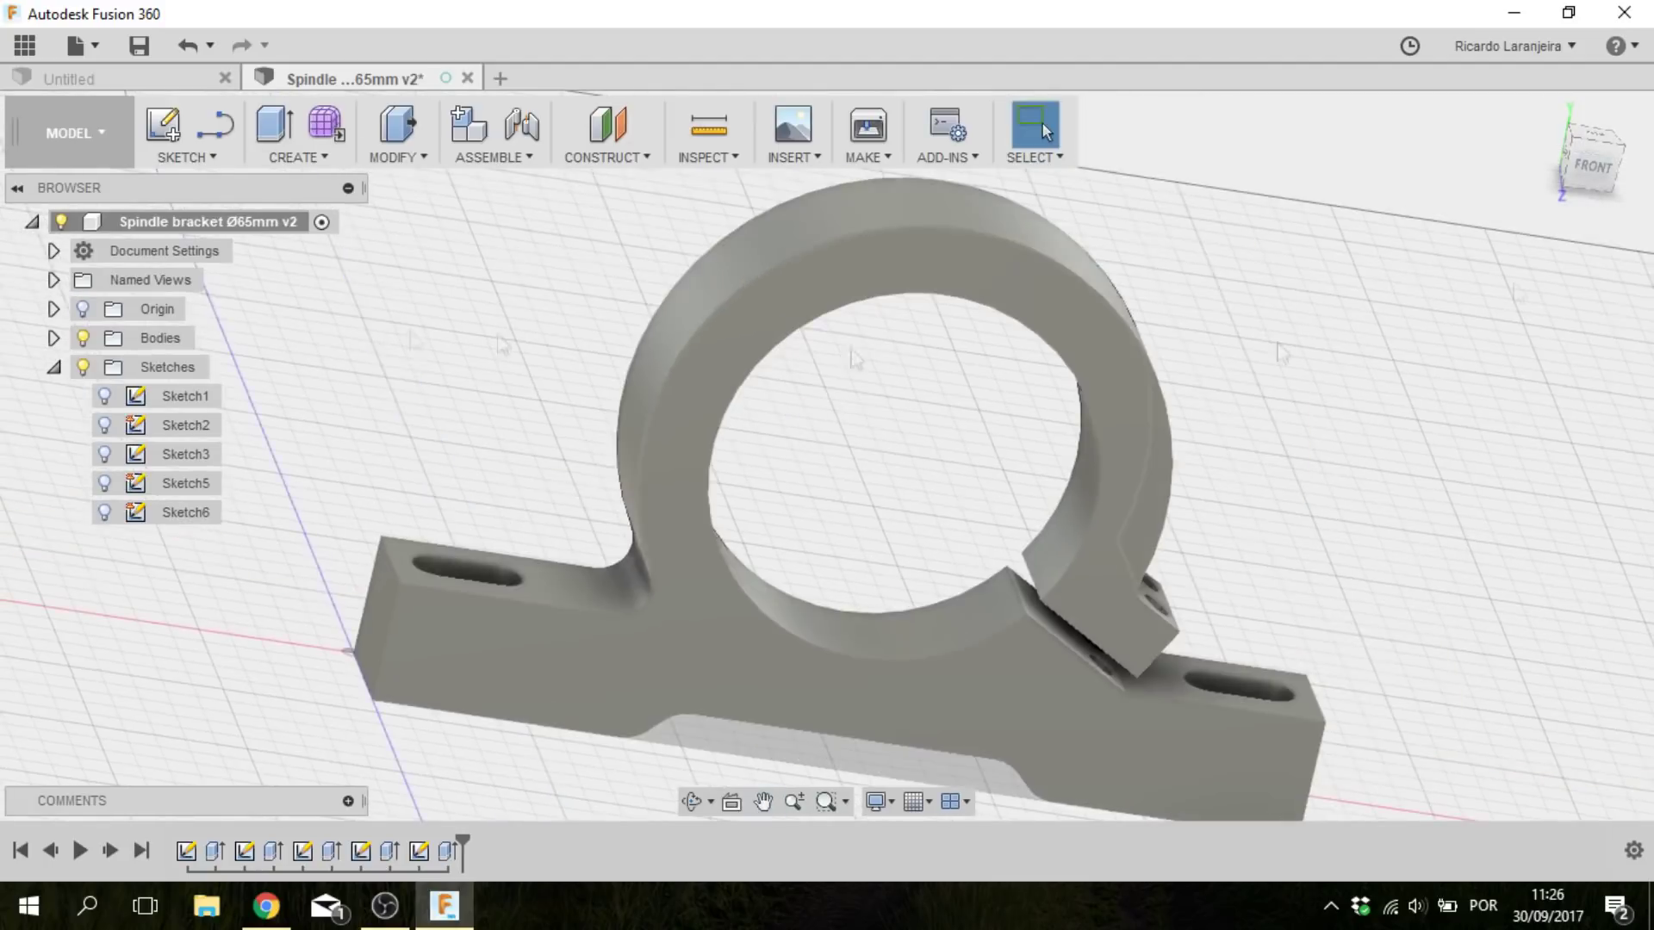
{"action": "middle_click_drag", "start_coordinate": [1086, 390], "coordinate": [972, 322], "text": "shift"}
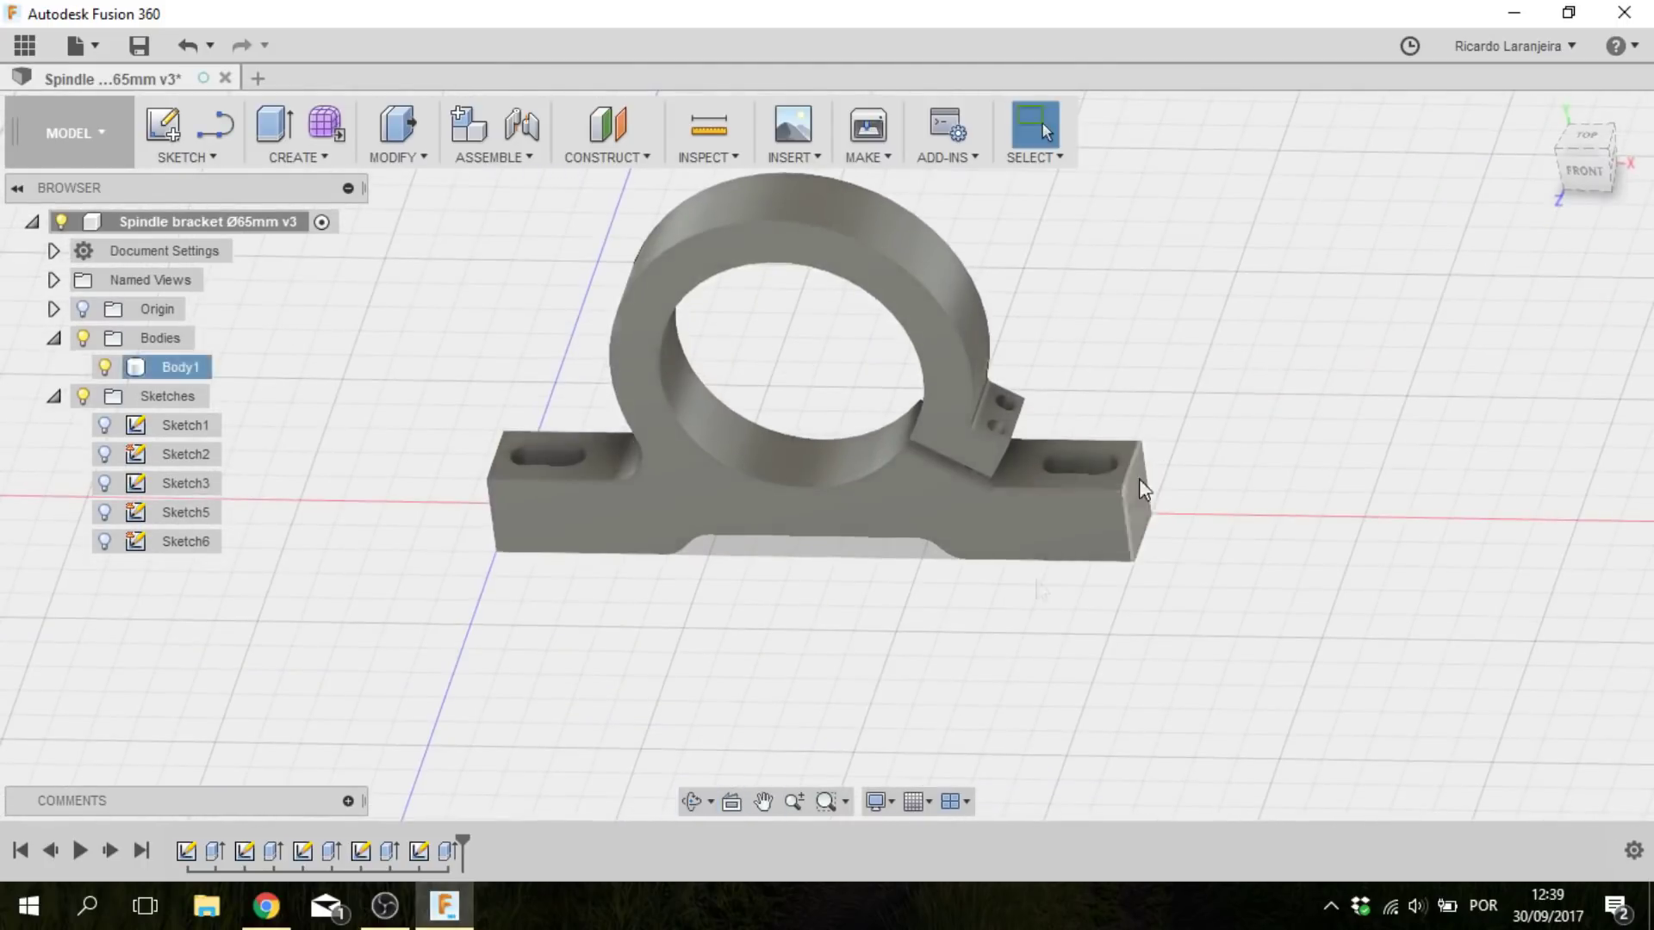
{"action": "left_click", "coordinate": [449, 853]}
{"action": "left_click", "coordinate": [390, 853], "text": "ctrl"}
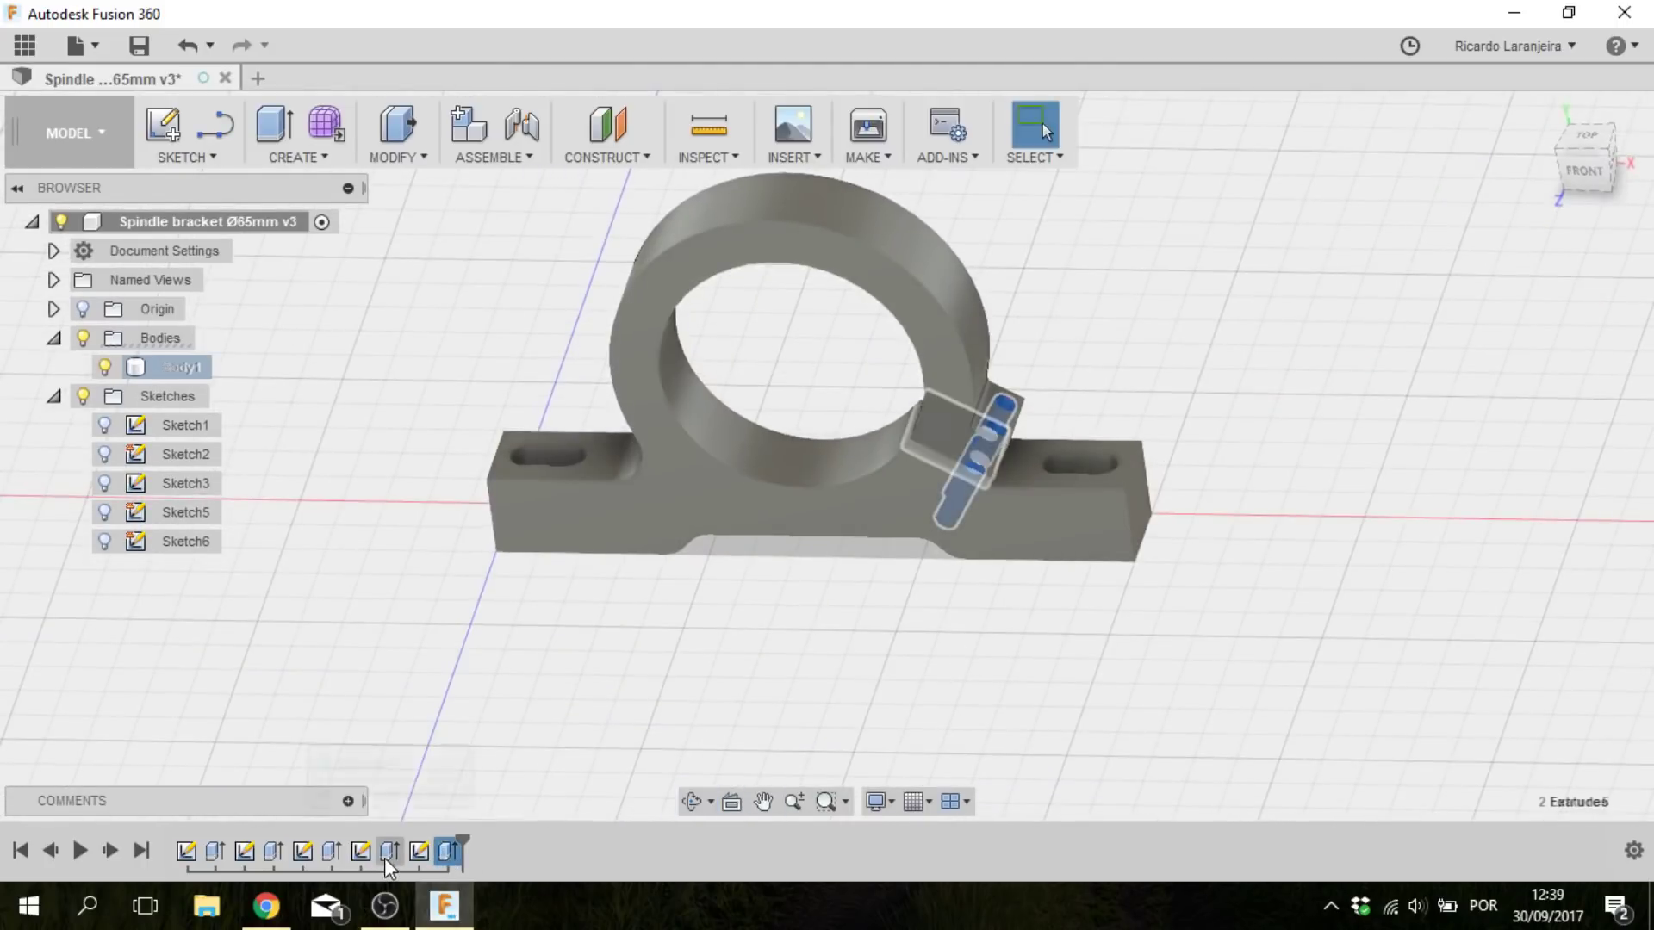
{"action": "left_click", "coordinate": [332, 852], "text": "ctrl"}
{"action": "right_click", "coordinate": [333, 853]}
{"action": "left_click", "coordinate": [405, 856]}
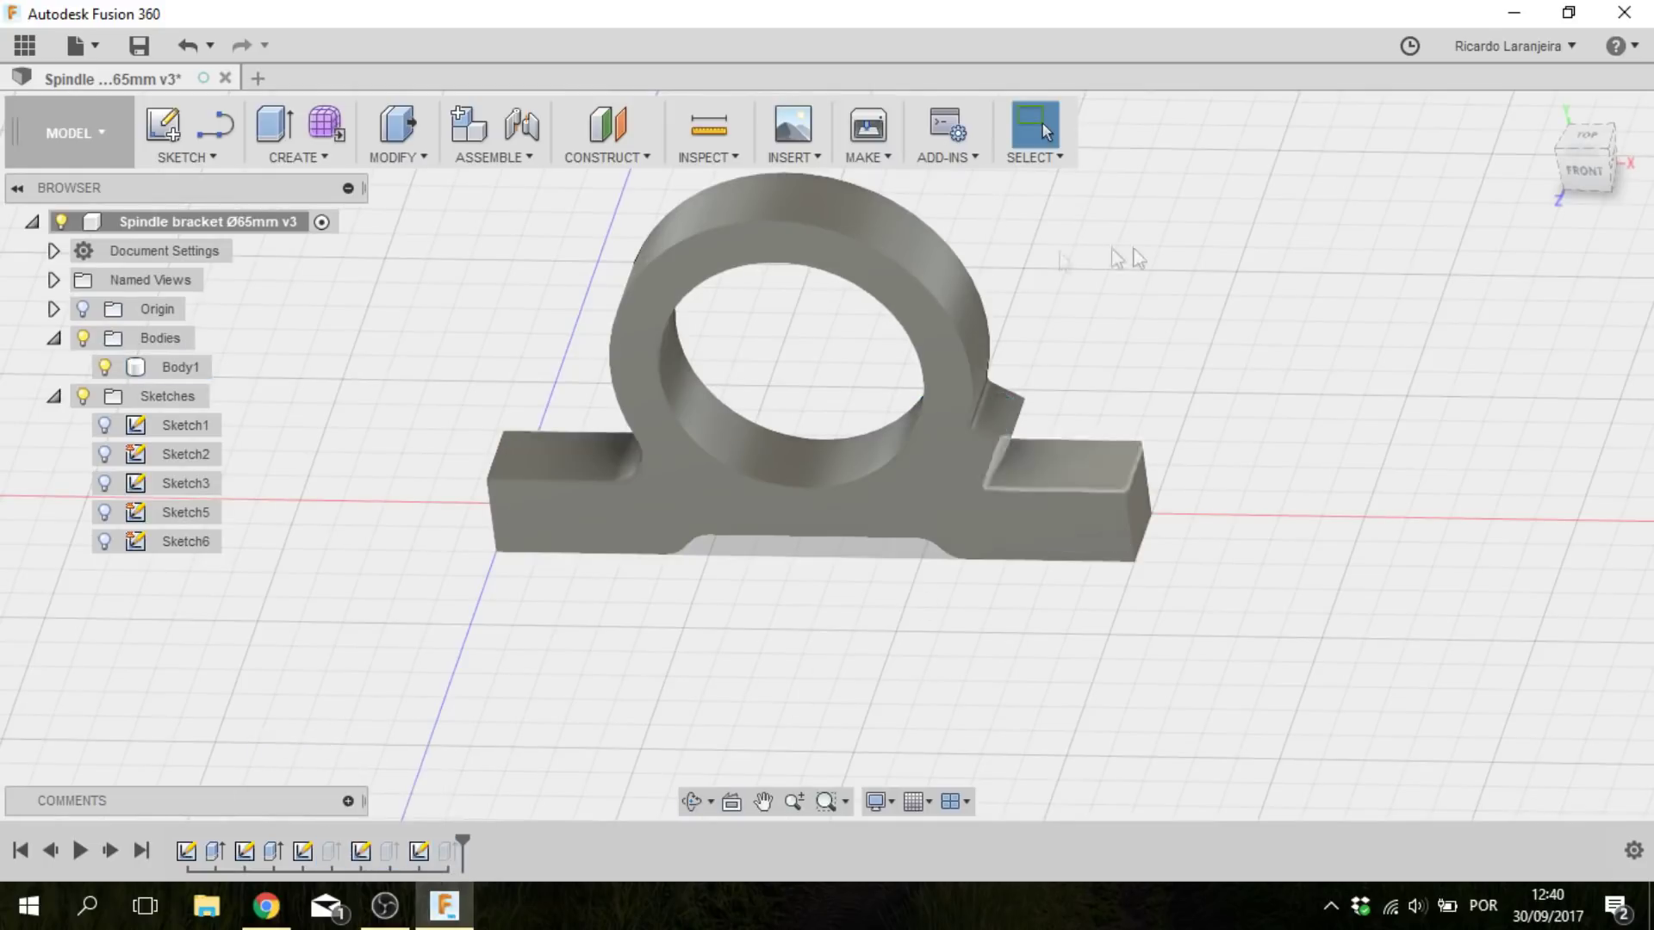
- Export Body1 via MAKE > 3D Print as an STL mesh with High refinement
{"action": "left_click", "coordinate": [886, 159]}
{"action": "left_click", "coordinate": [886, 183]}
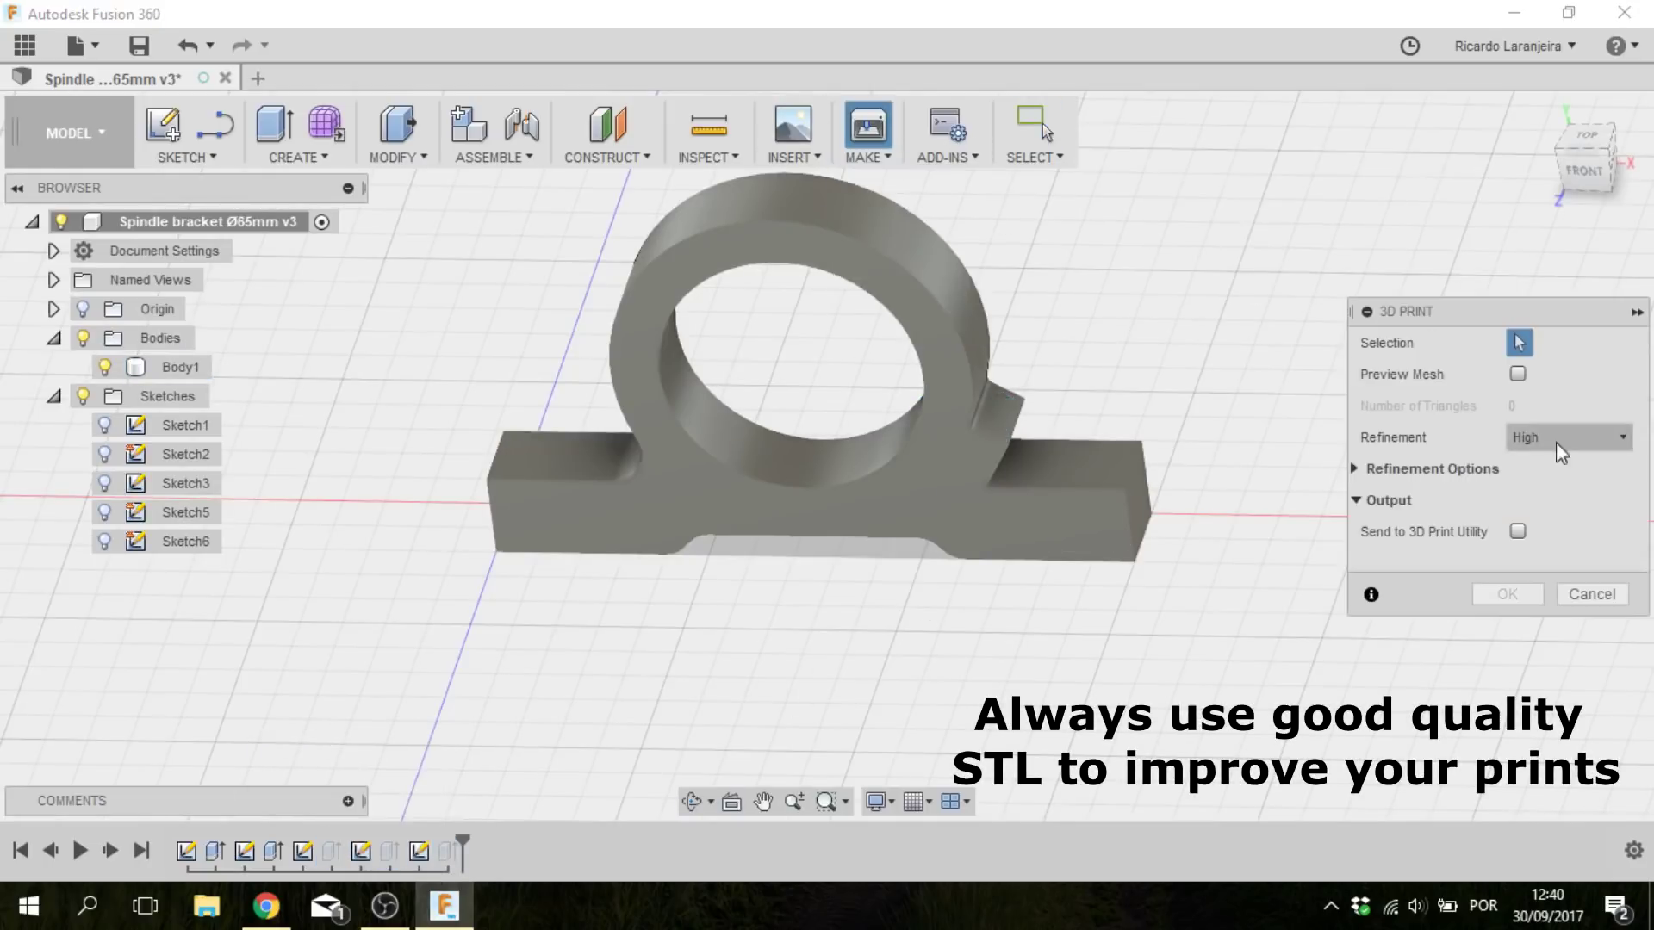
{"action": "left_click", "coordinate": [982, 344]}
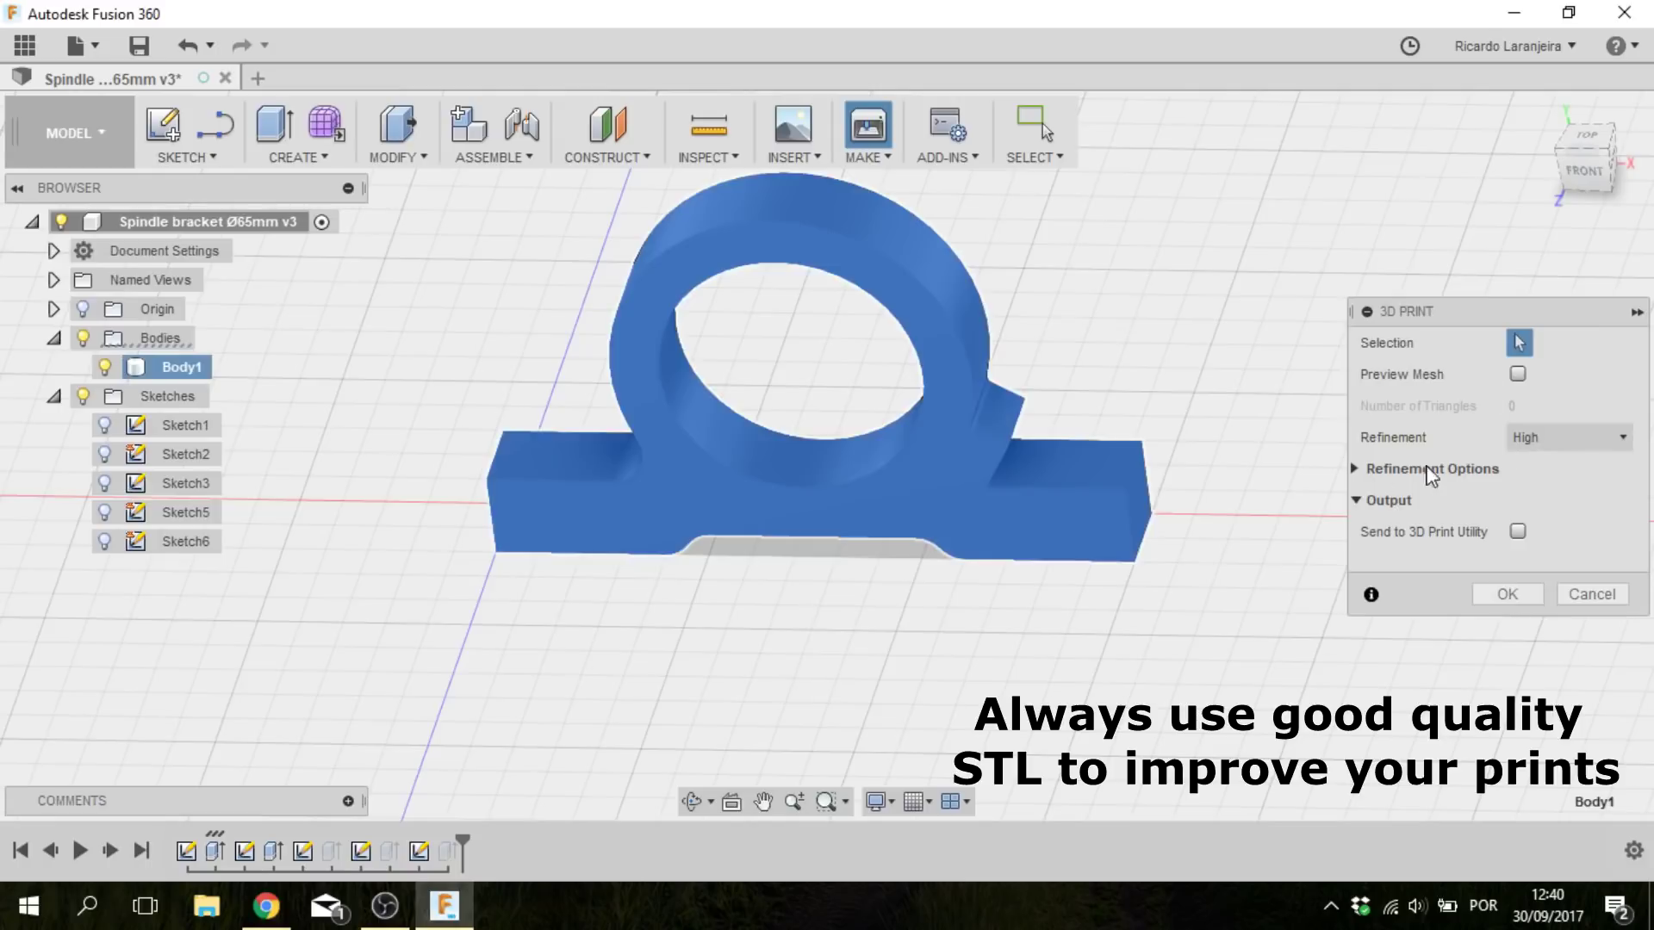
{"action": "left_click", "coordinate": [1432, 470]}
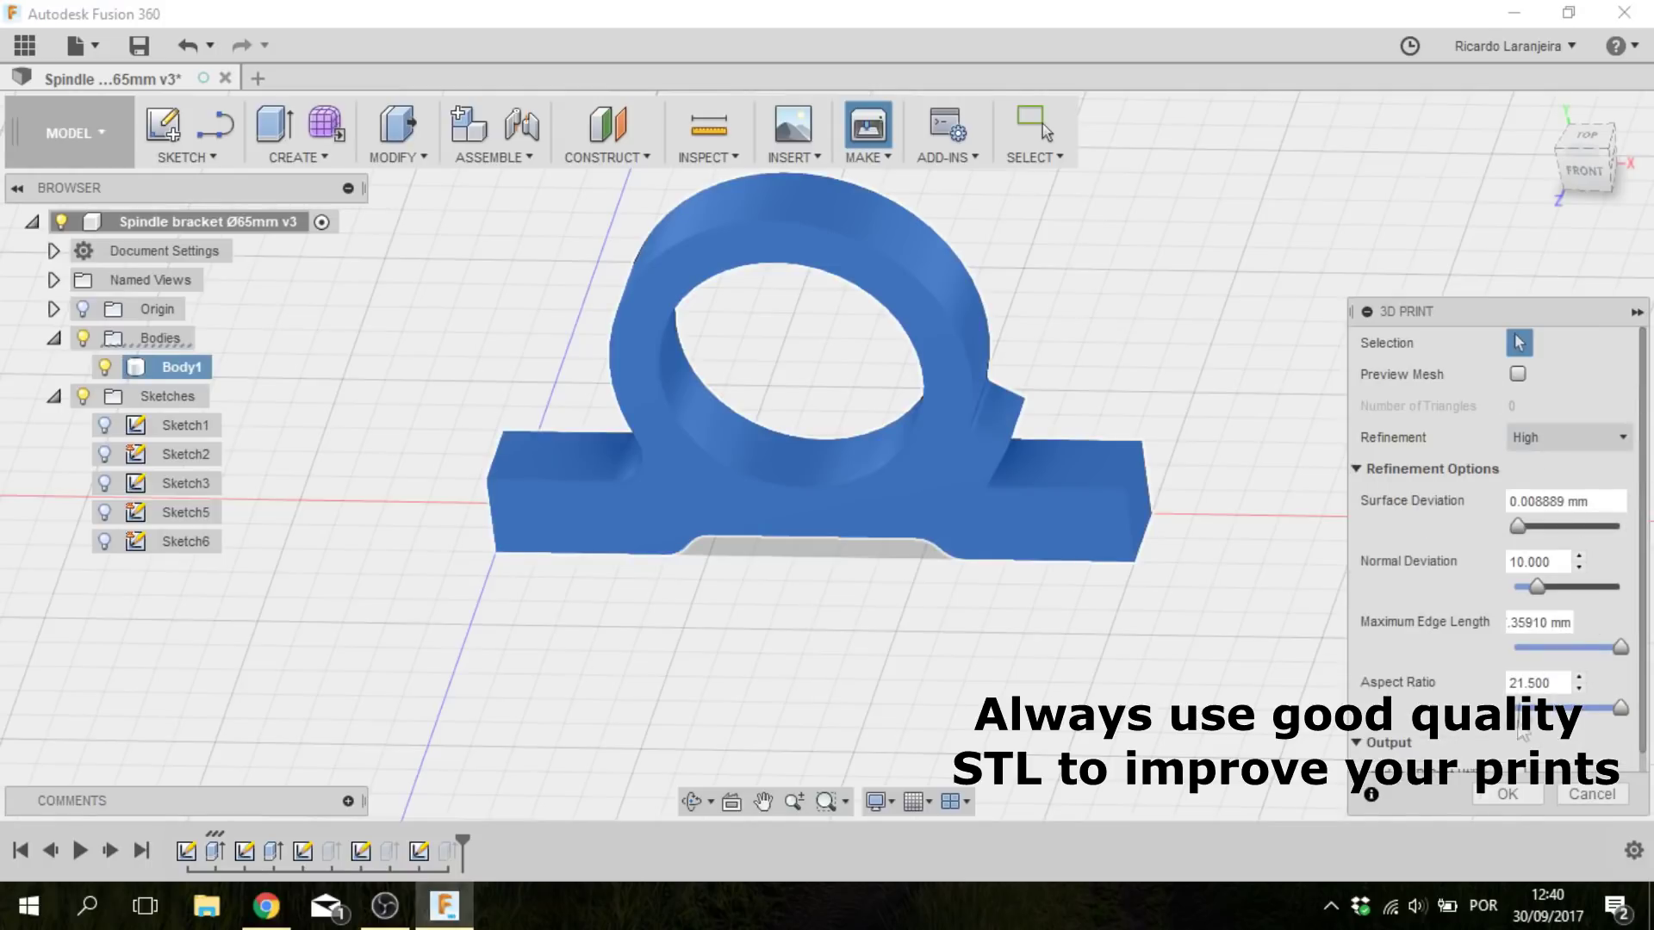
{"action": "left_click", "coordinate": [1507, 793]}
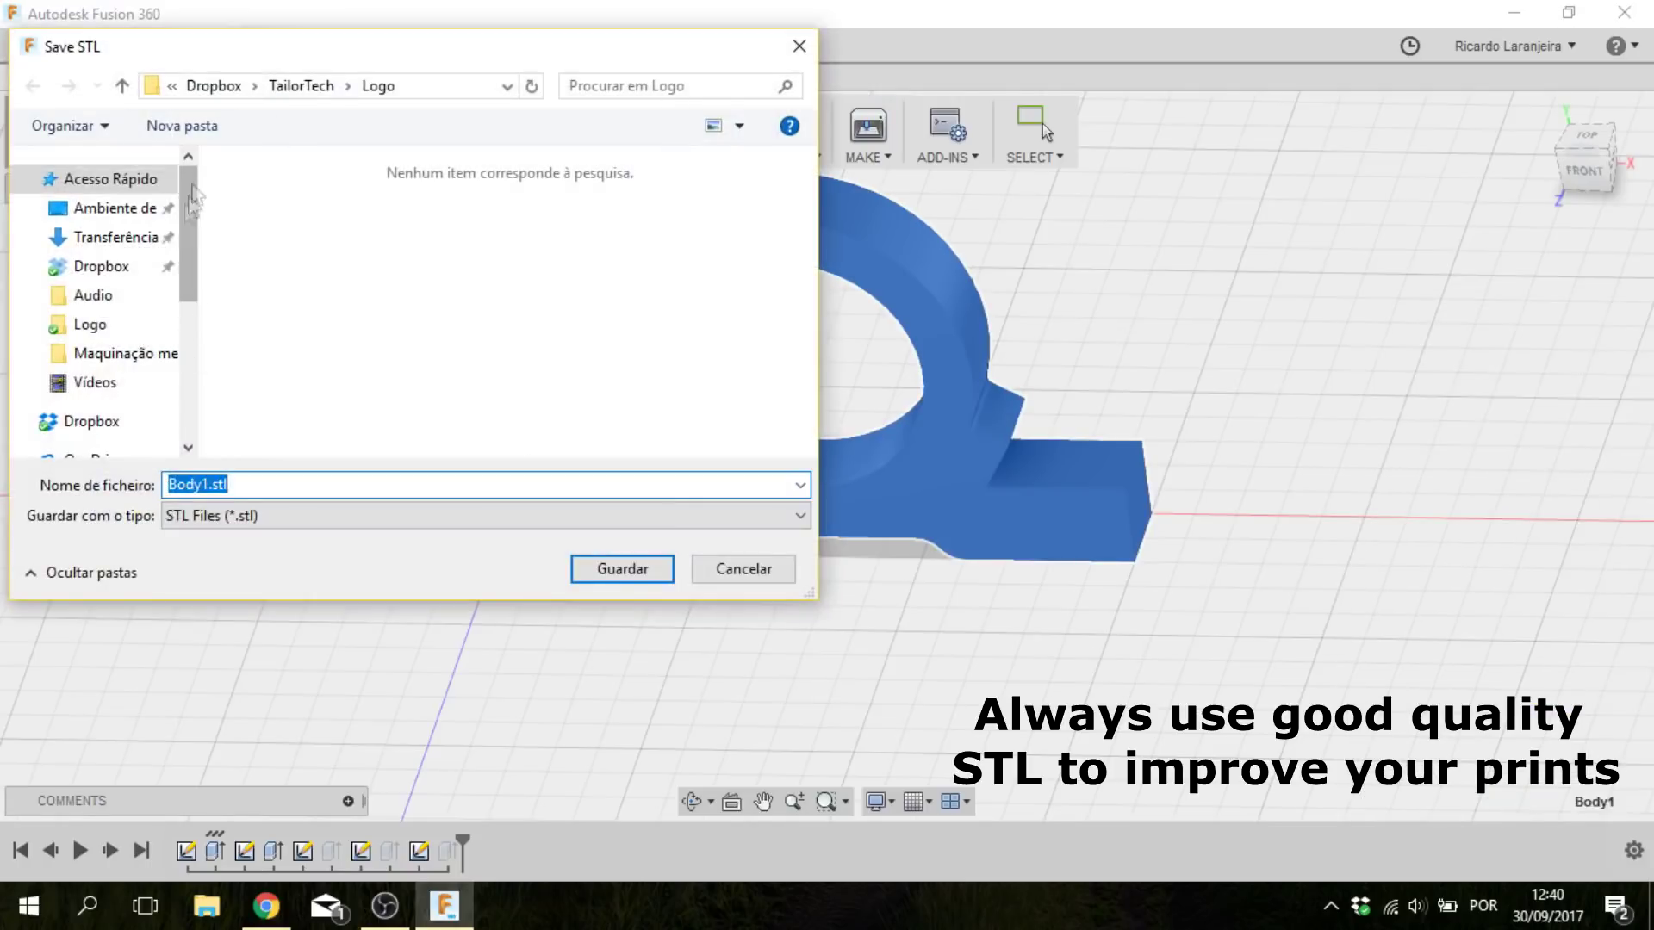
- Save the STL into the Dropbox 3D_Printer > Parts for print folder
{"action": "left_click", "coordinate": [101, 266]}
{"action": "double_click", "coordinate": [267, 196]}
{"action": "double_click", "coordinate": [276, 247]}
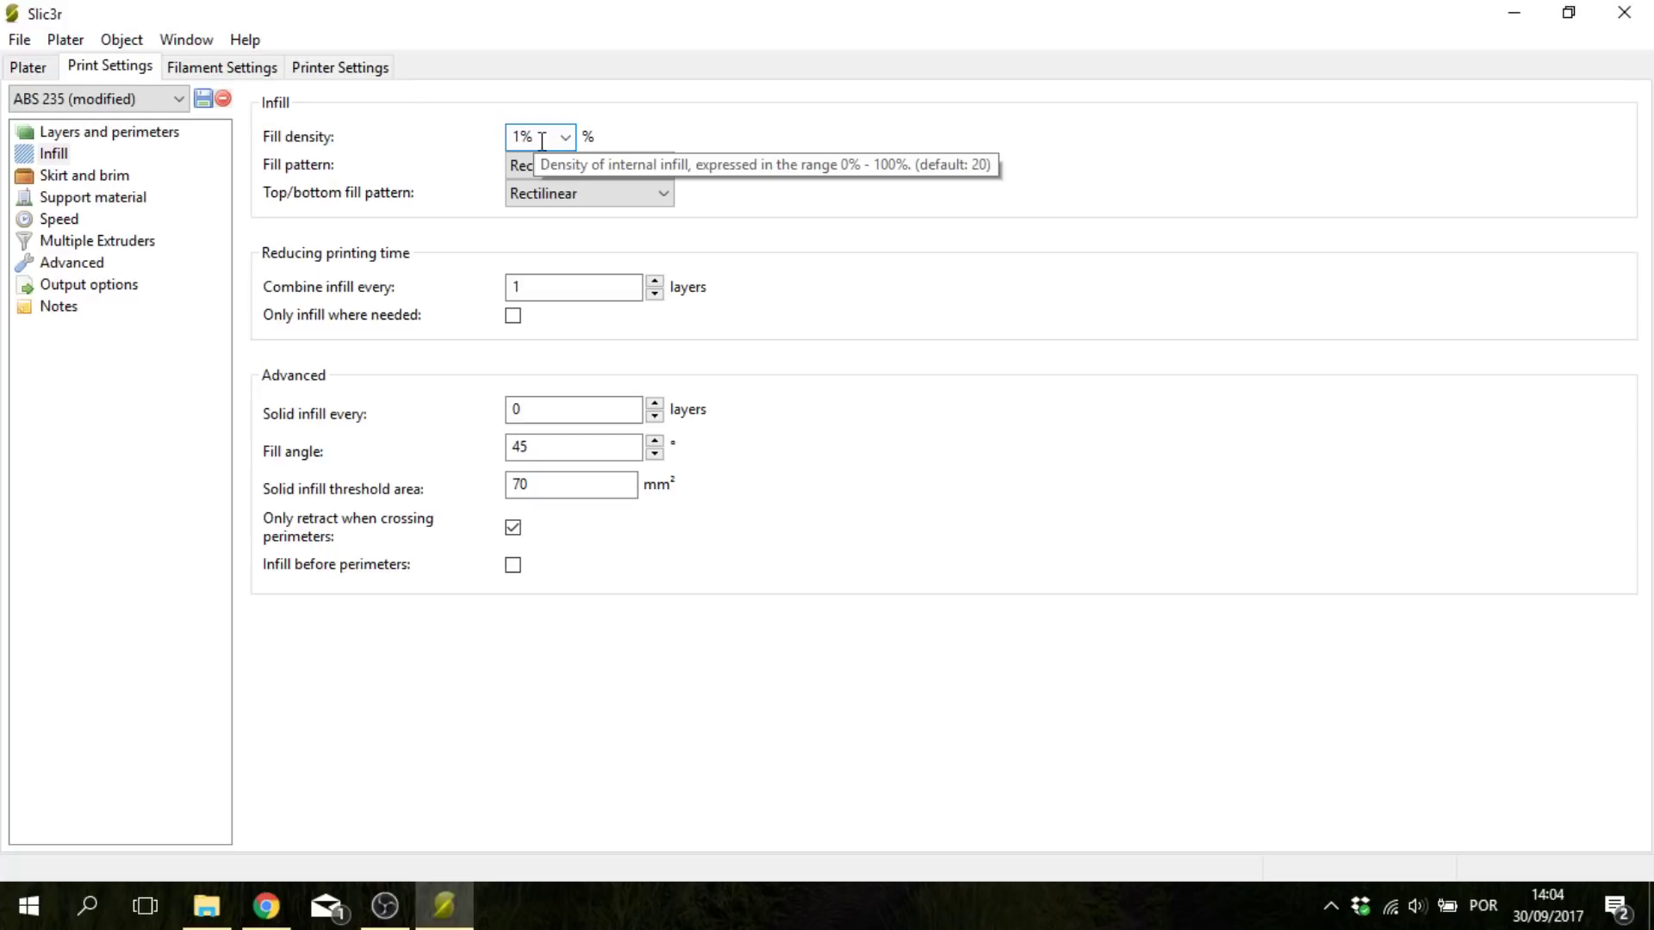
{"action": "left_click", "coordinate": [525, 143]}
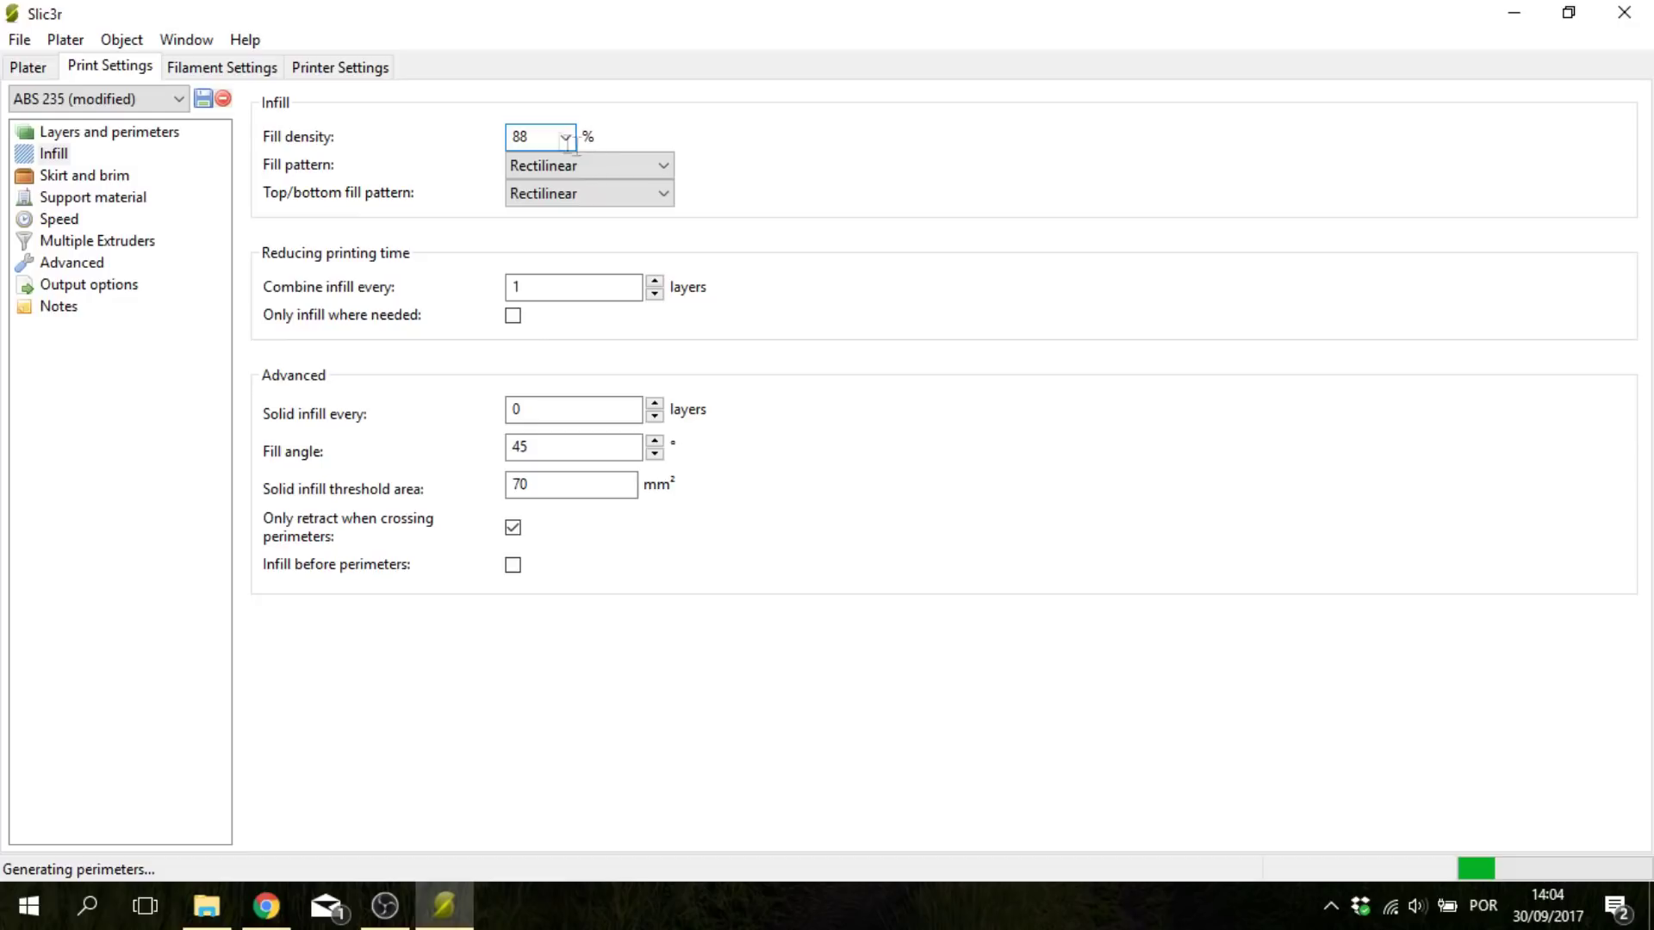
- Preview the sliced bracket on the Plater, raising the layer slider and tilting the view
{"action": "left_click", "coordinate": [38, 69]}
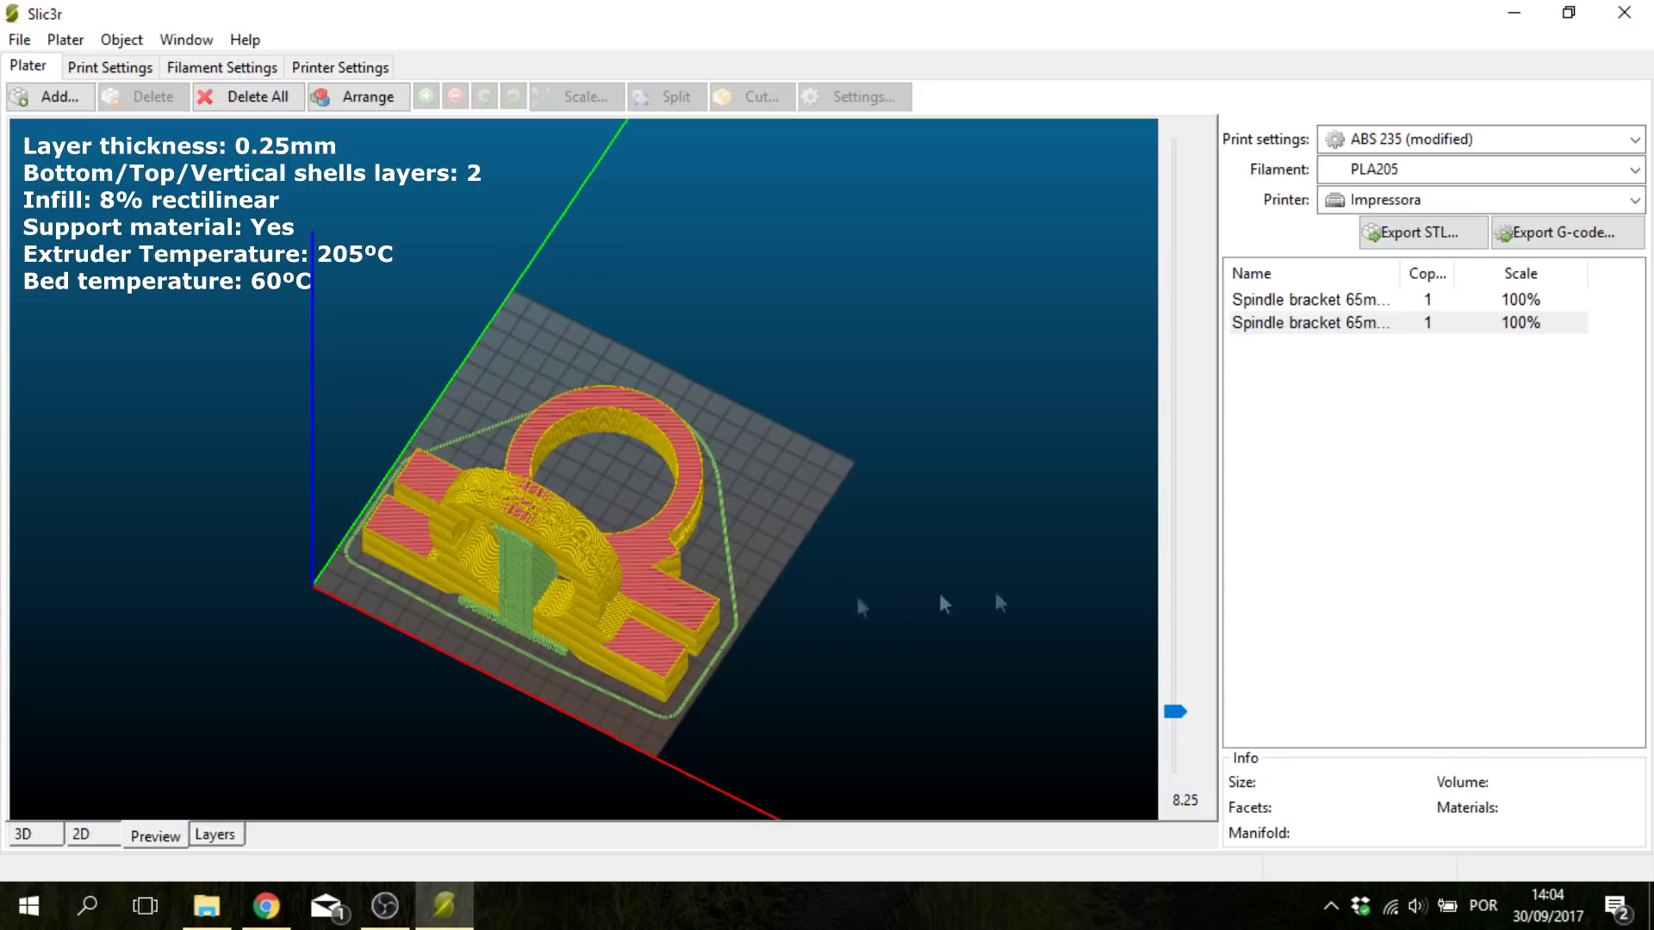
{"action": "scroll", "coordinate": [865, 572], "scroll_direction": "down", "scroll_amount": 6}
{"action": "scroll", "coordinate": [865, 572], "scroll_direction": "up", "scroll_amount": 6}
{"action": "left_click_drag", "start_coordinate": [1177, 713], "coordinate": [1183, 666]}
{"action": "scroll", "coordinate": [738, 631], "scroll_direction": "down", "scroll_amount": 4}
{"action": "scroll", "coordinate": [698, 613], "scroll_direction": "up", "scroll_amount": 12}
{"action": "left_click_drag", "start_coordinate": [645, 582], "coordinate": [1103, 149]}
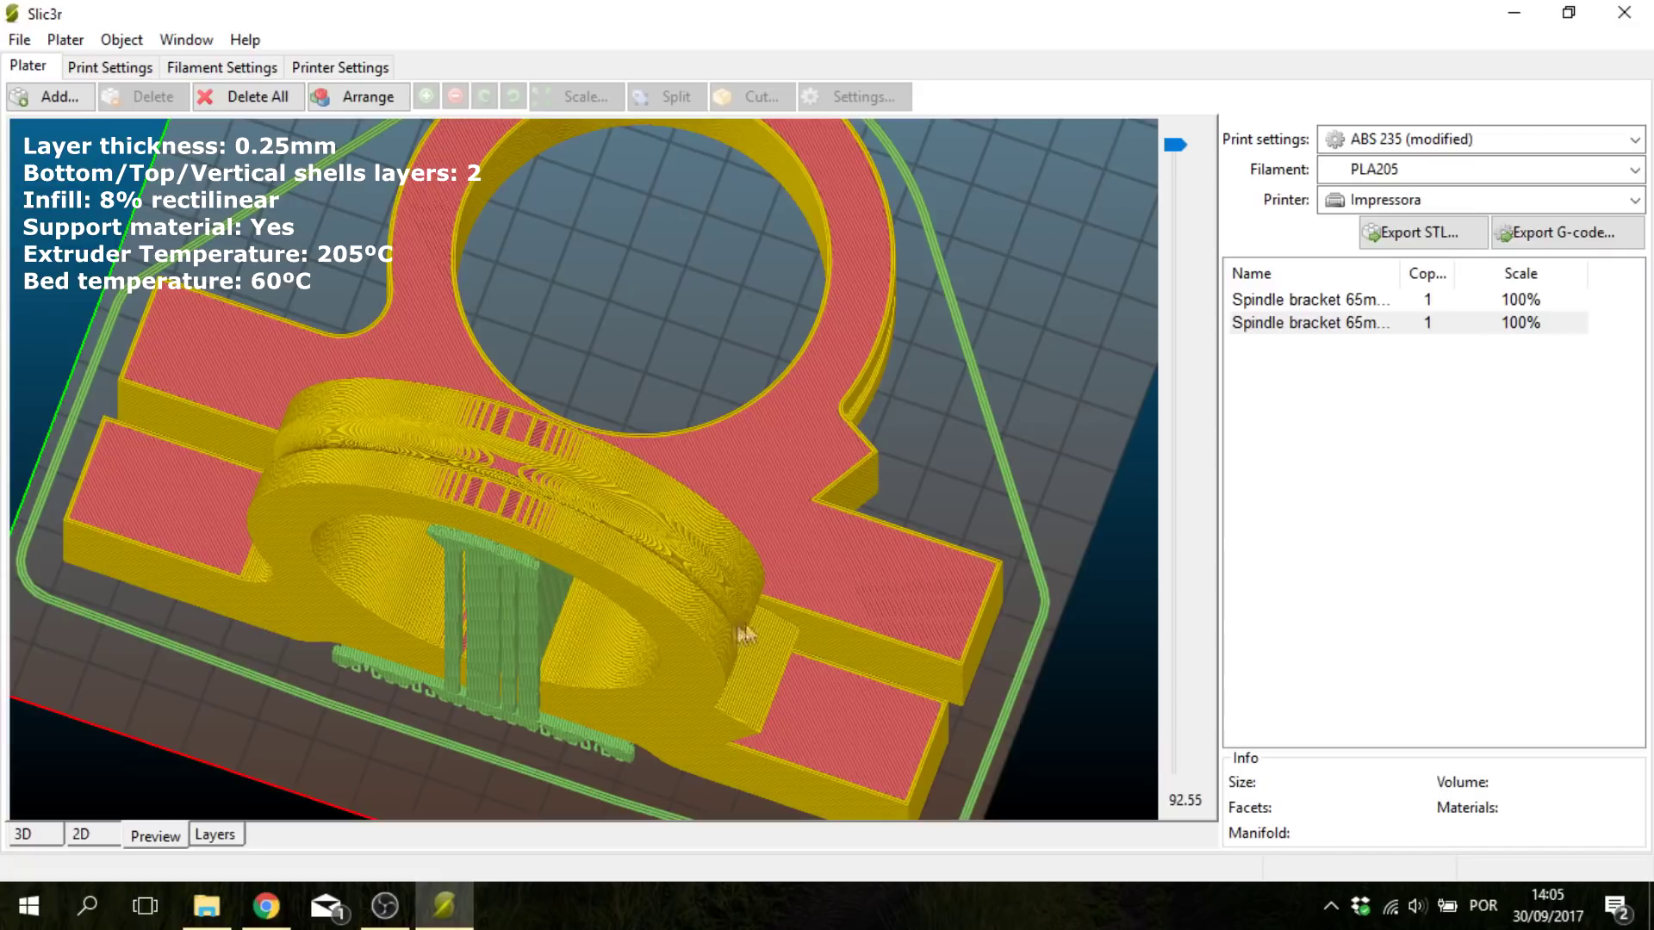